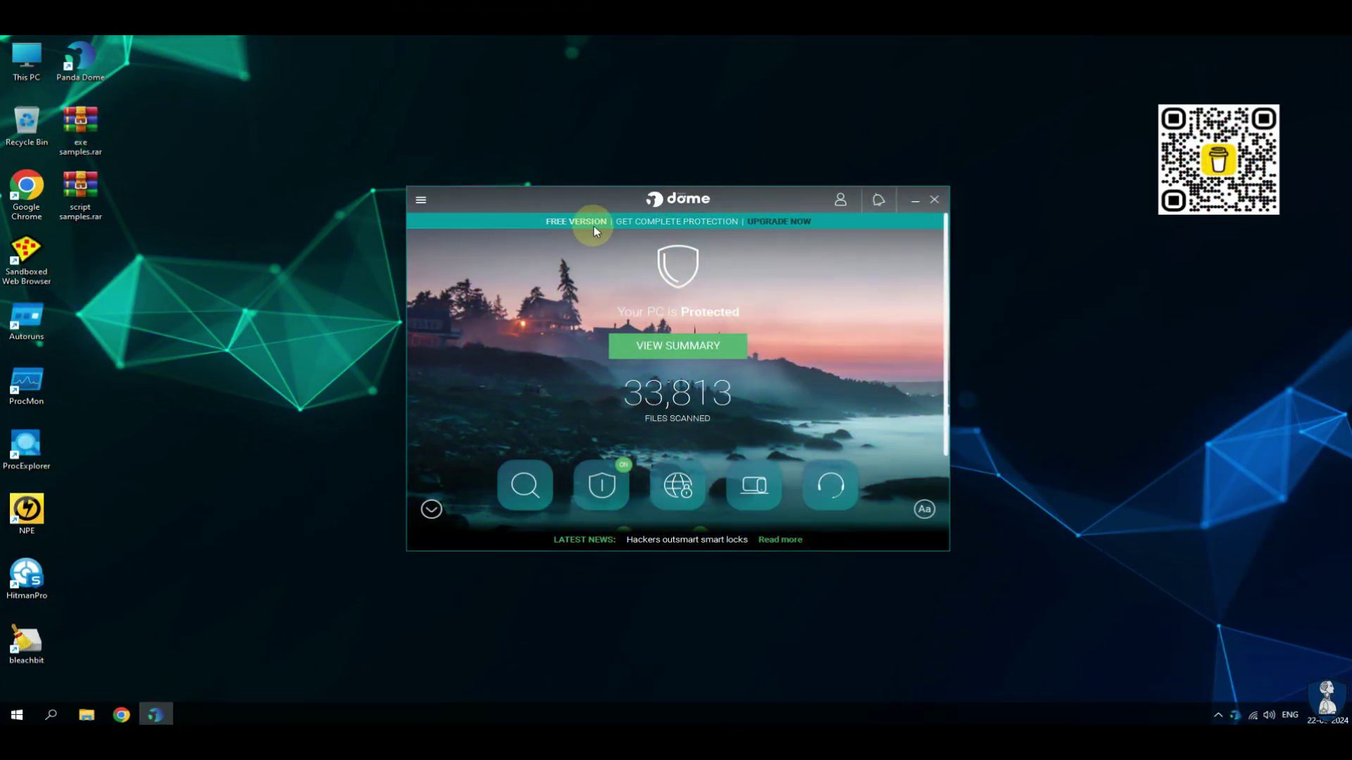
Step: Expand the dashboard, dismiss the scan options, and open the Antivirus overview showing 2 detected items
click(431, 509)
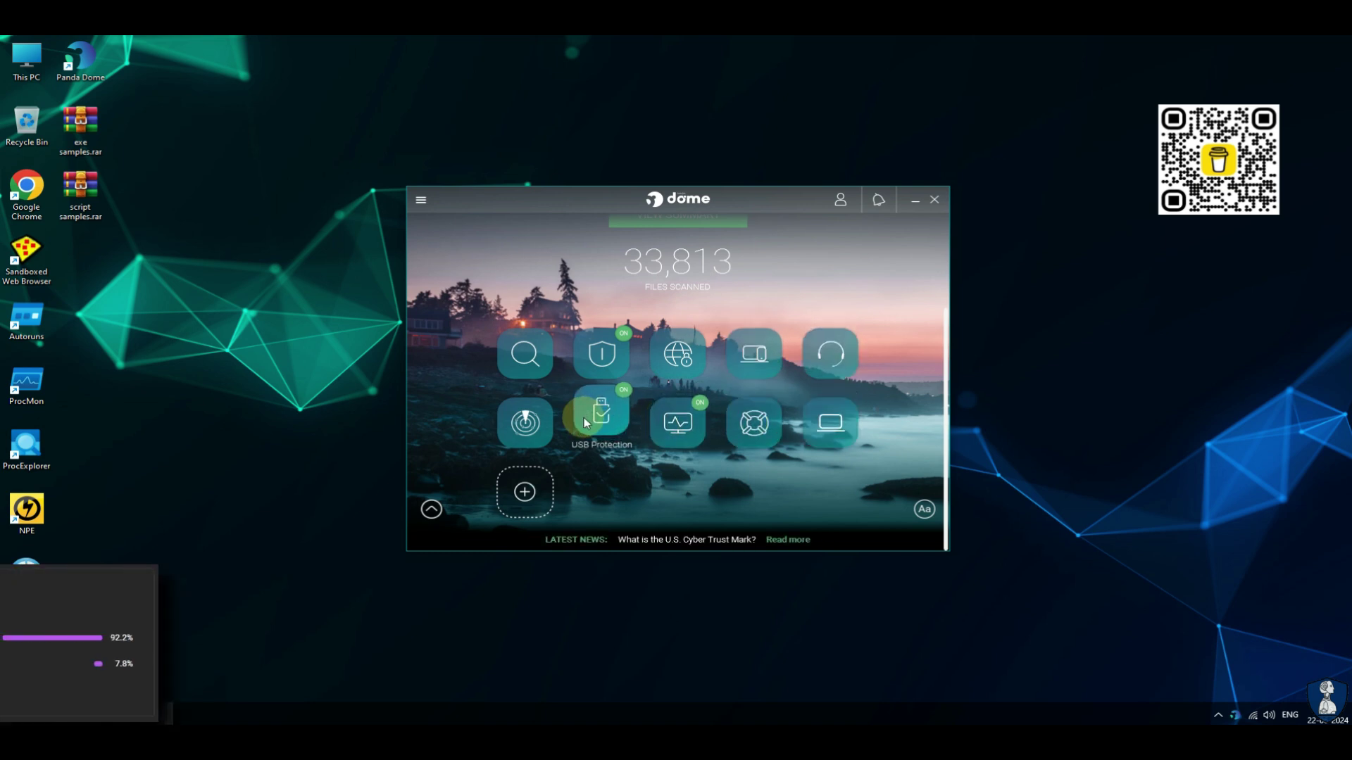
click(526, 362)
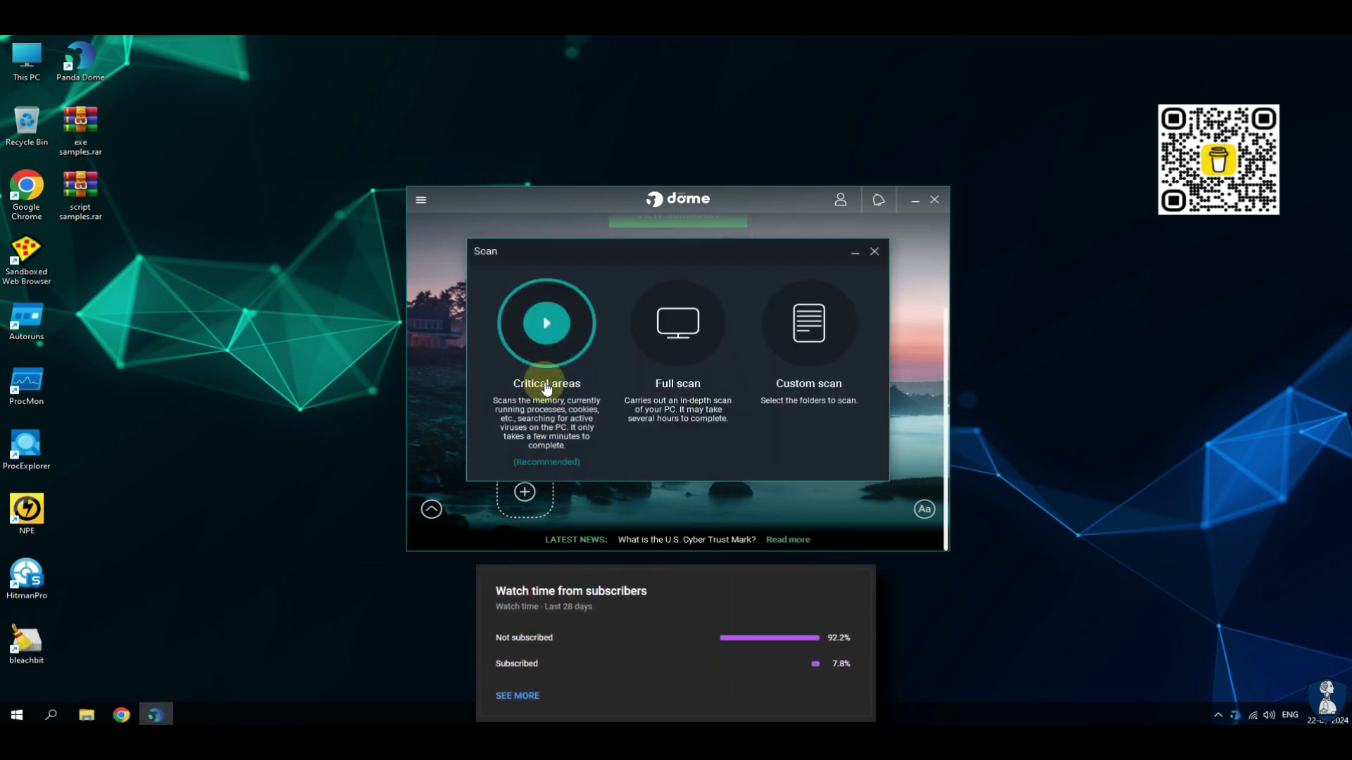
click(873, 251)
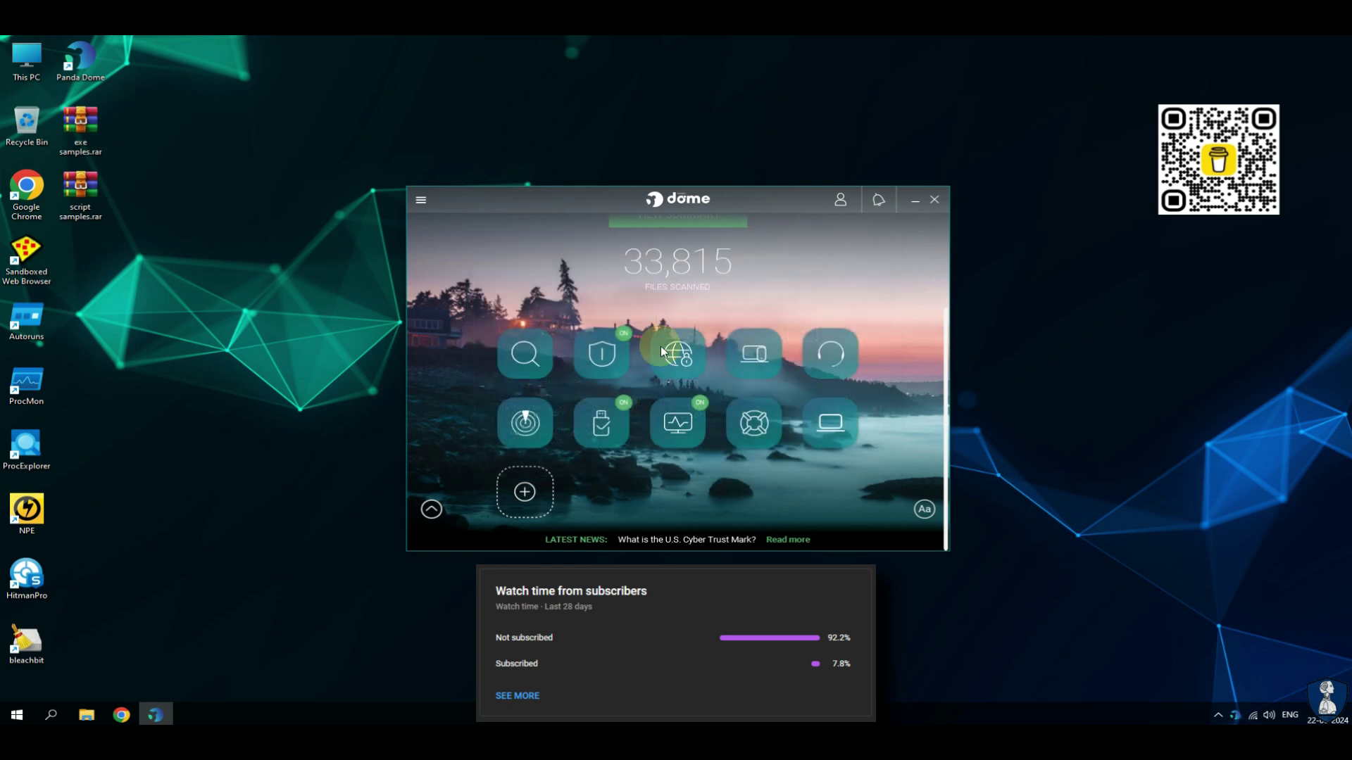
click(678, 345)
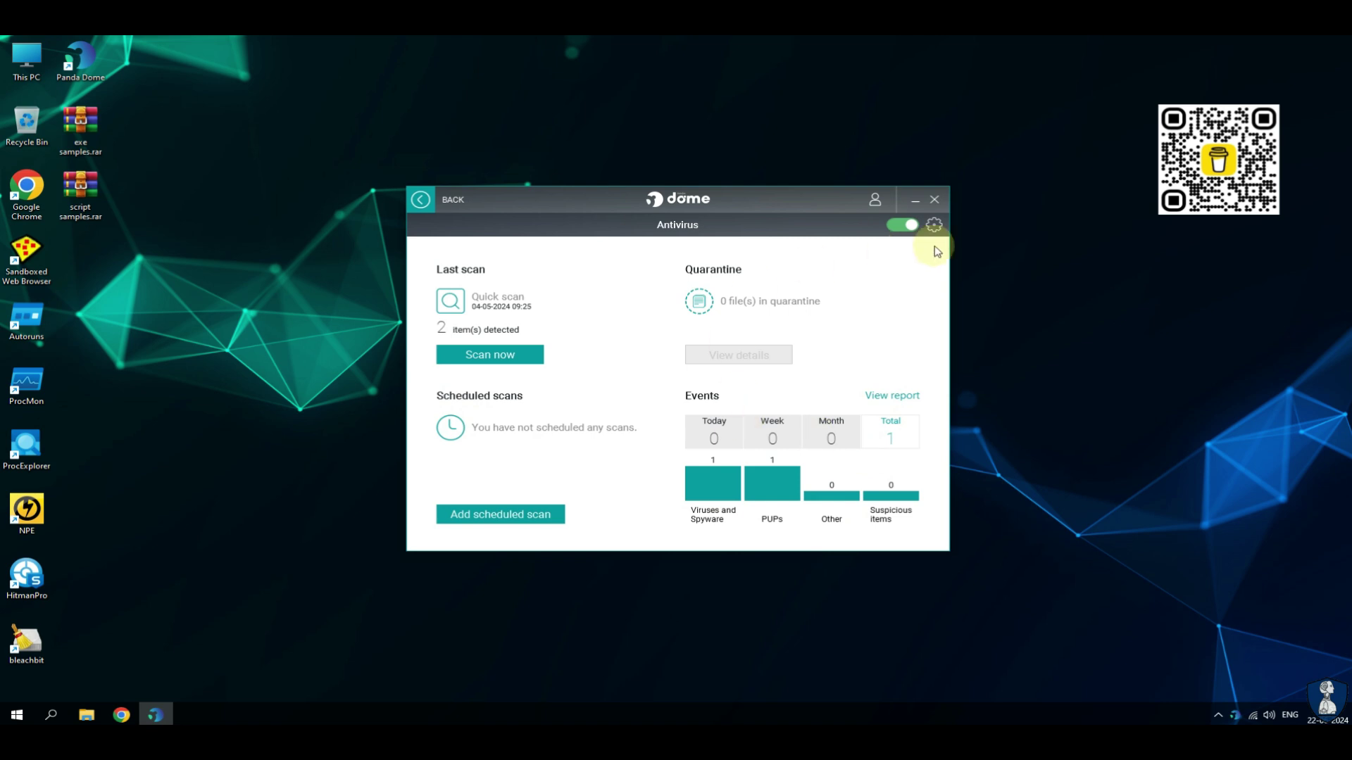
Step: Check the VPN and My devices panels, returning to the dashboard after each
click(420, 200)
click(682, 346)
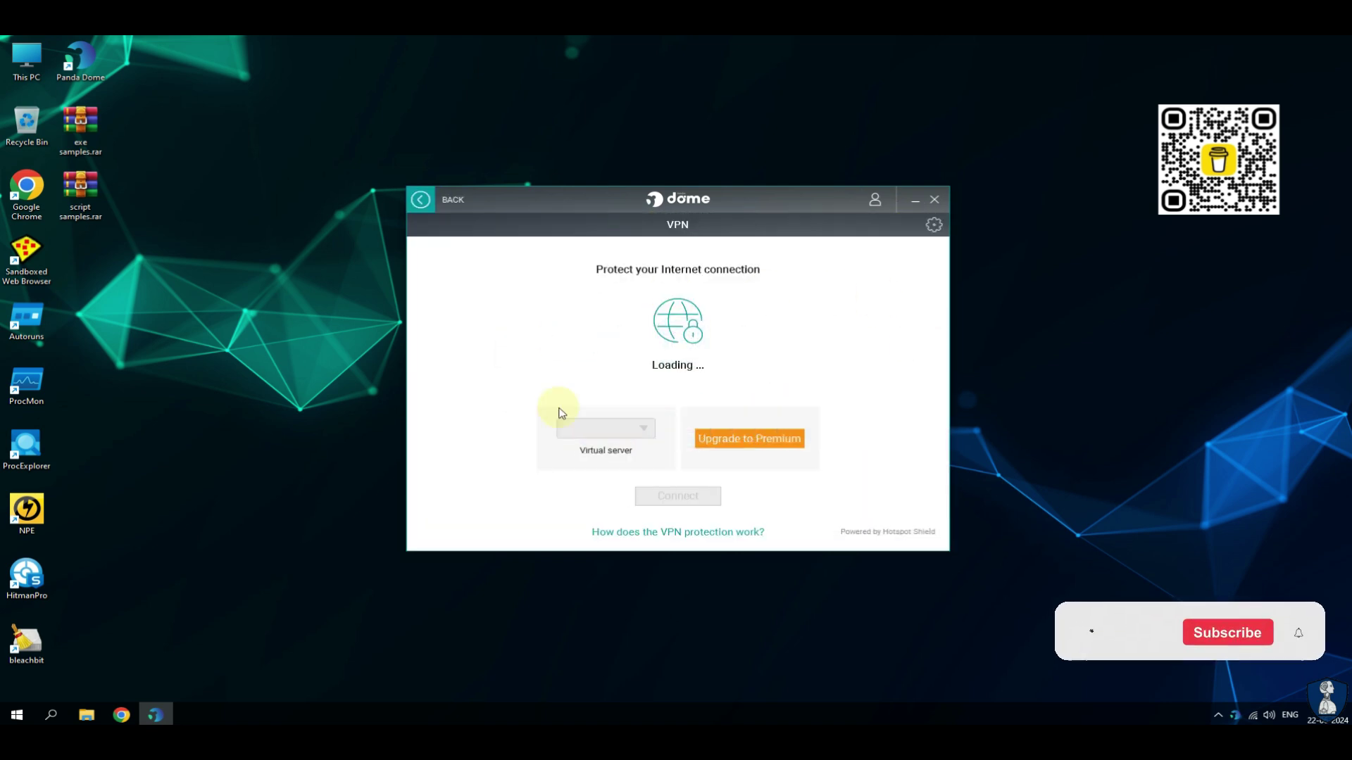
click(421, 200)
click(751, 346)
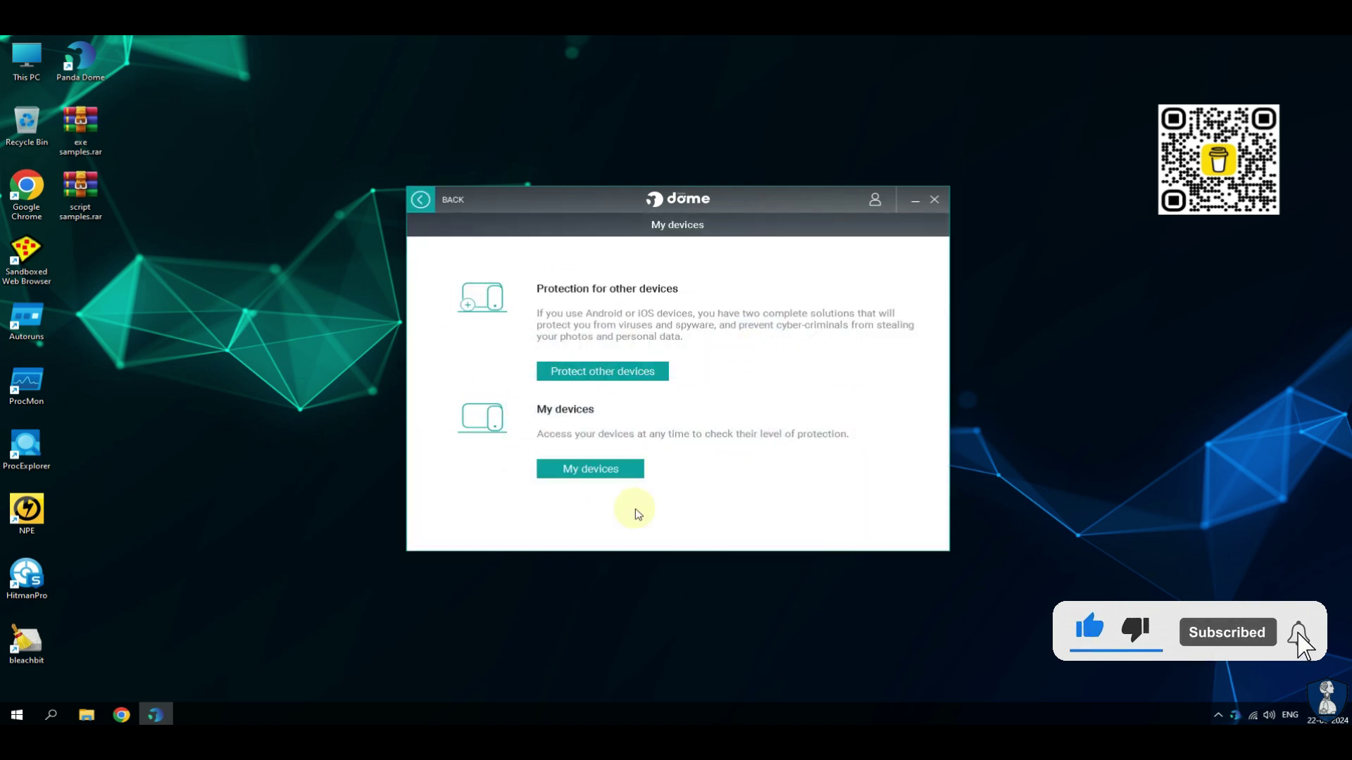
click(421, 200)
Step: Check the Dark Web Scanner and USB Protection panels, then bring up Process Monitor
click(541, 421)
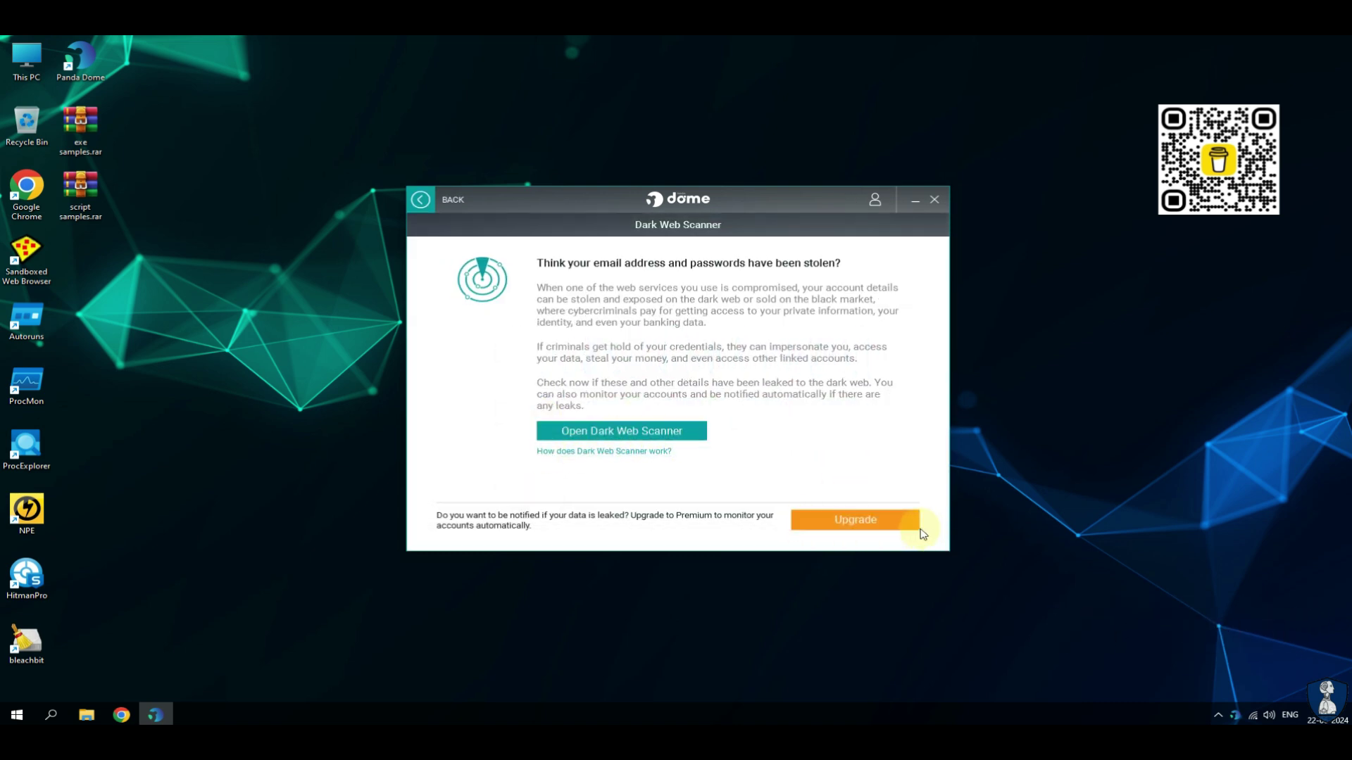
click(421, 203)
click(603, 415)
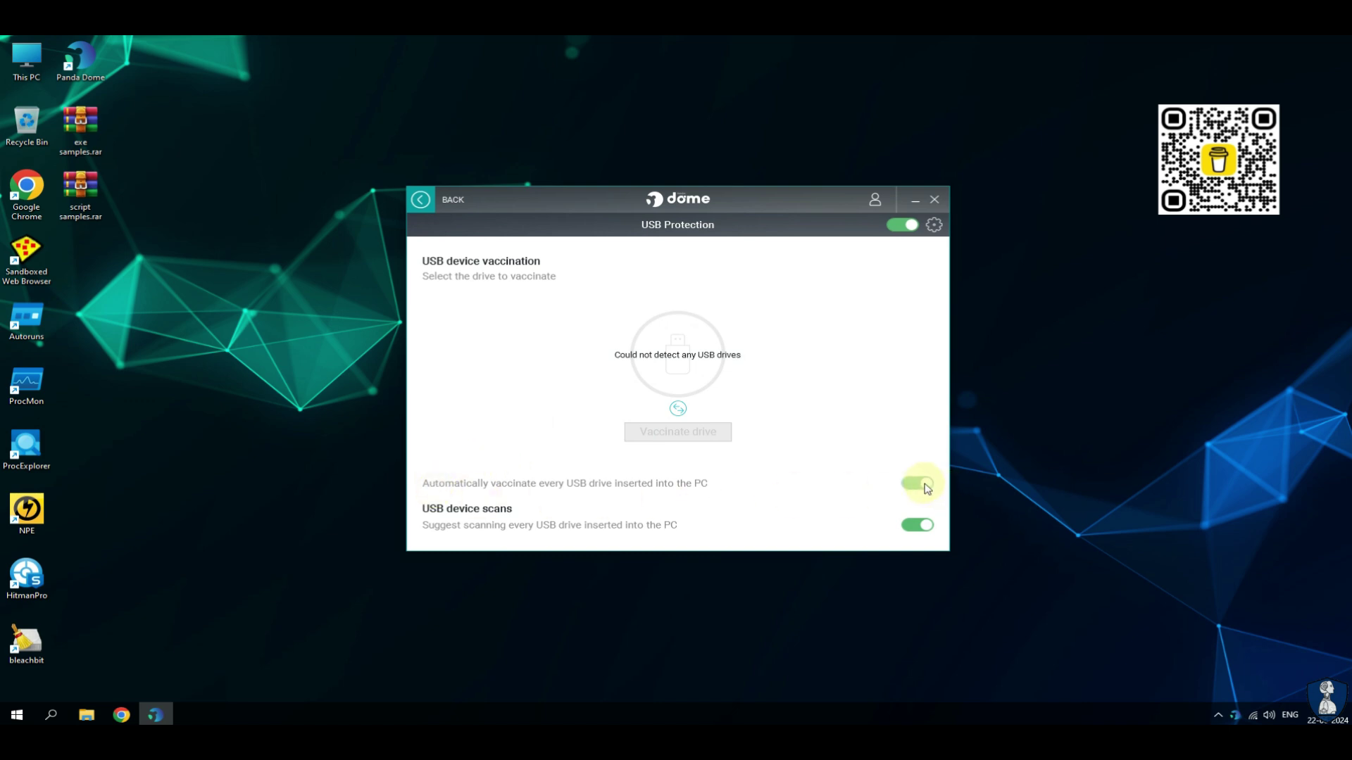
click(423, 202)
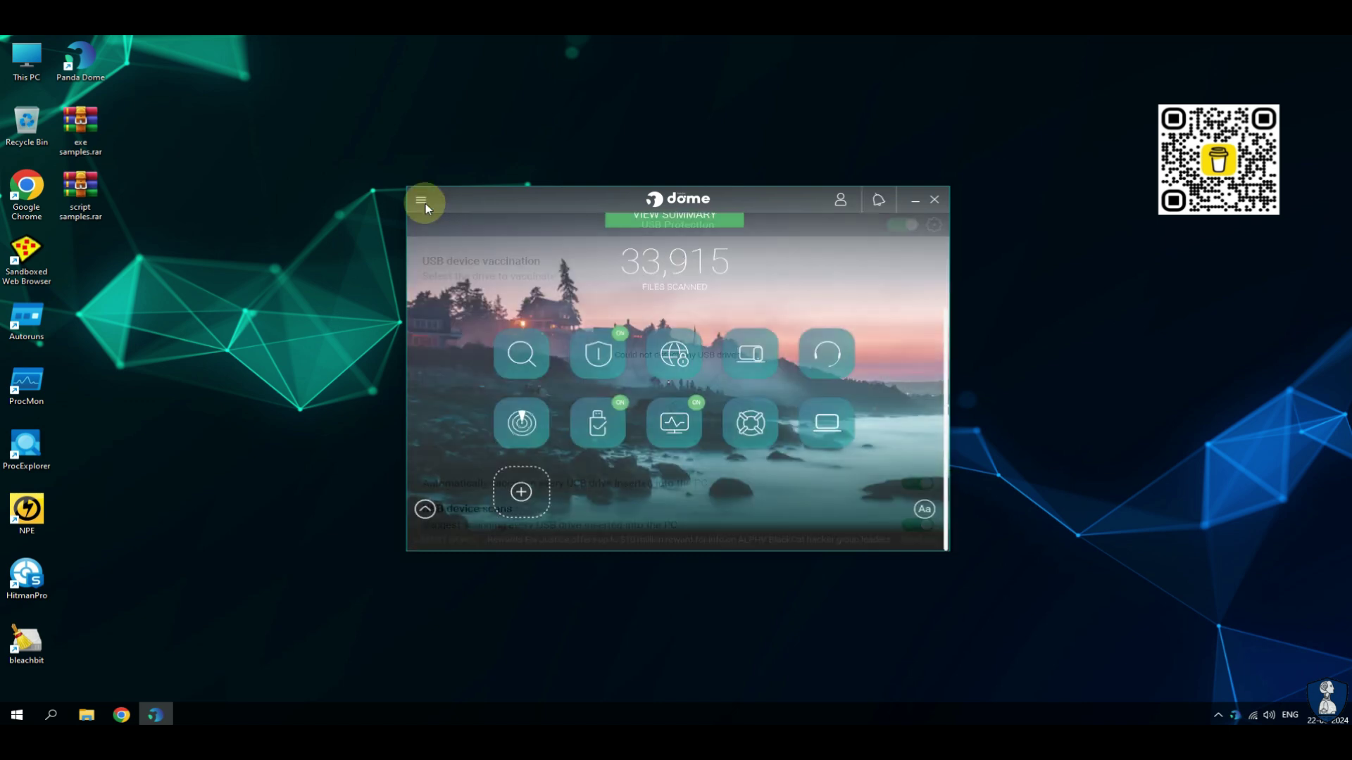
click(680, 424)
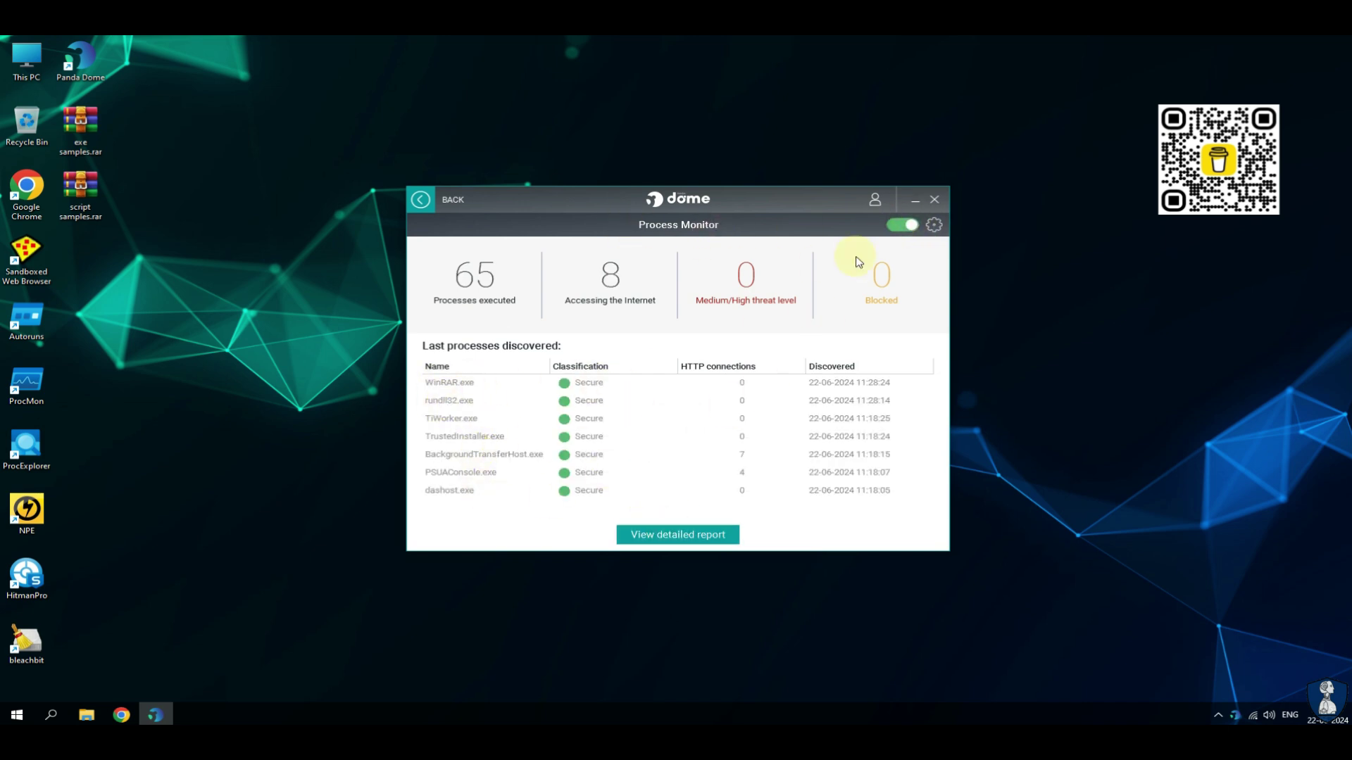
Step: Check Process Monitor settings, toggle tile names on and off, and collapse to the protection status
click(934, 226)
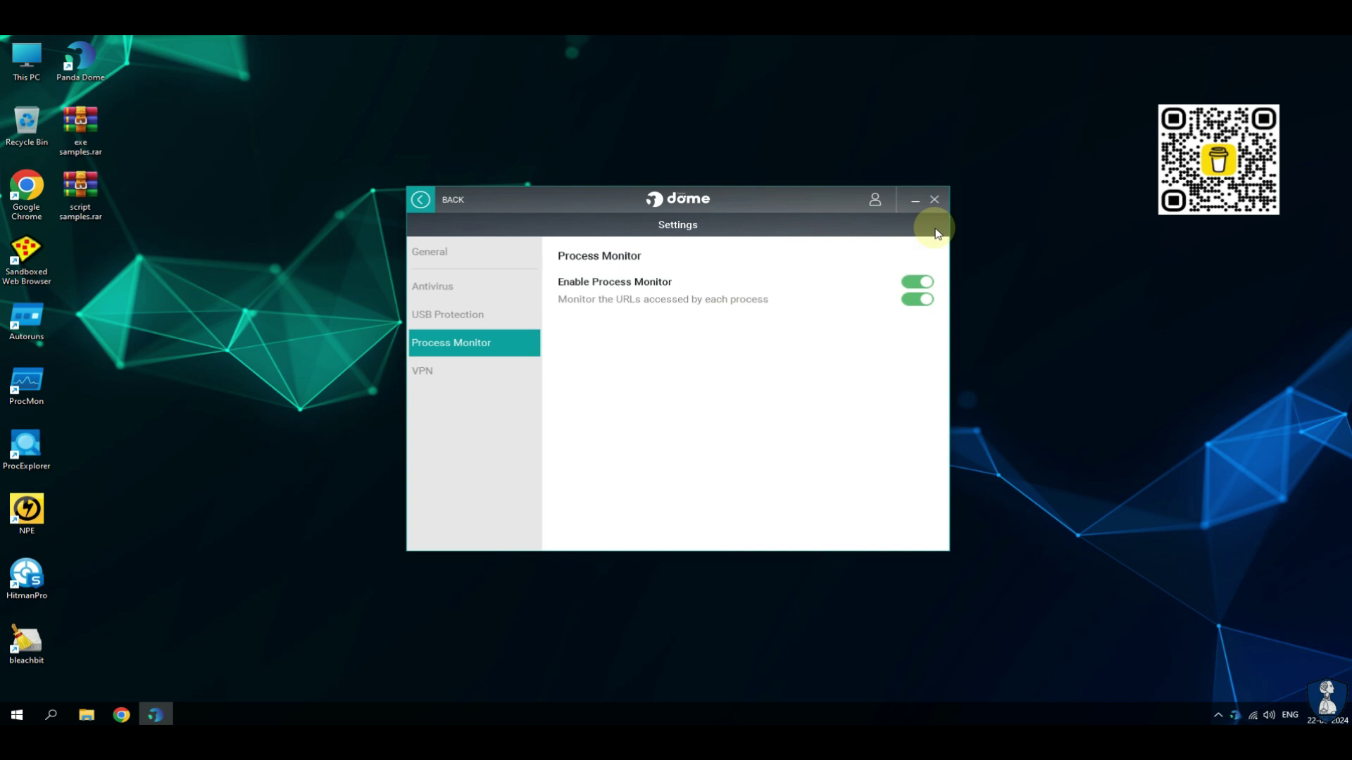
click(421, 200)
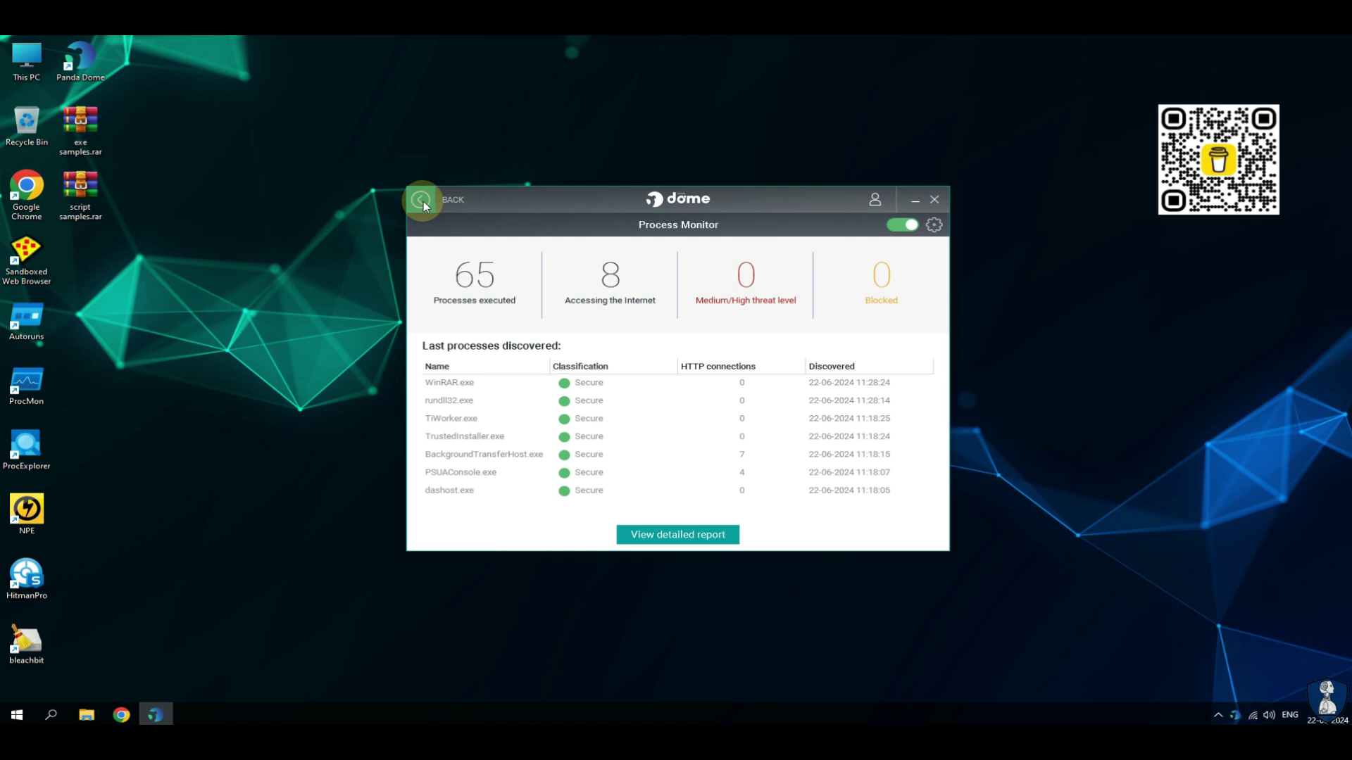
click(418, 202)
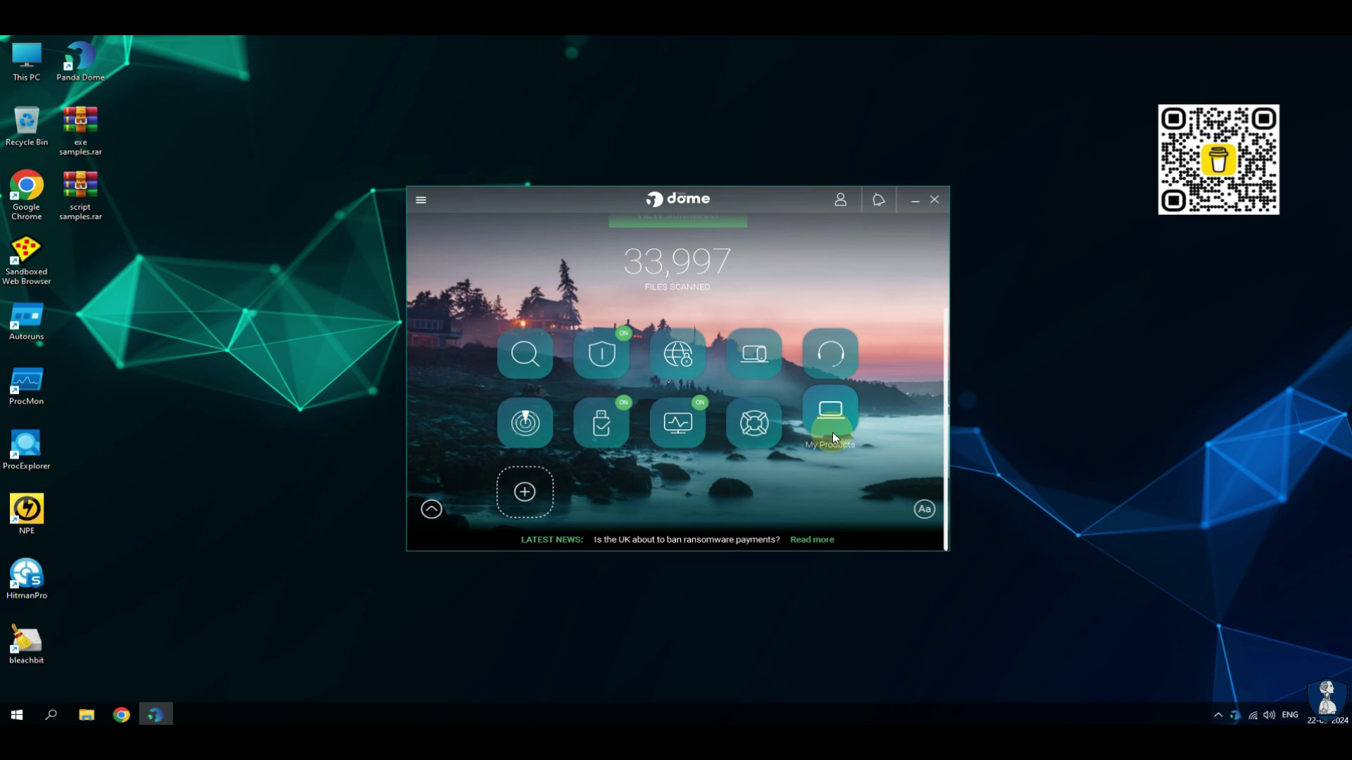
click(924, 509)
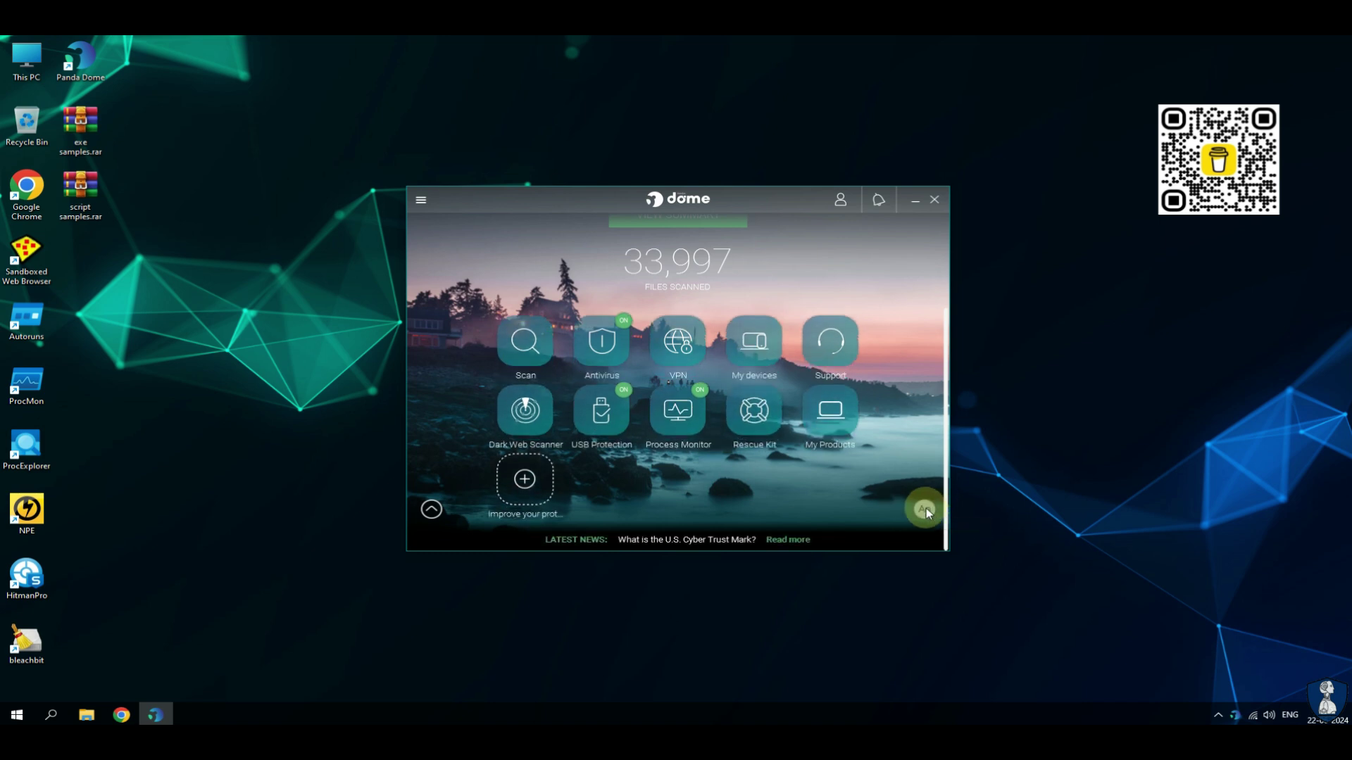
click(924, 512)
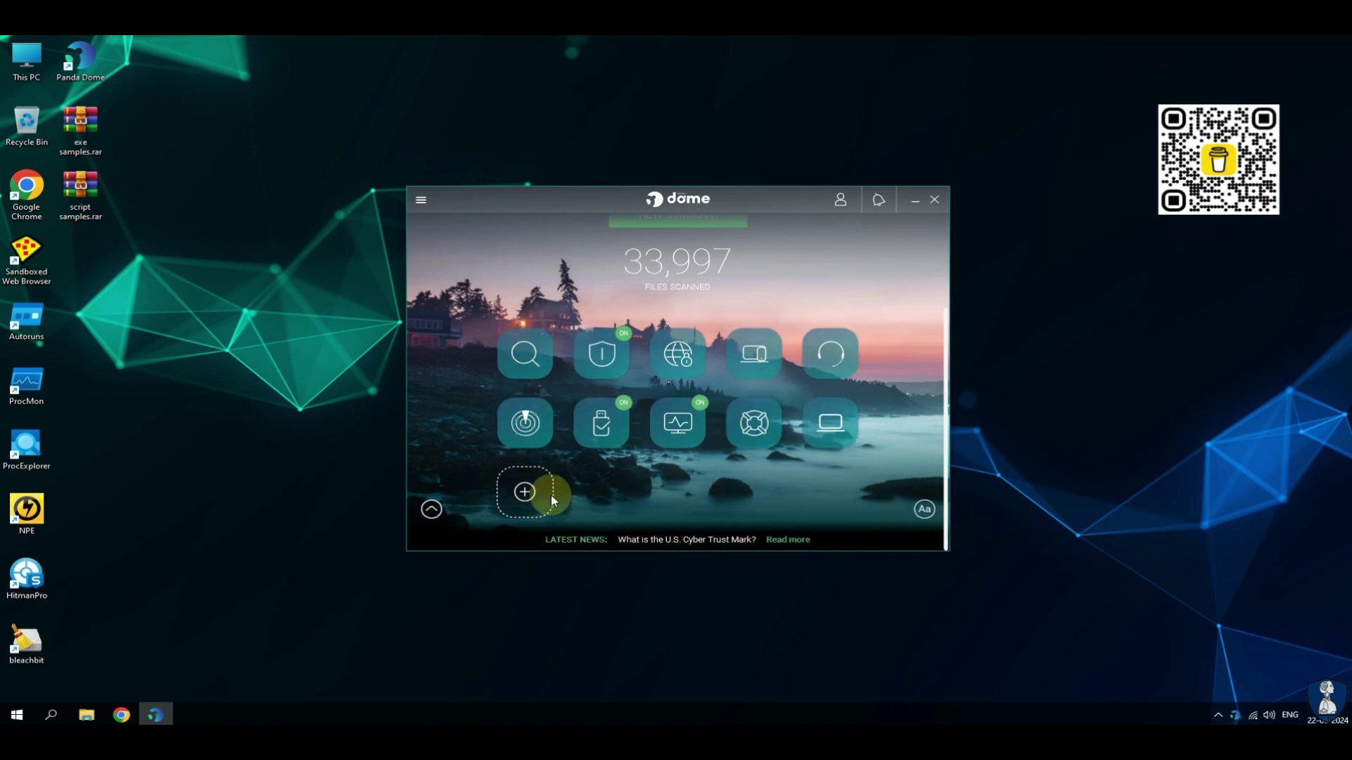
click(433, 511)
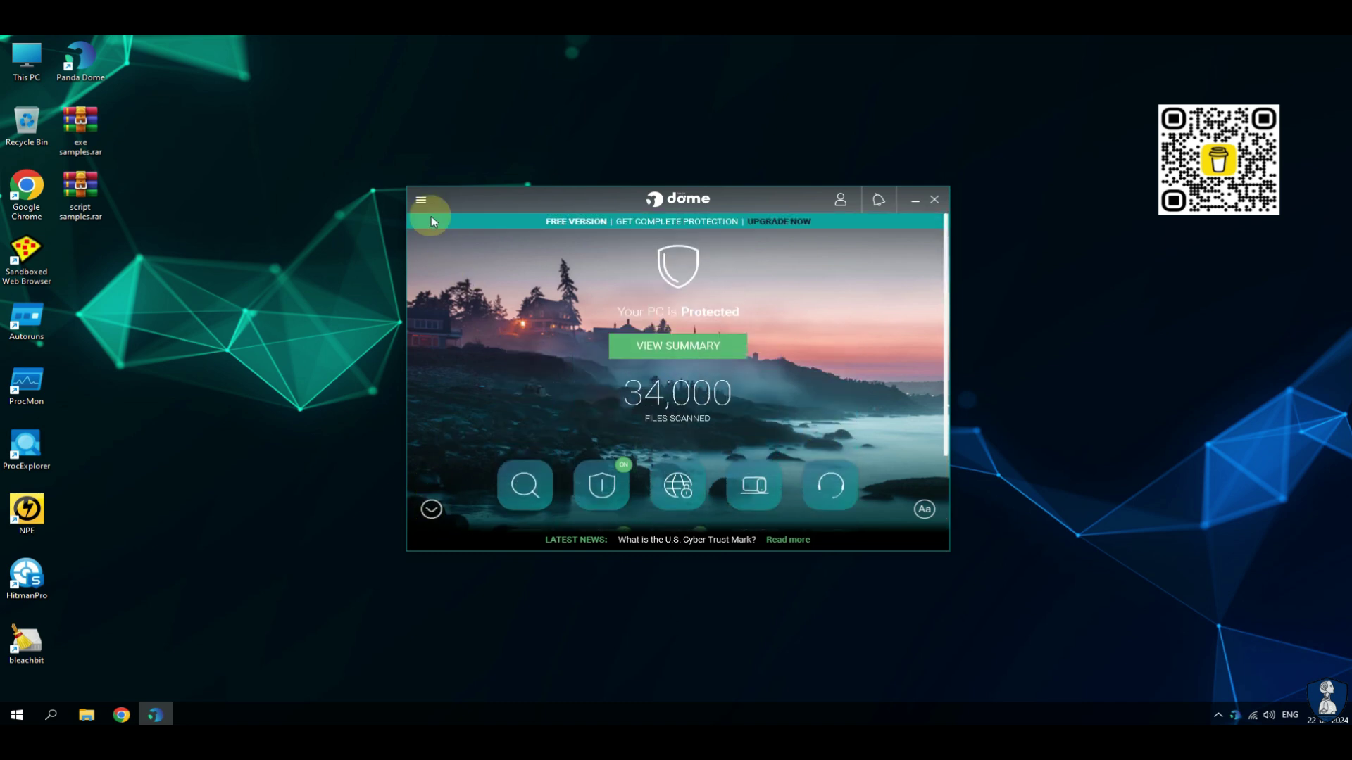
Step: Clear the saved reports and statistics from the General settings
click(431, 218)
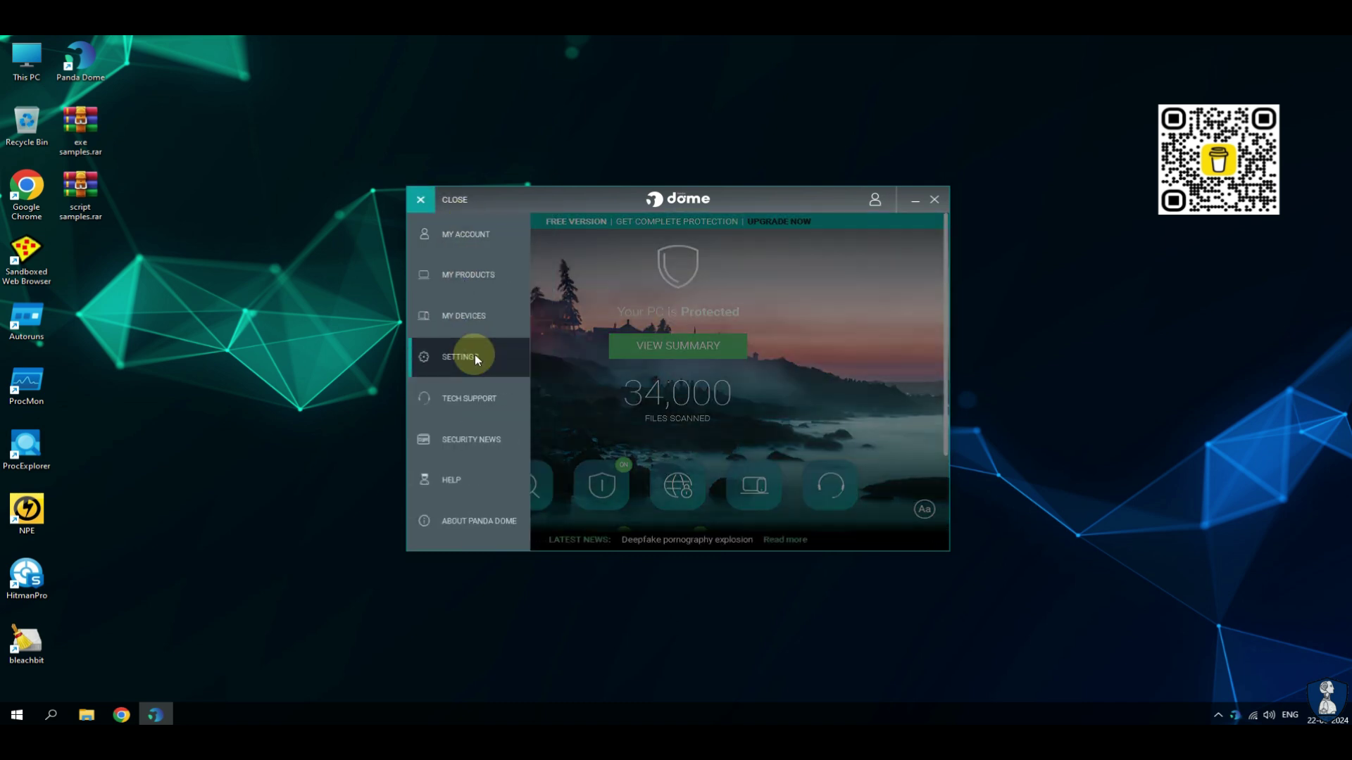
click(476, 357)
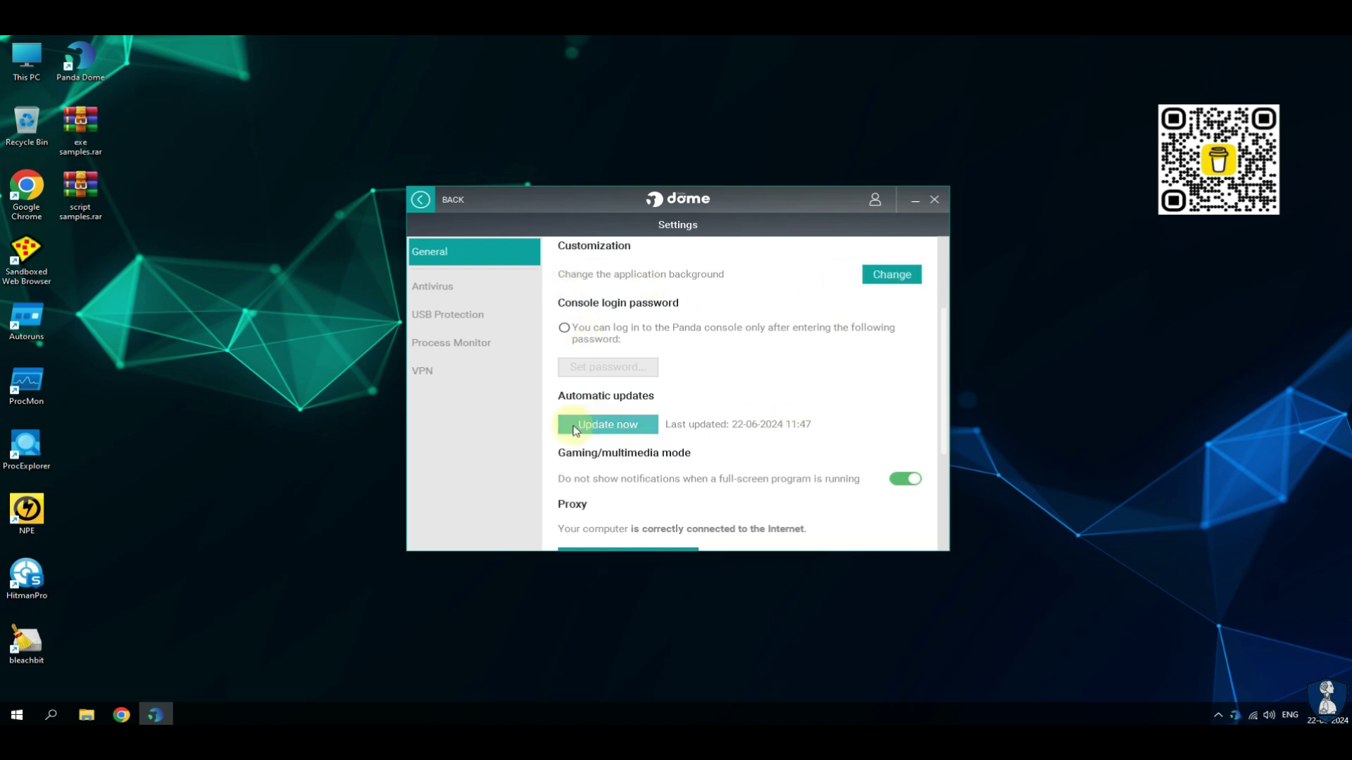
scroll(860, 416, down, 3)
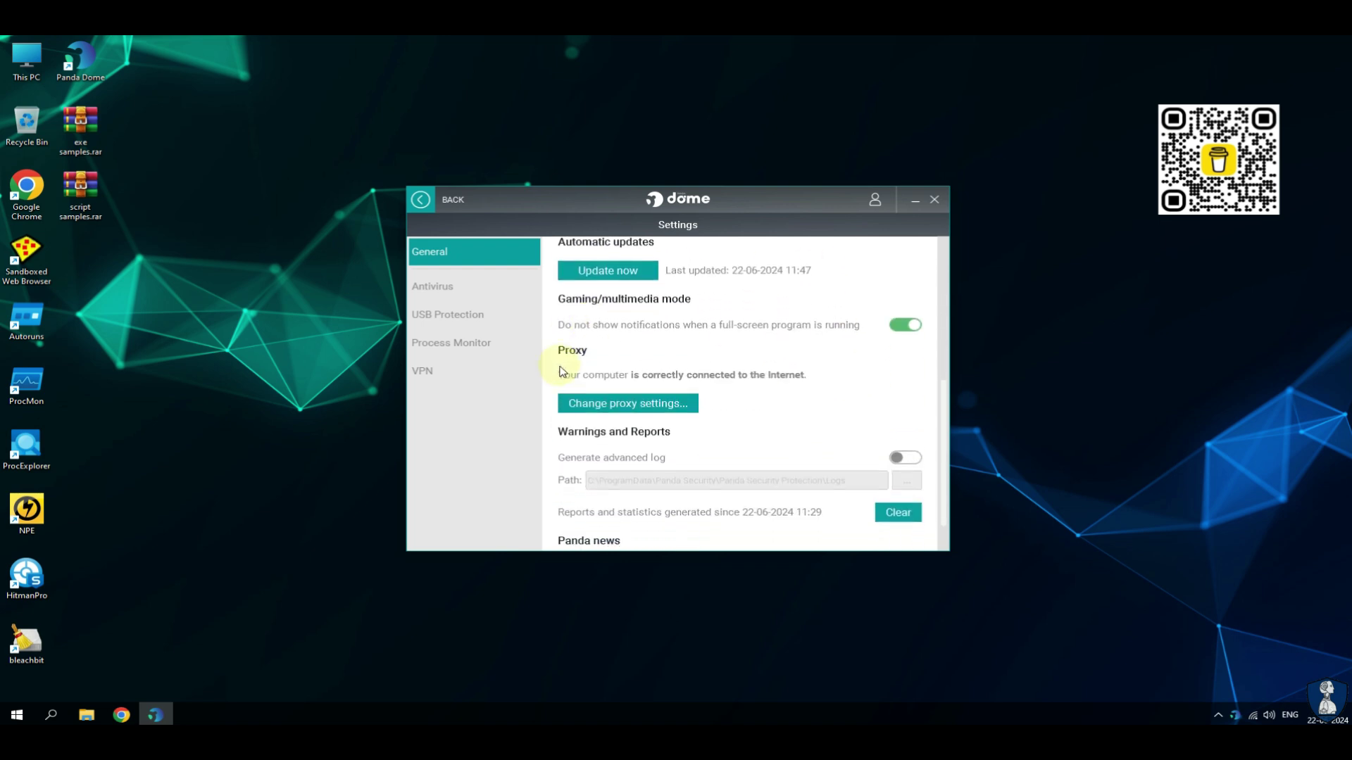
scroll(810, 416, down, 1)
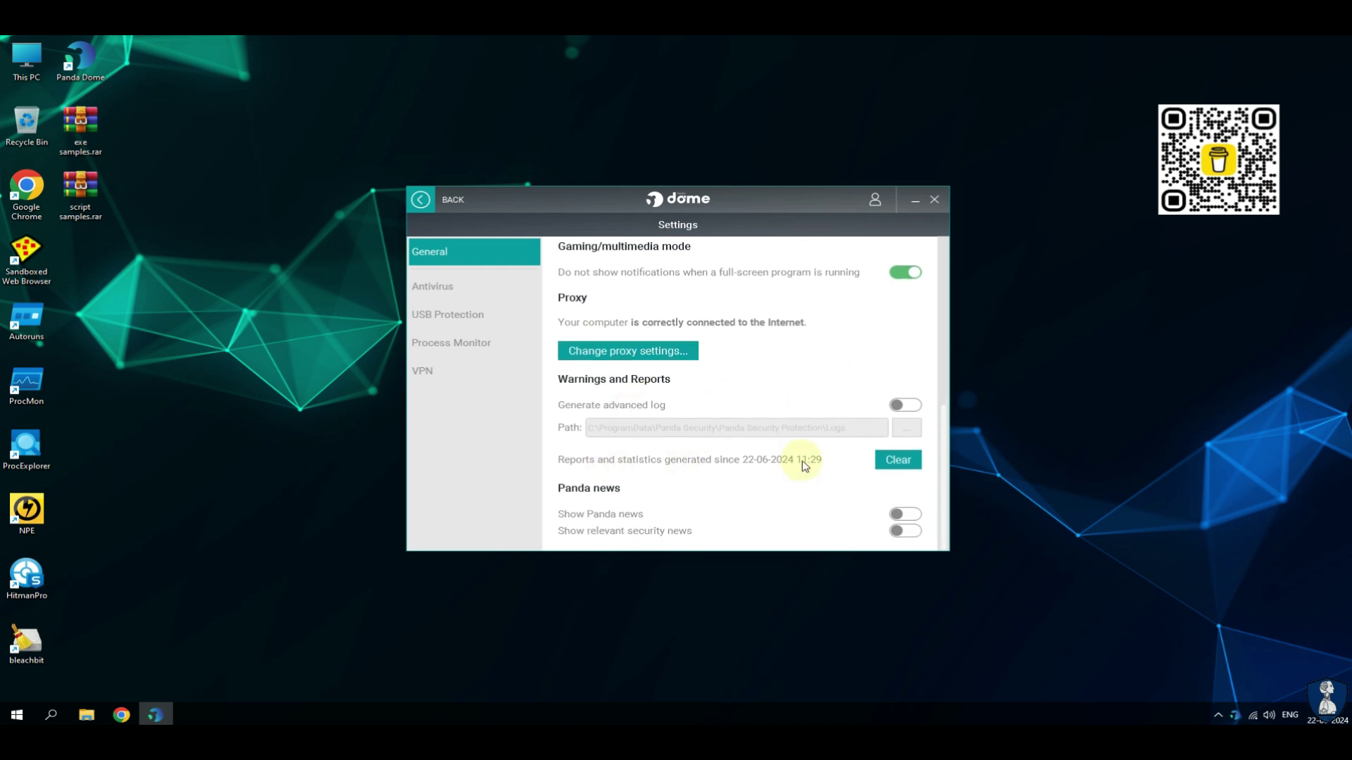
click(899, 461)
click(632, 404)
Step: Enable Scan after cache synchronization in the Antivirus settings
click(454, 286)
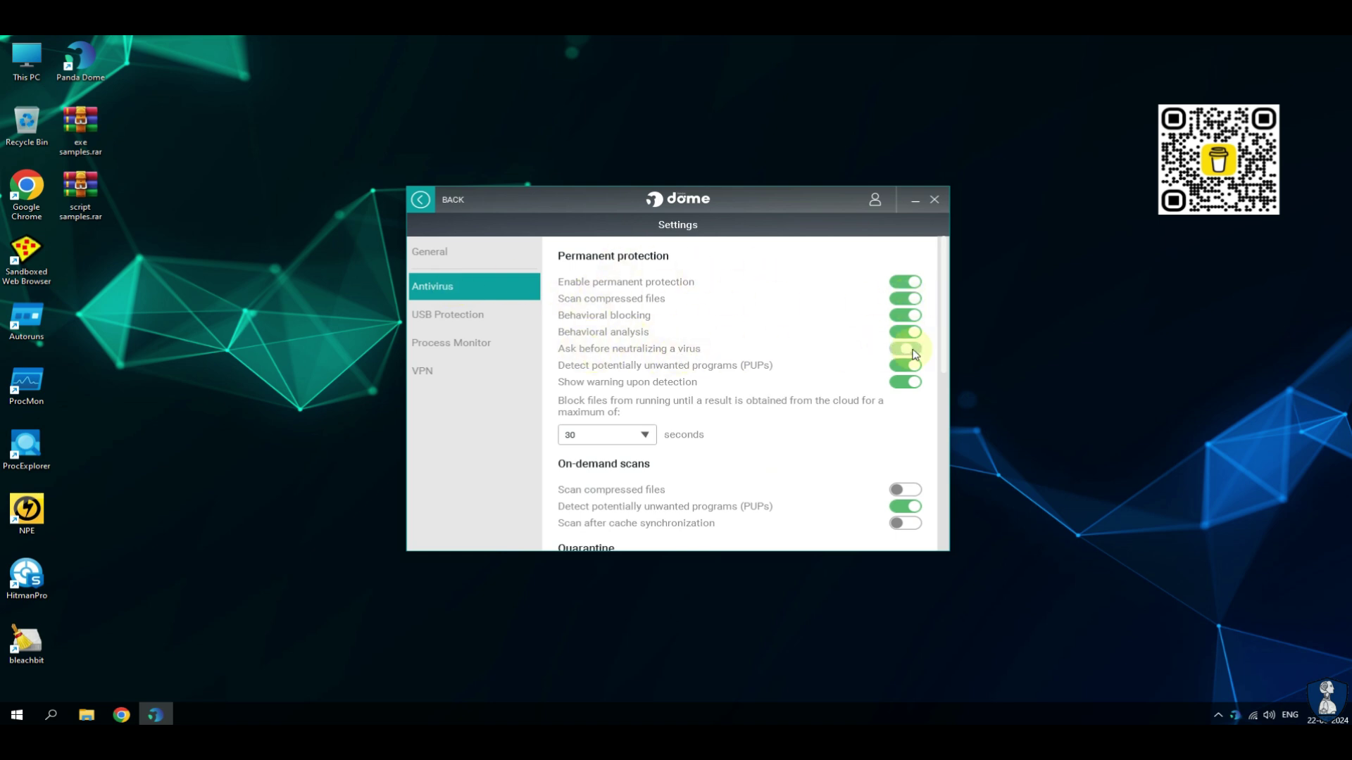
scroll(756, 354, down, 1)
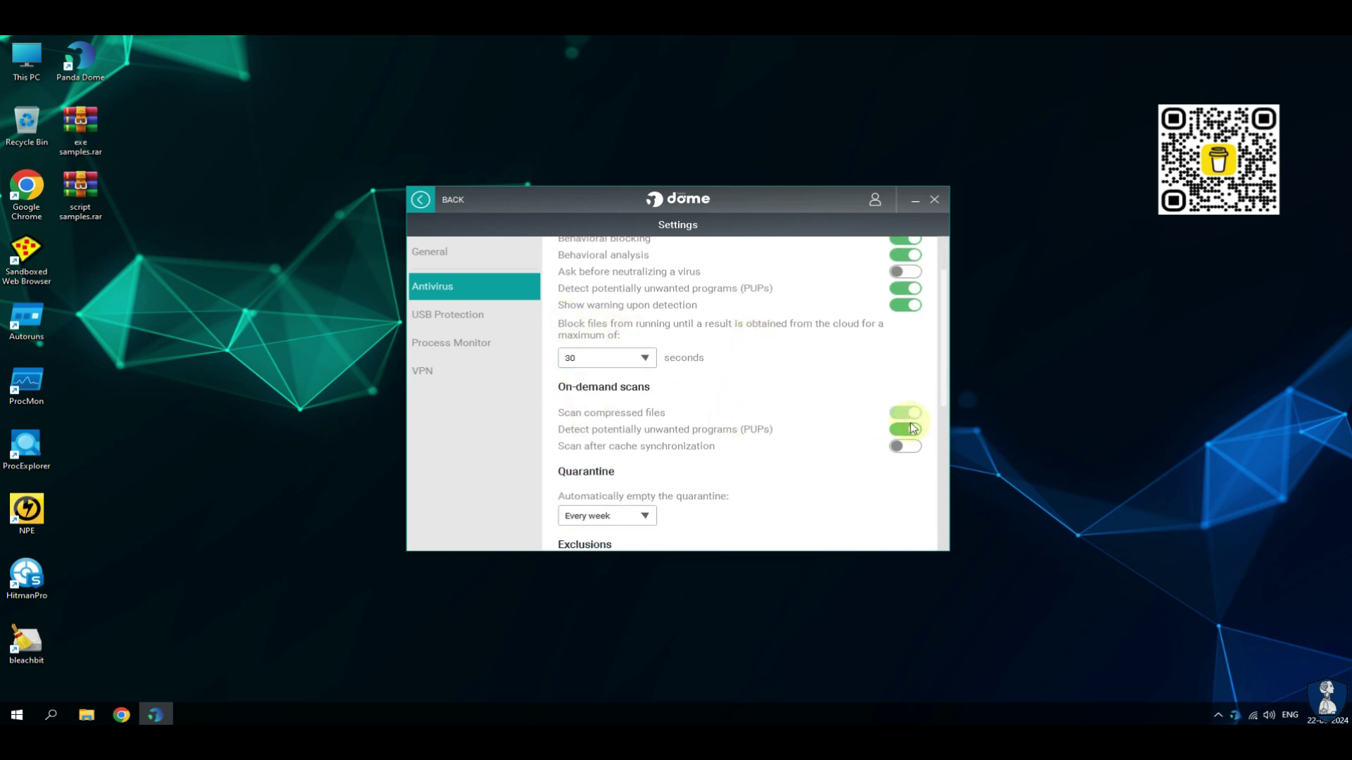
click(905, 448)
scroll(725, 422, down, 2)
scroll(825, 423, down, 2)
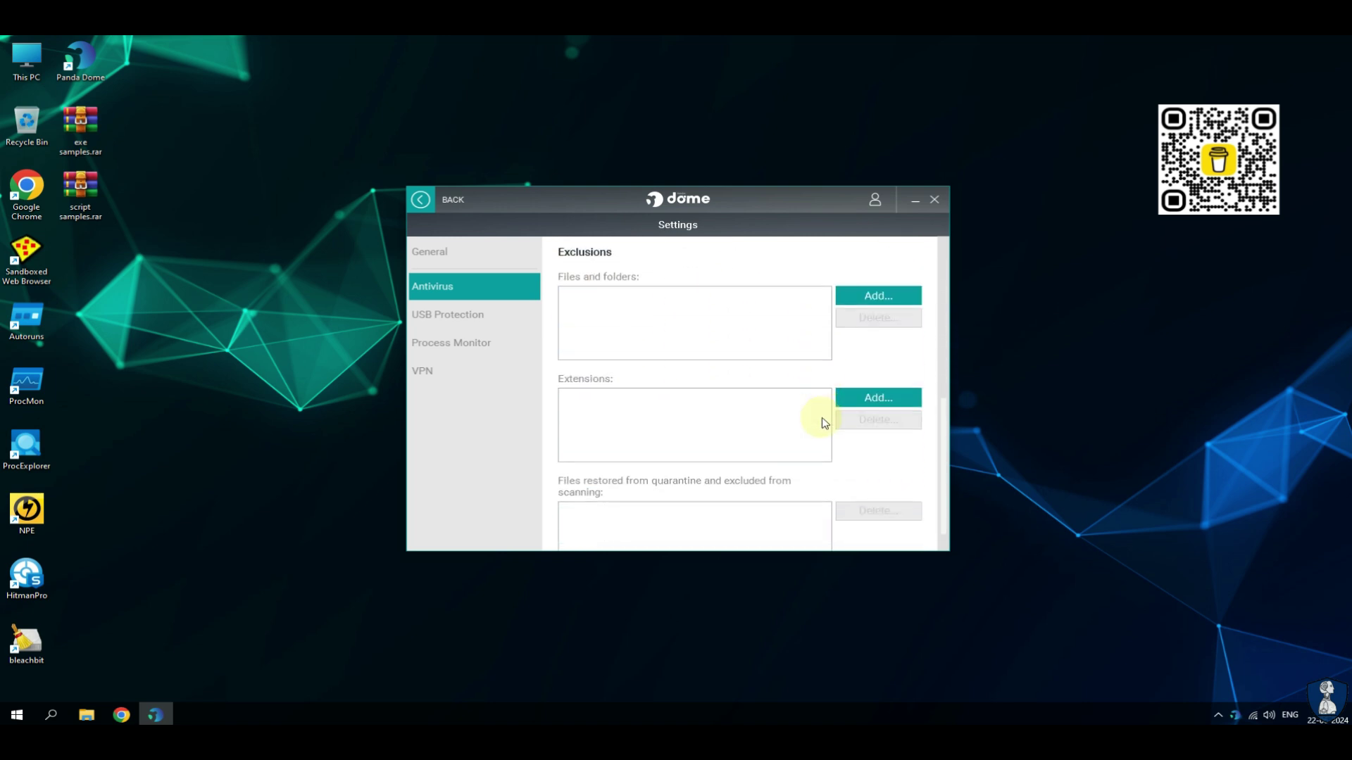
Step: Browse the USB Protection, Process Monitor, VPN and General settings, then return to the dashboard
click(470, 320)
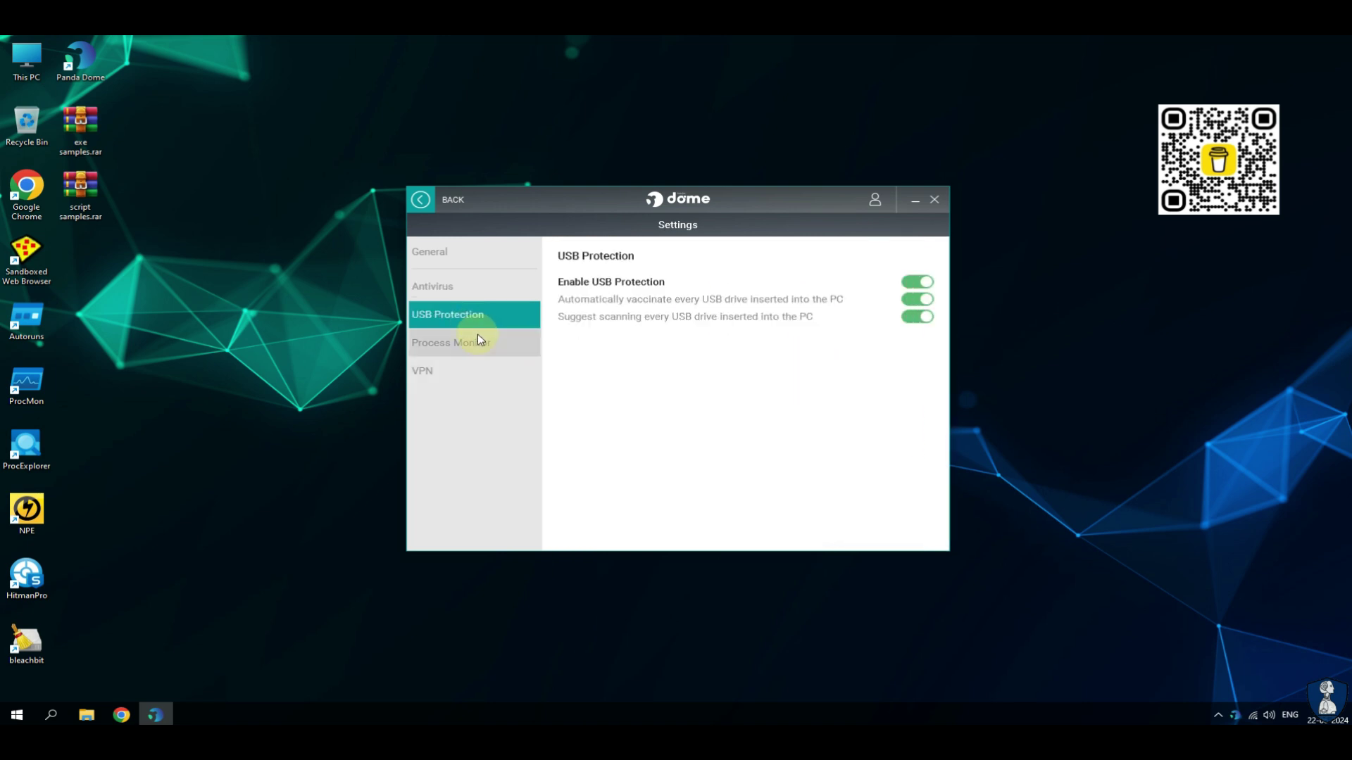
click(493, 340)
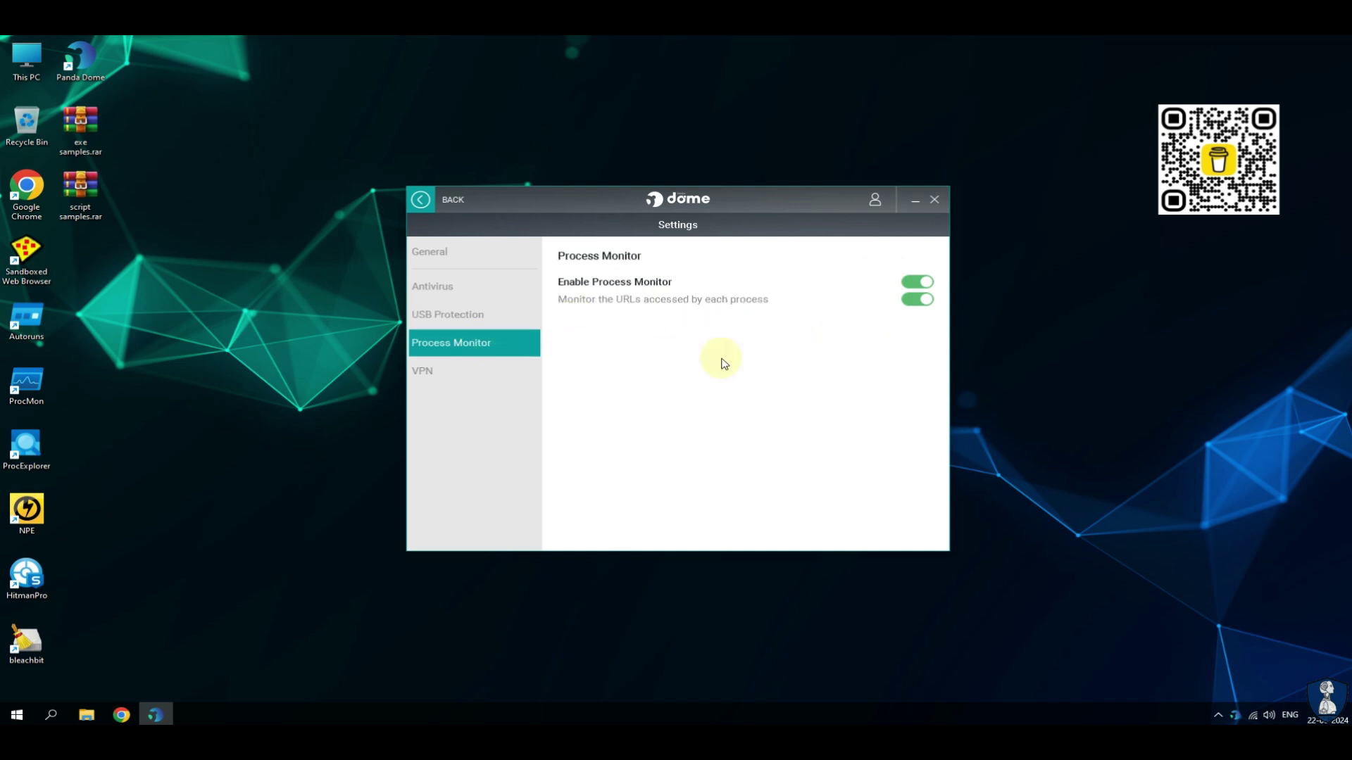
click(441, 368)
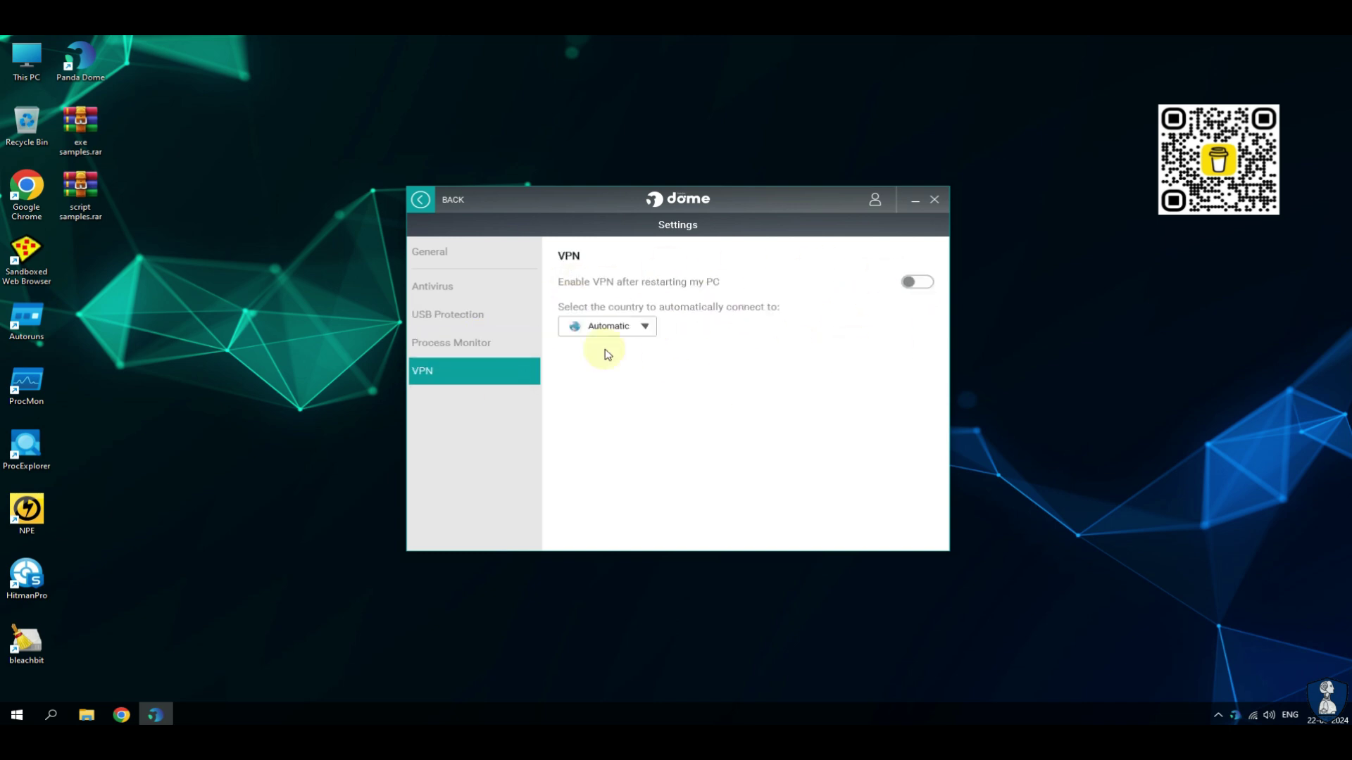
click(444, 257)
click(420, 200)
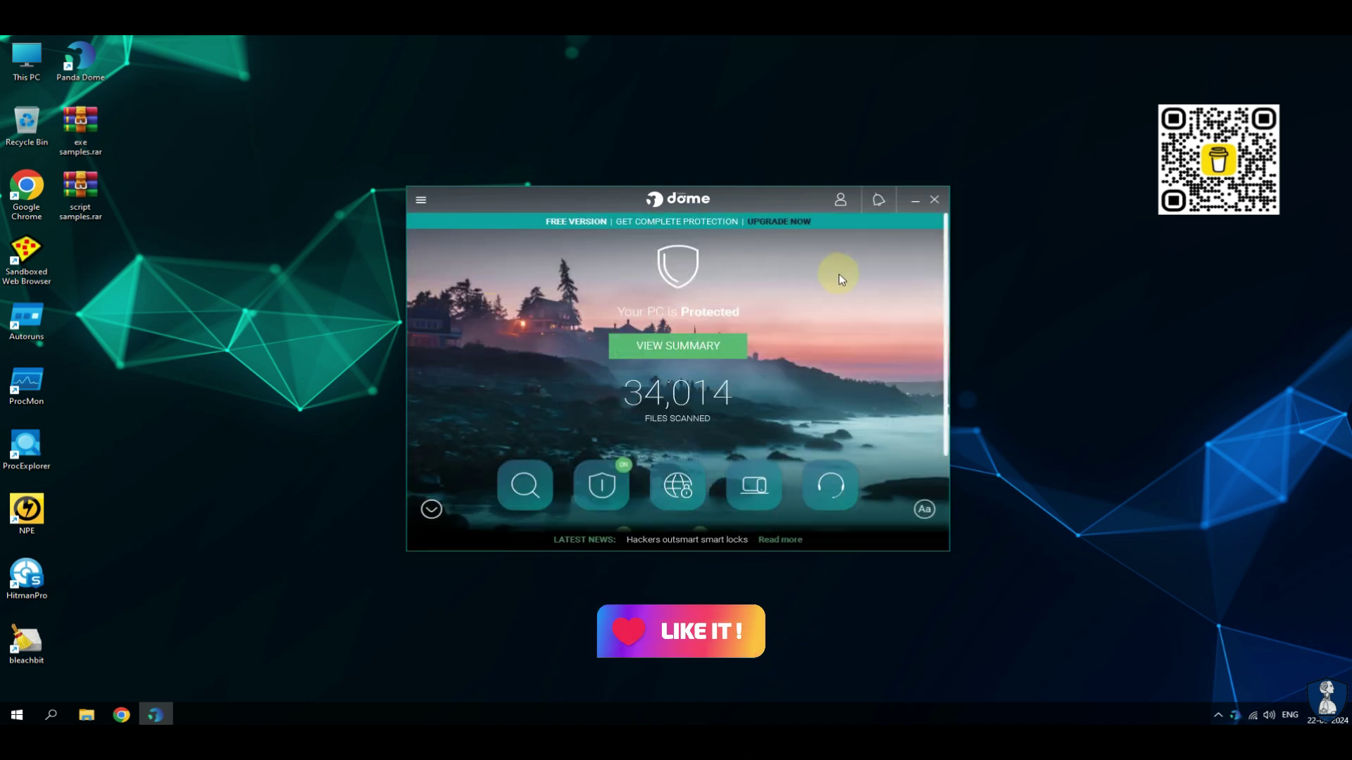
Step: Stop the antivirus protection from the tray icon, then minimize the Panda Dome window
right_click(1235, 715)
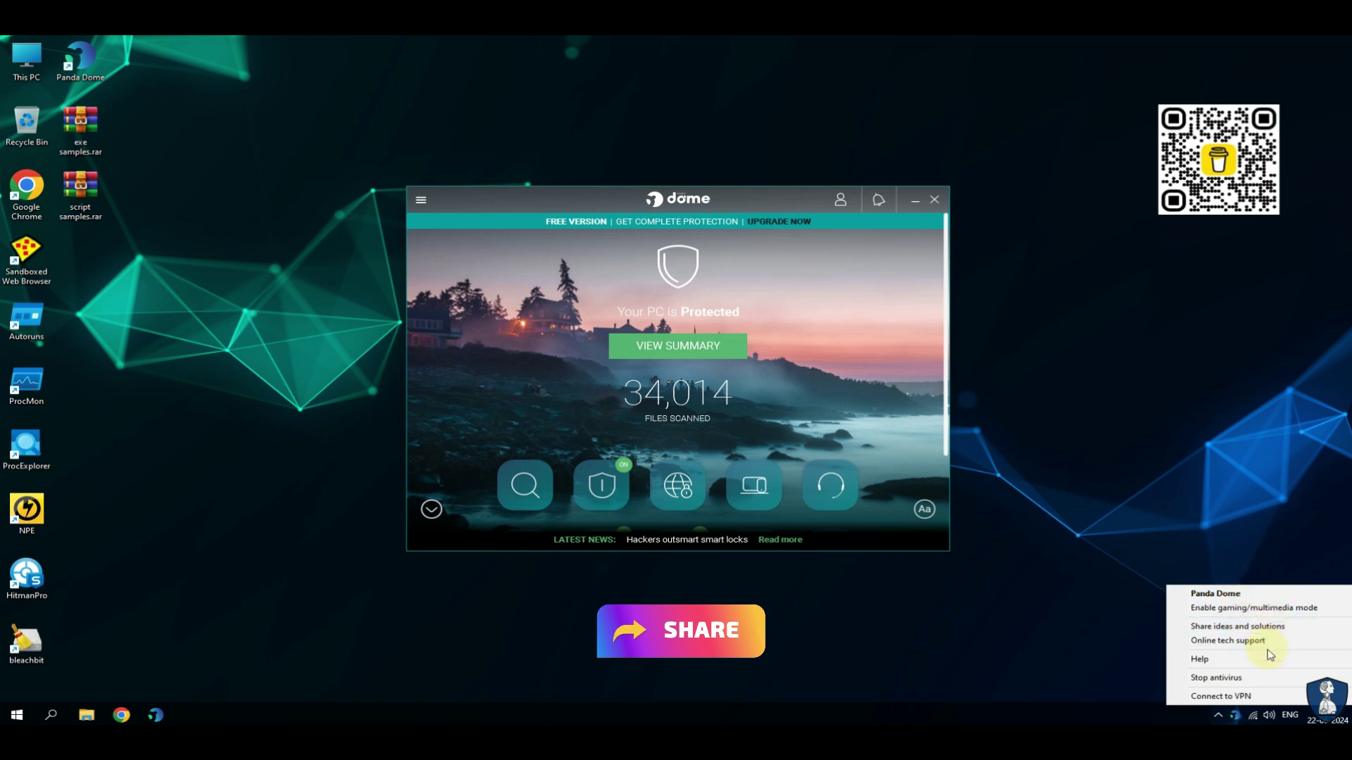
click(1263, 678)
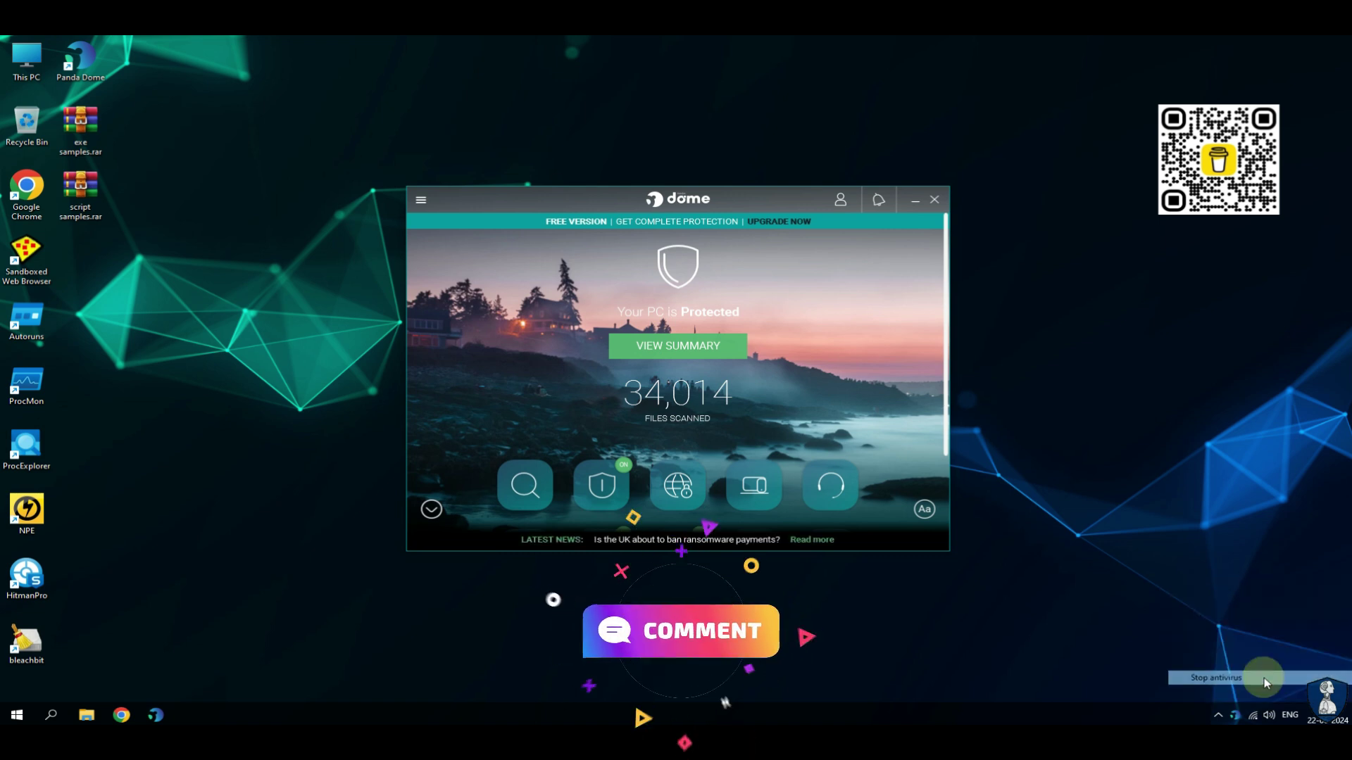
click(593, 489)
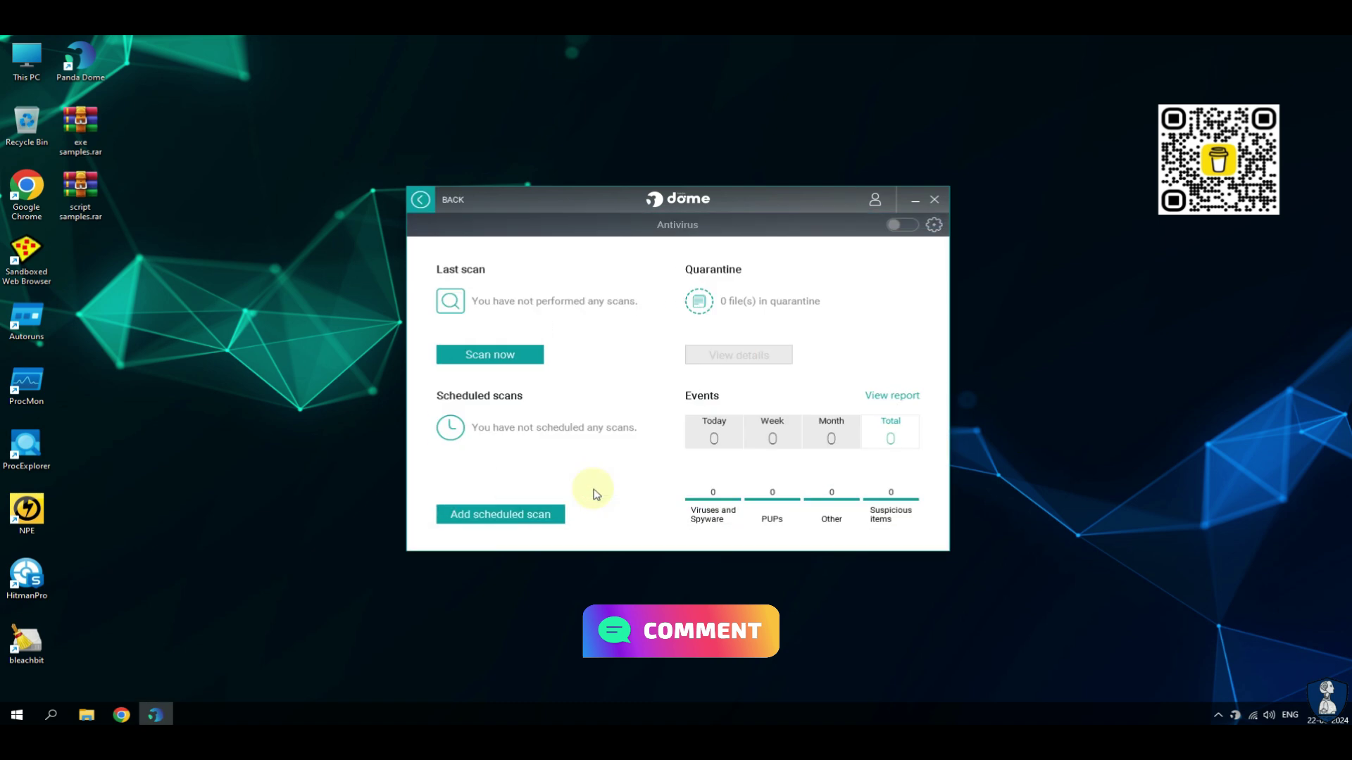
click(419, 200)
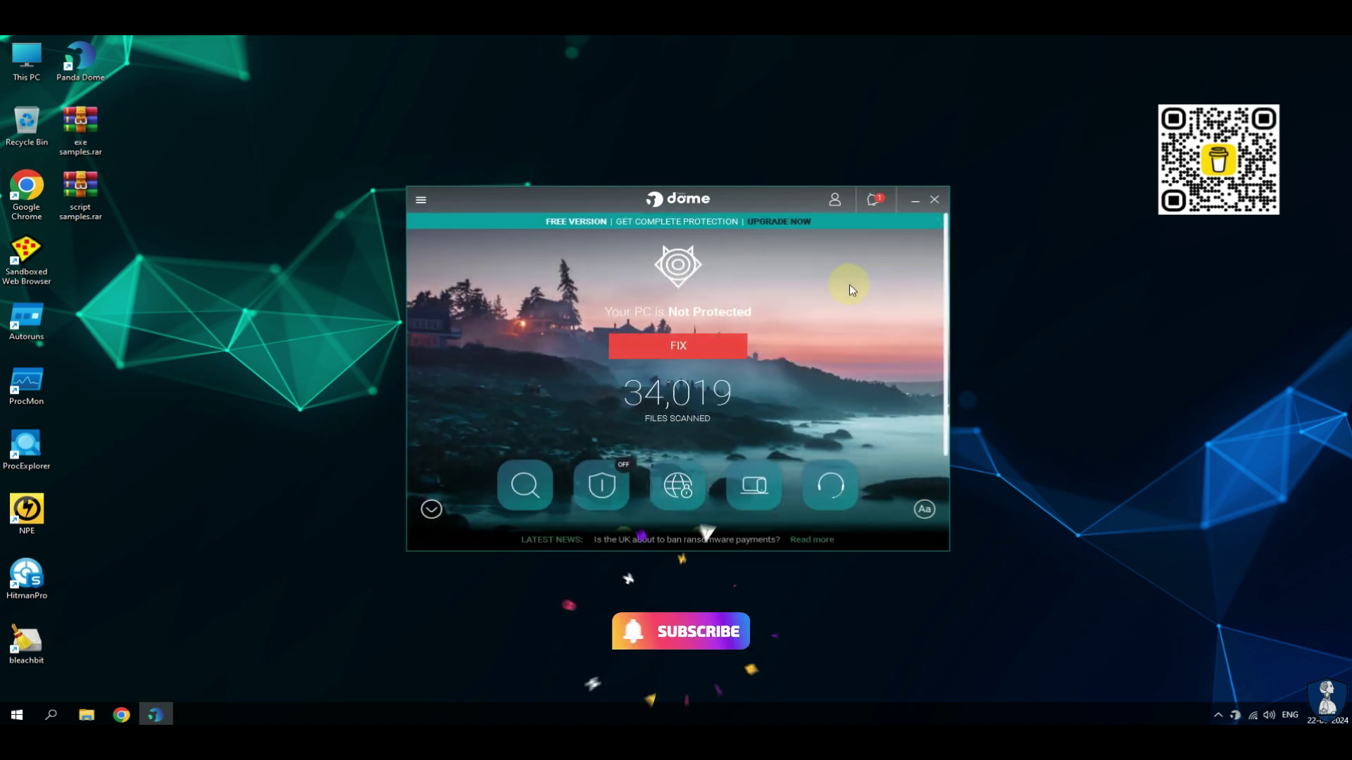
click(914, 200)
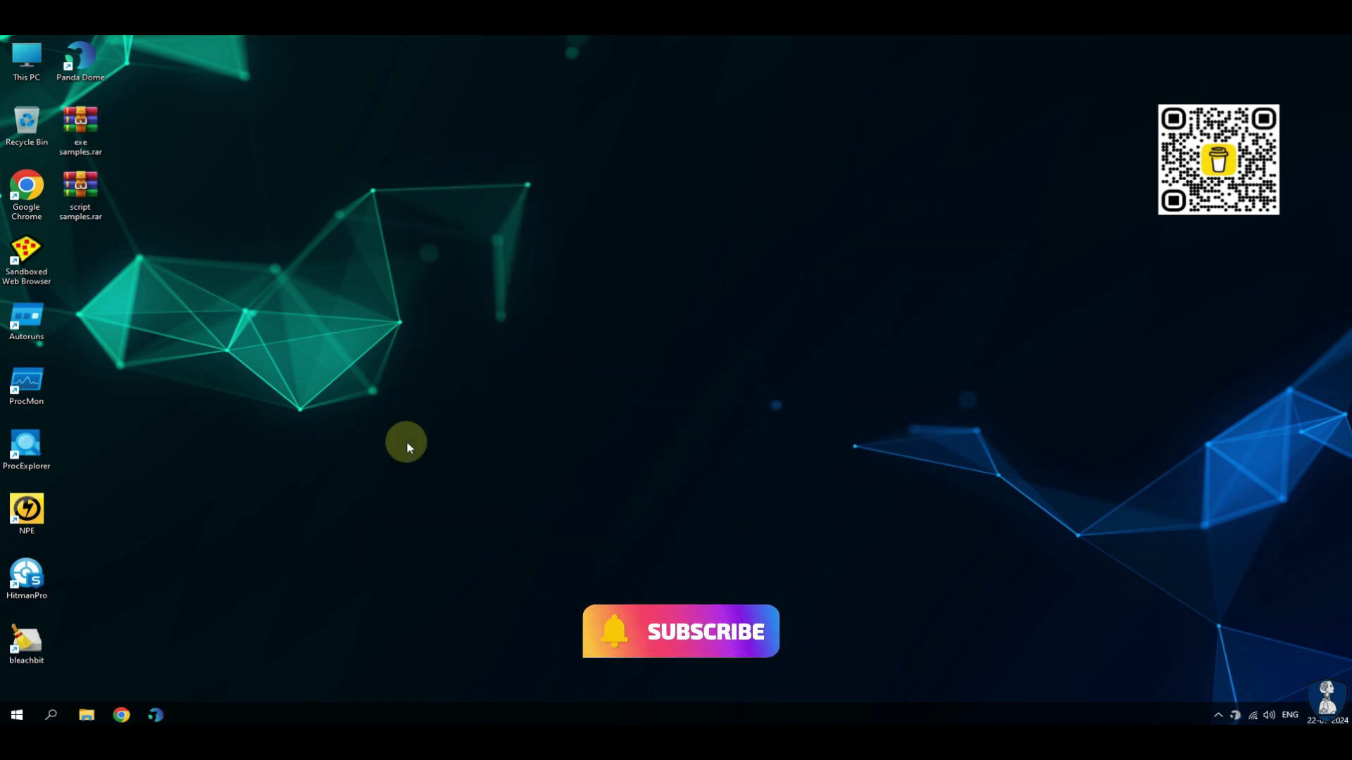
Step: Extract exe samples.rar onto the desktop, entering the archive password
click(85, 204)
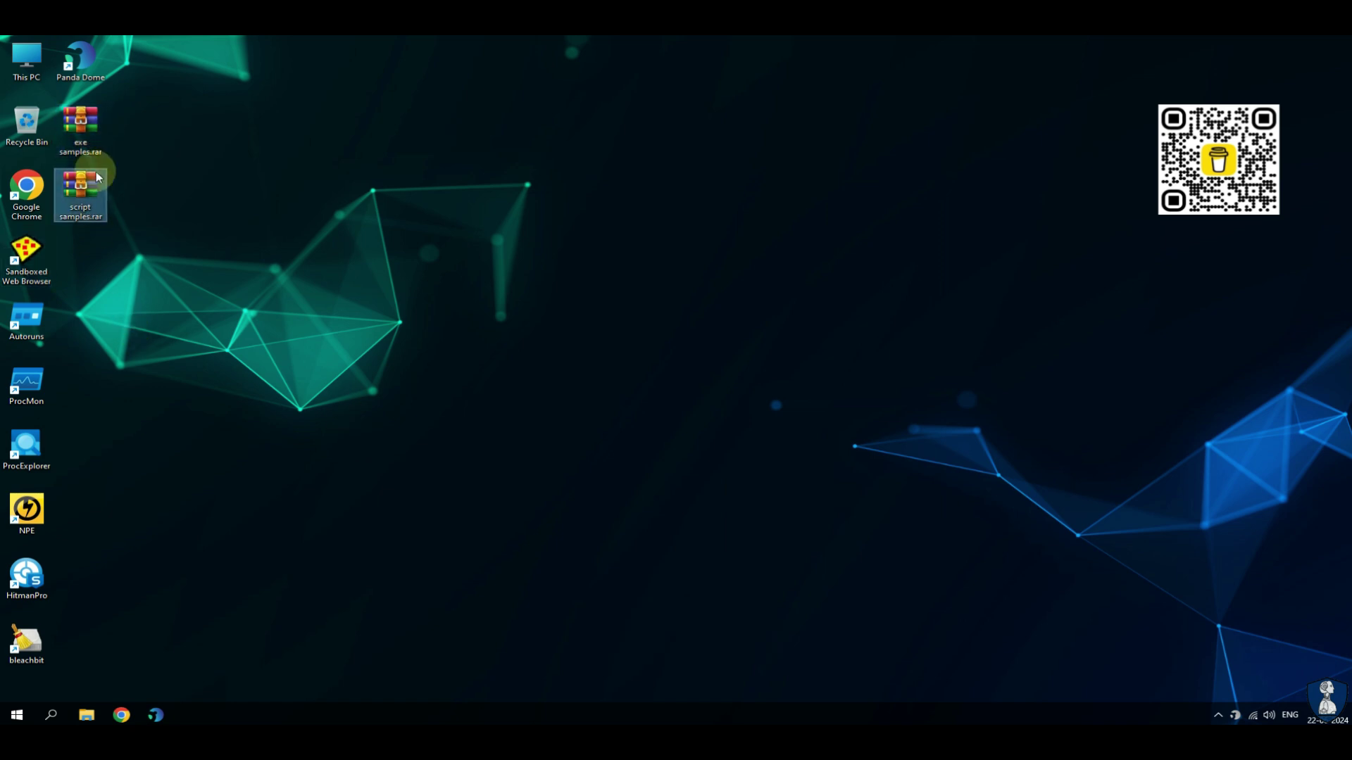
right_click(92, 139)
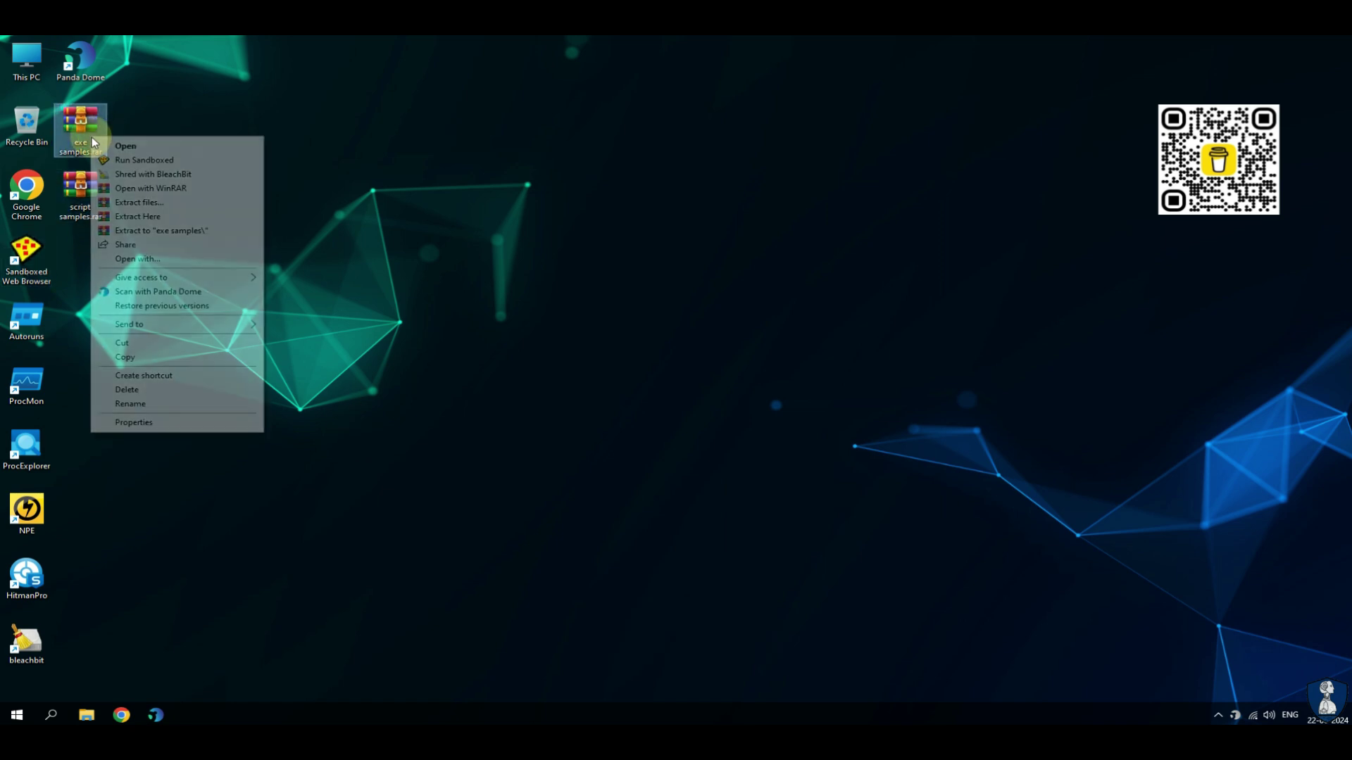
click(160, 218)
text(i)
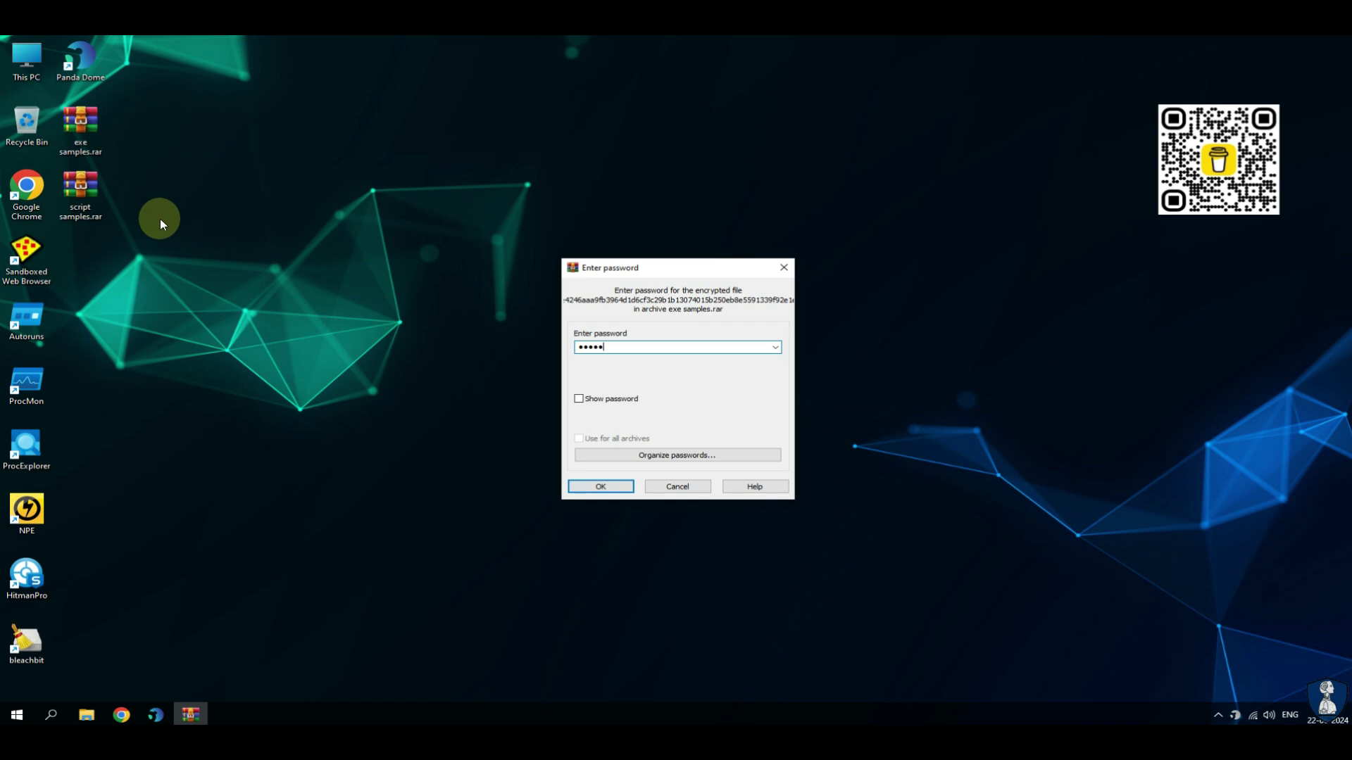
key(Return)
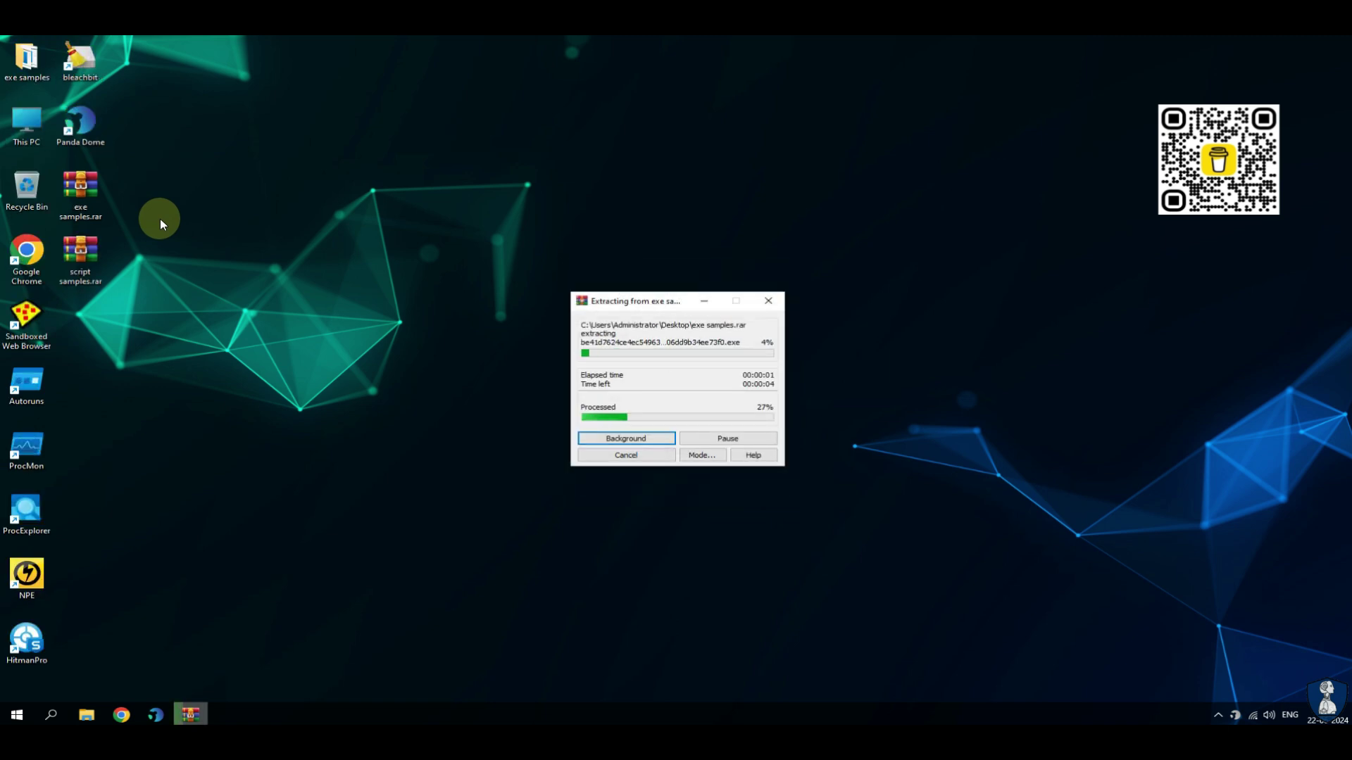
Step: Turn off Auto arrange icons and move the exe samples folder to the top row
right_click(161, 220)
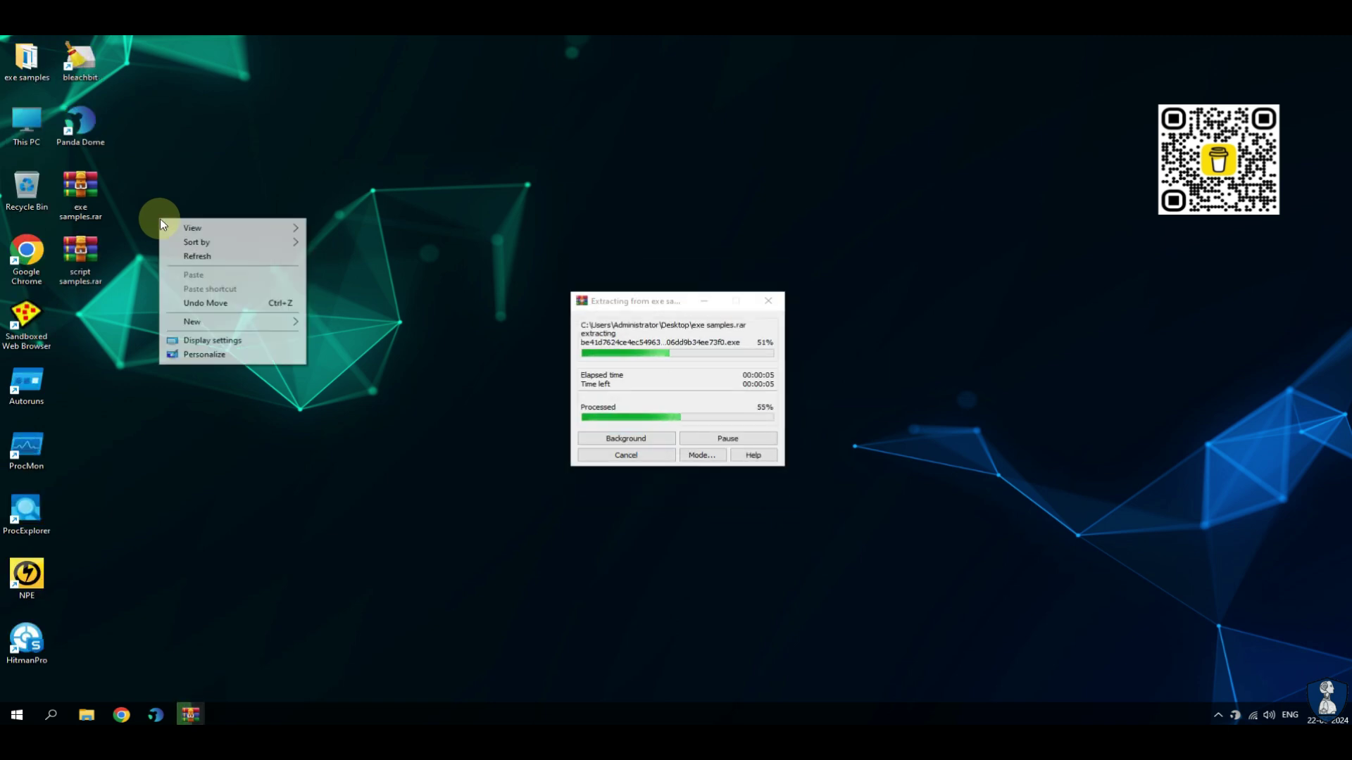
mouse_move(182, 243)
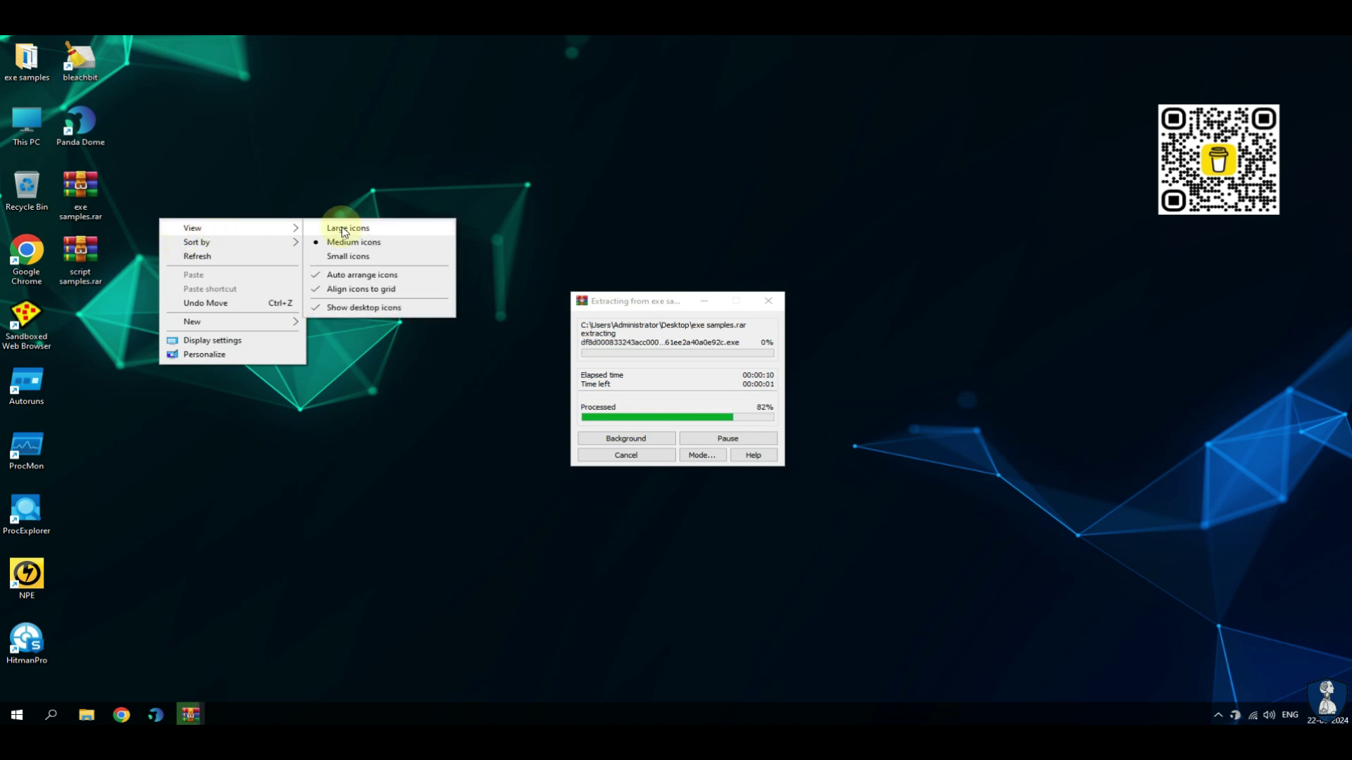
click(339, 275)
drag(32, 81, 135, 74)
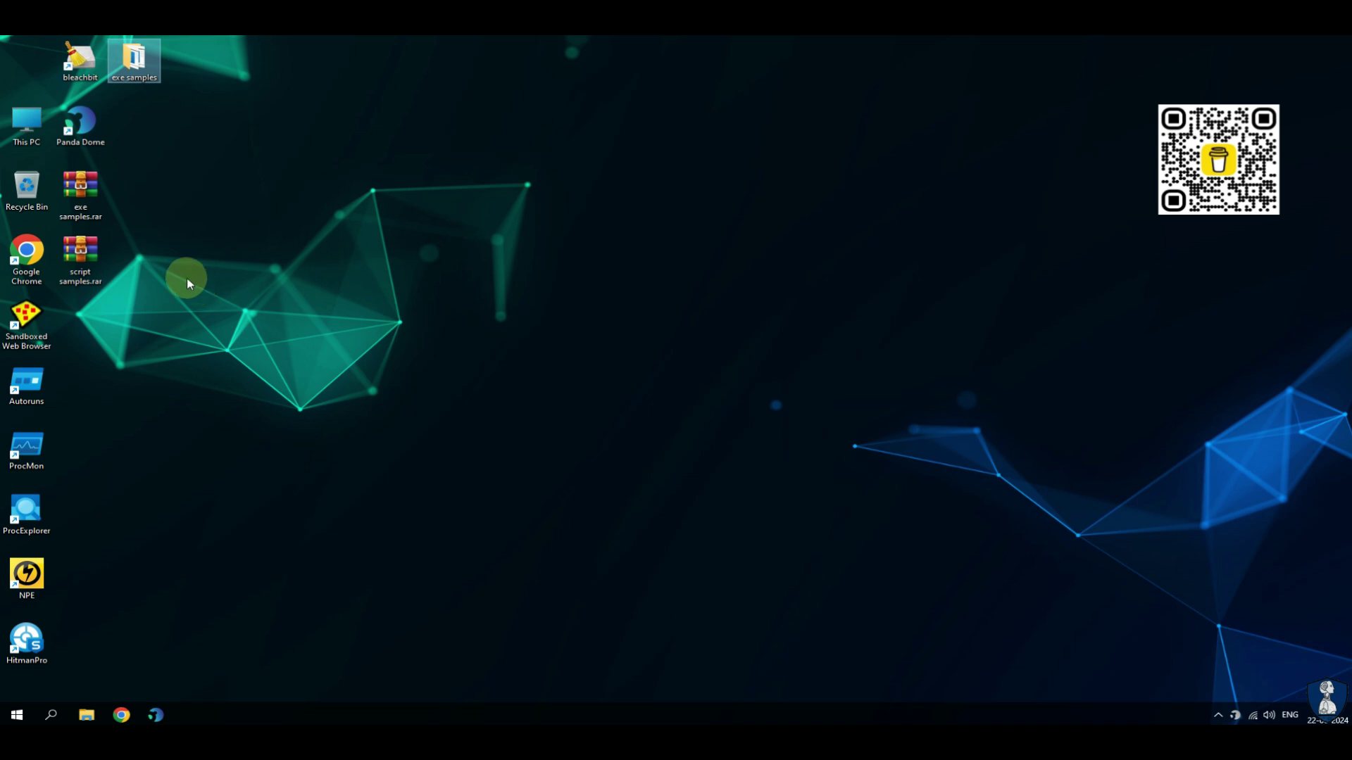
Step: Open the exe samples folder and shrink its window into the lower left of the screen
click(313, 221)
double_click(137, 69)
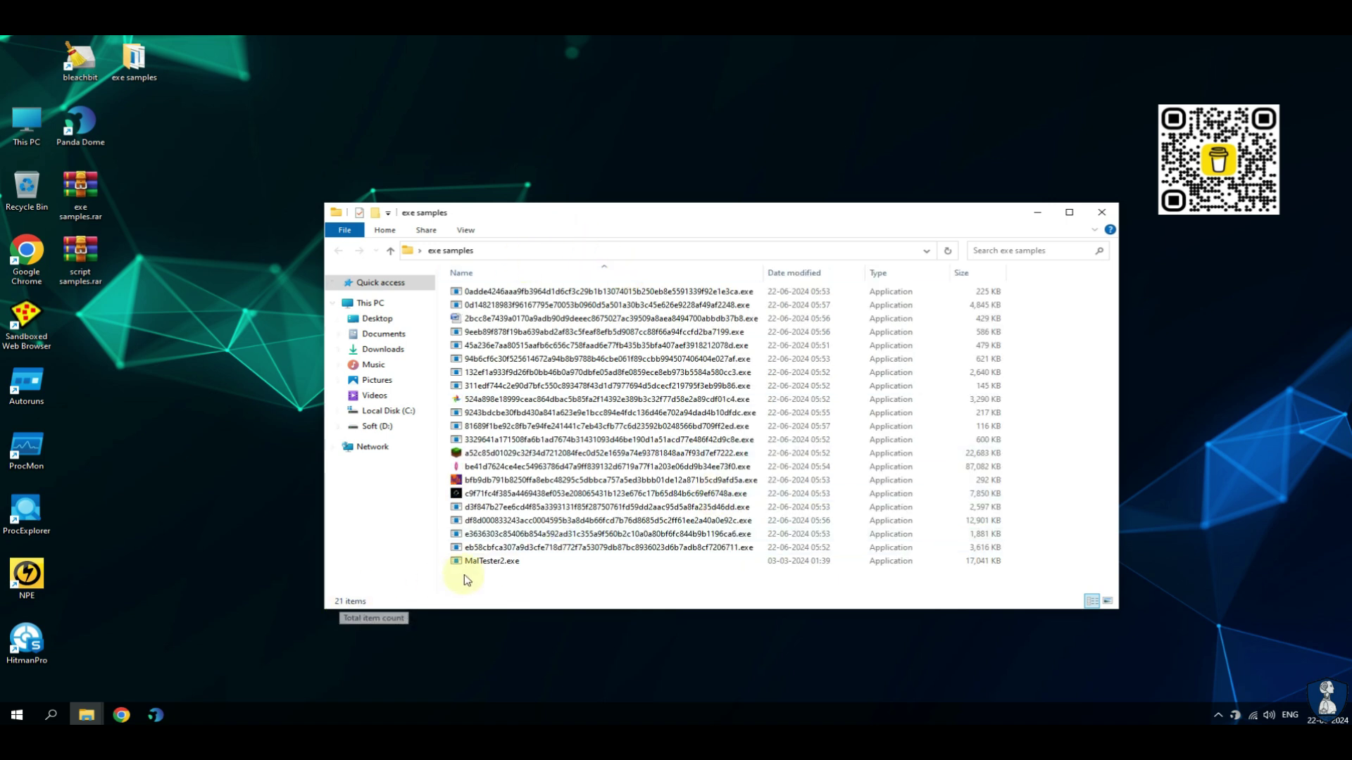
drag(785, 218, 464, 306)
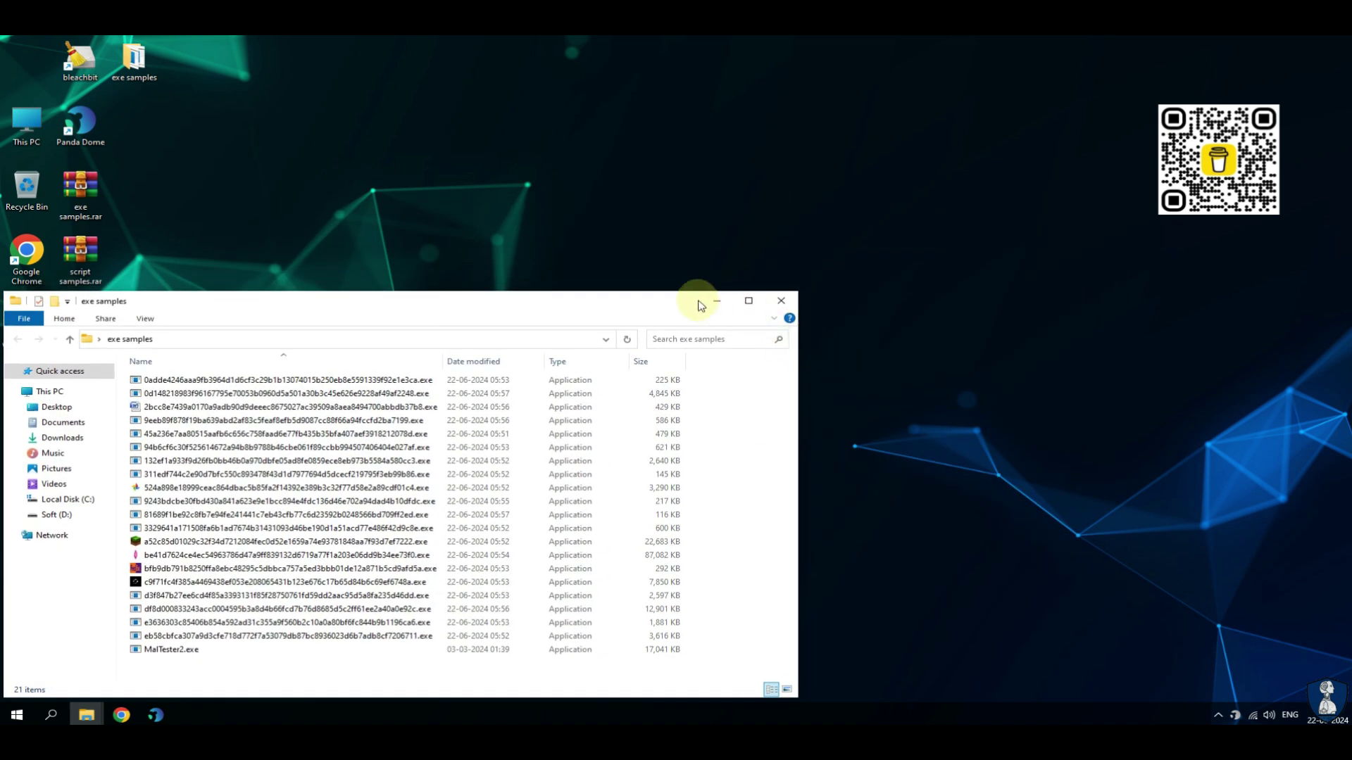
drag(701, 305, 669, 475)
drag(798, 583, 541, 572)
Step: Switch the window to Documents via Downloads, then minimize it
click(49, 611)
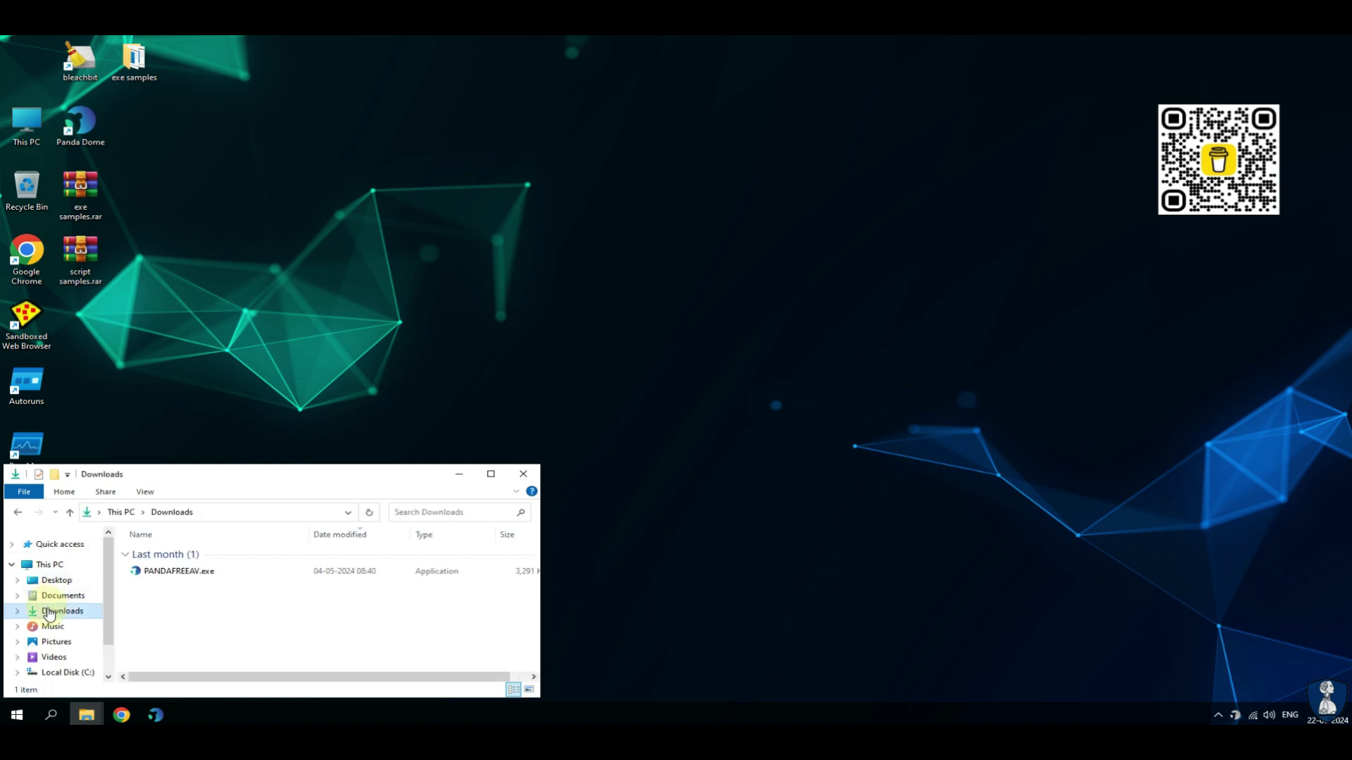
click(62, 600)
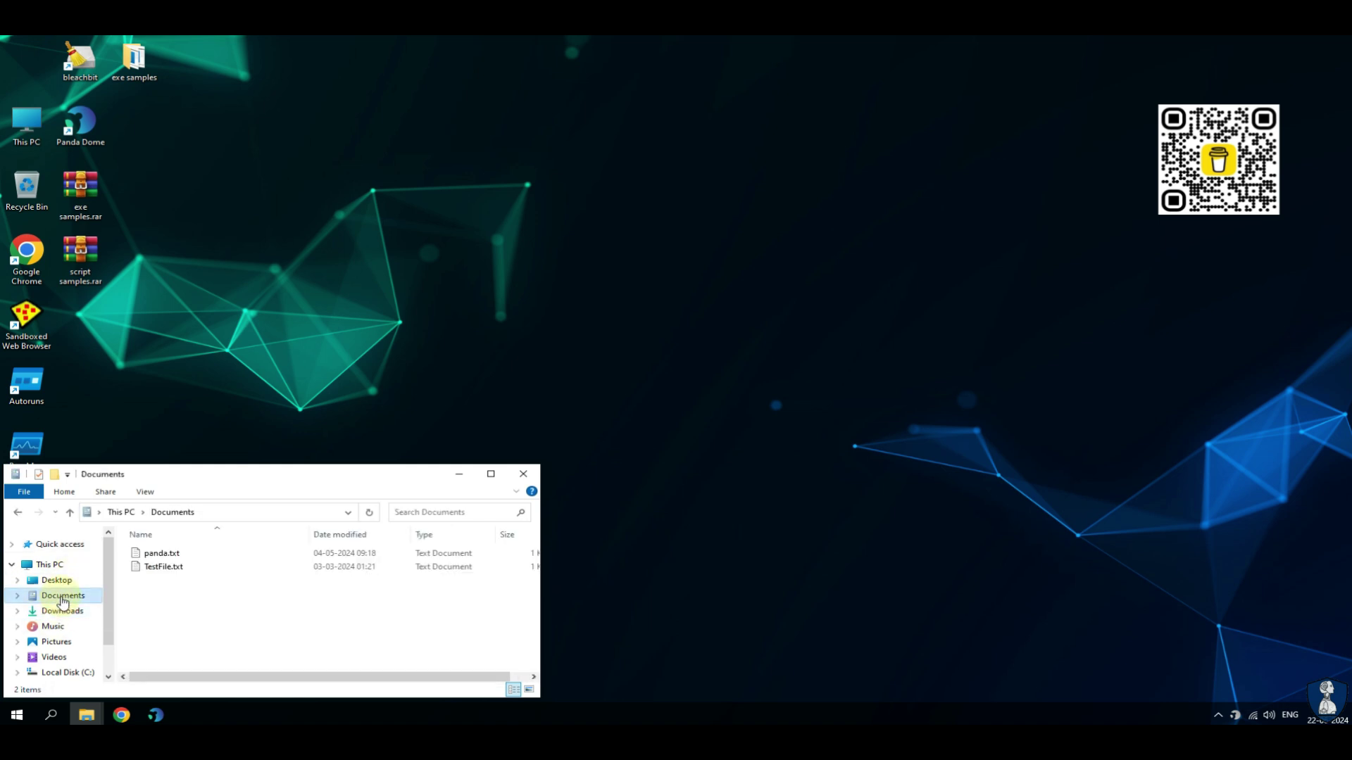
click(459, 473)
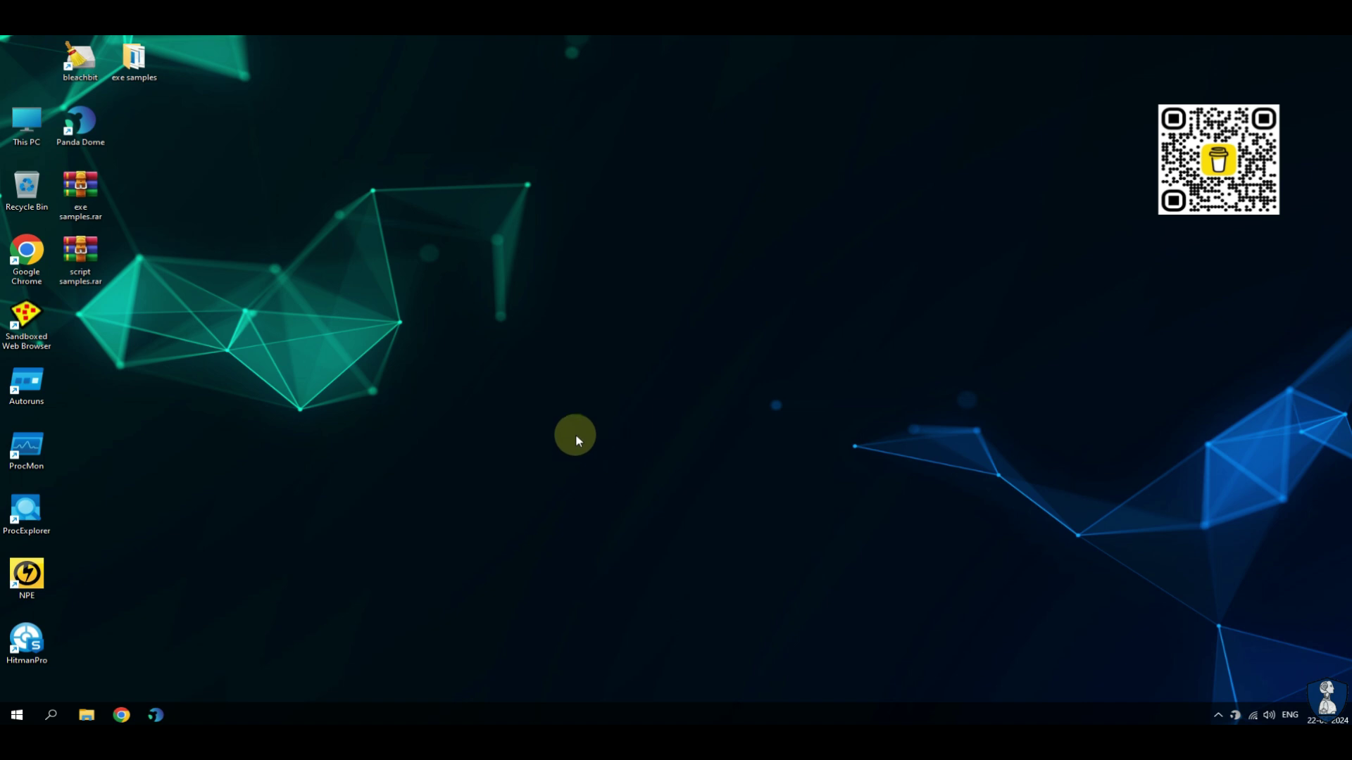
click(25, 388)
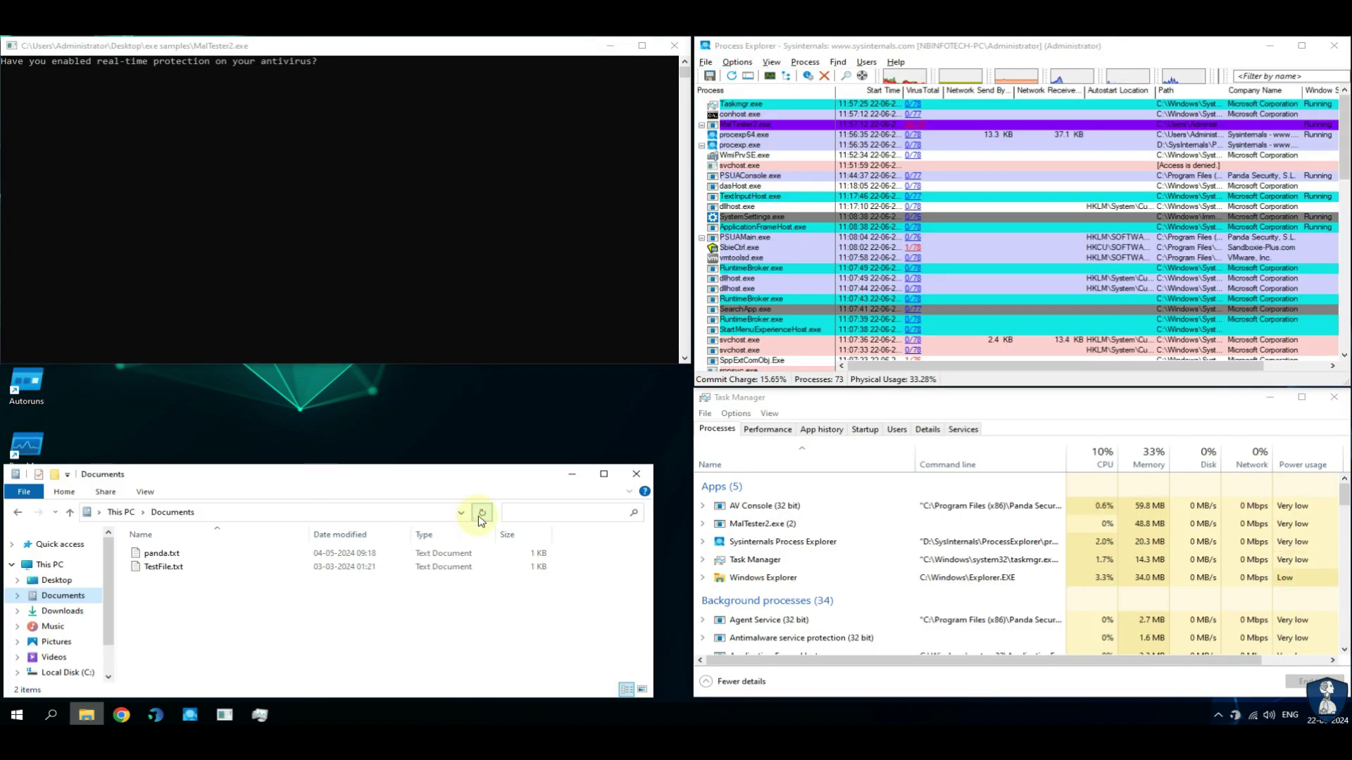
Step: Bring the MalTester console, Process Explorer and Task Manager forward, then restore Panda Dome
click(398, 54)
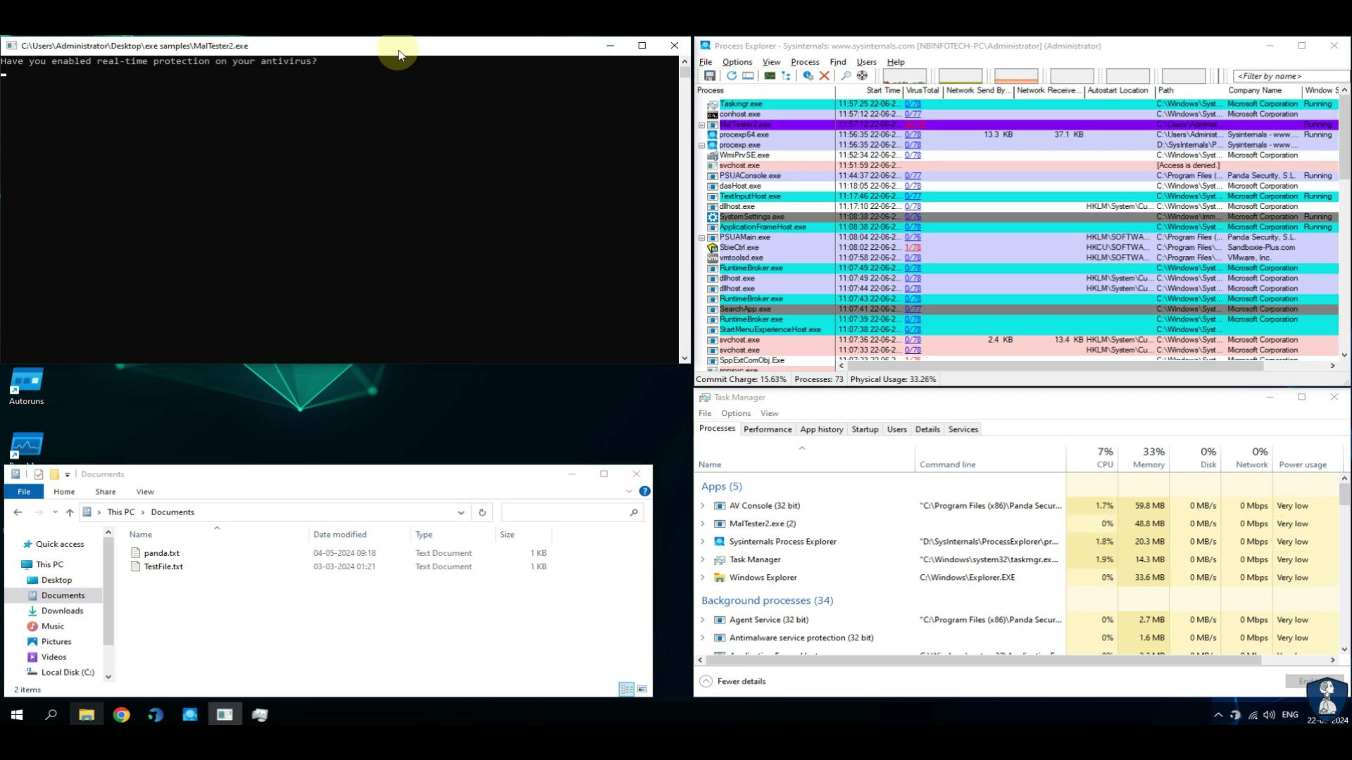
click(987, 51)
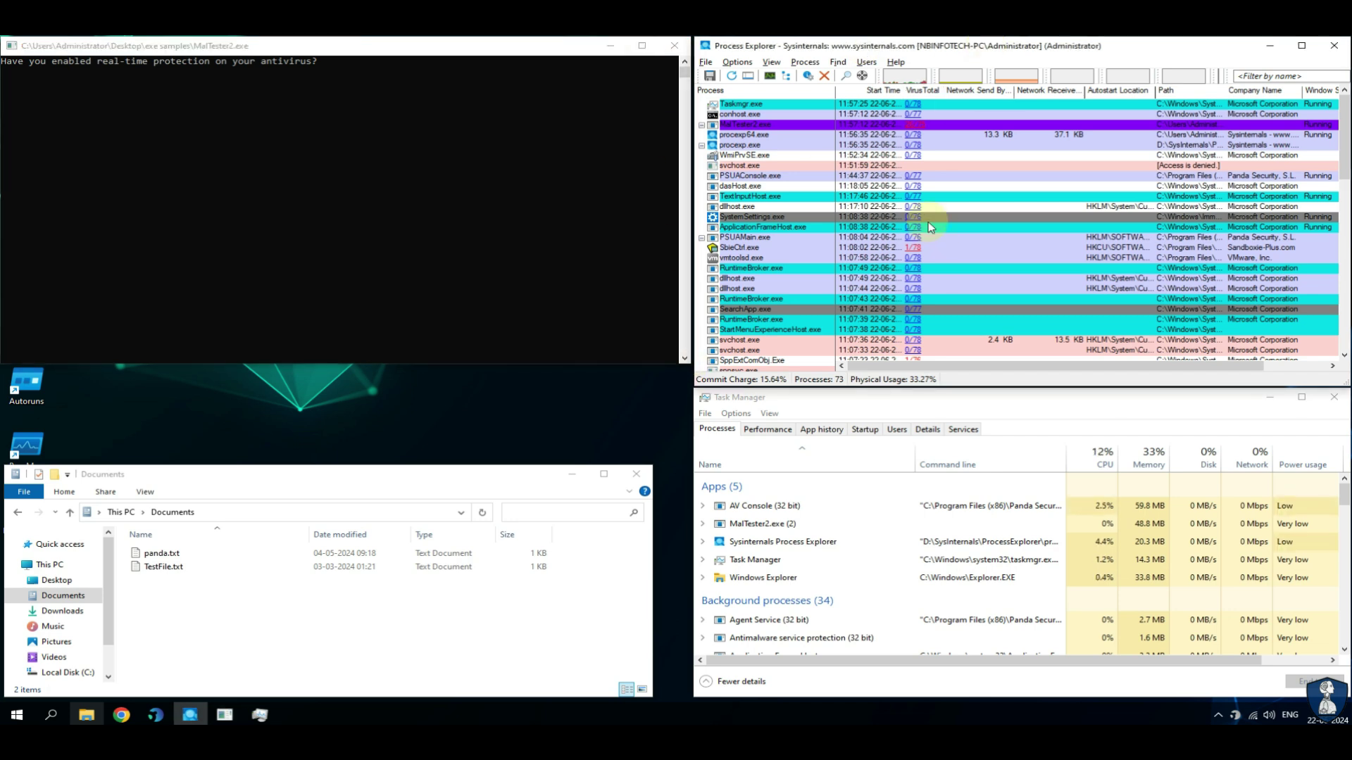
click(995, 396)
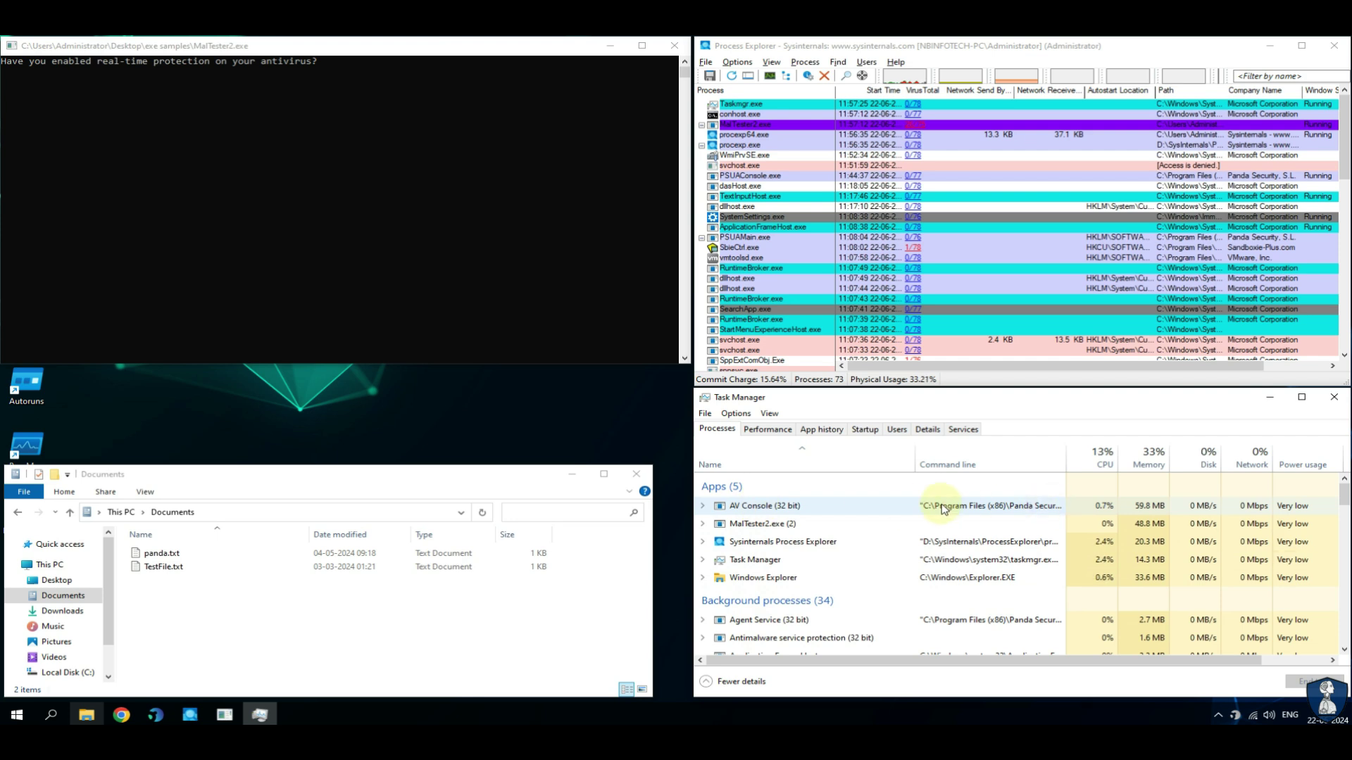
click(155, 714)
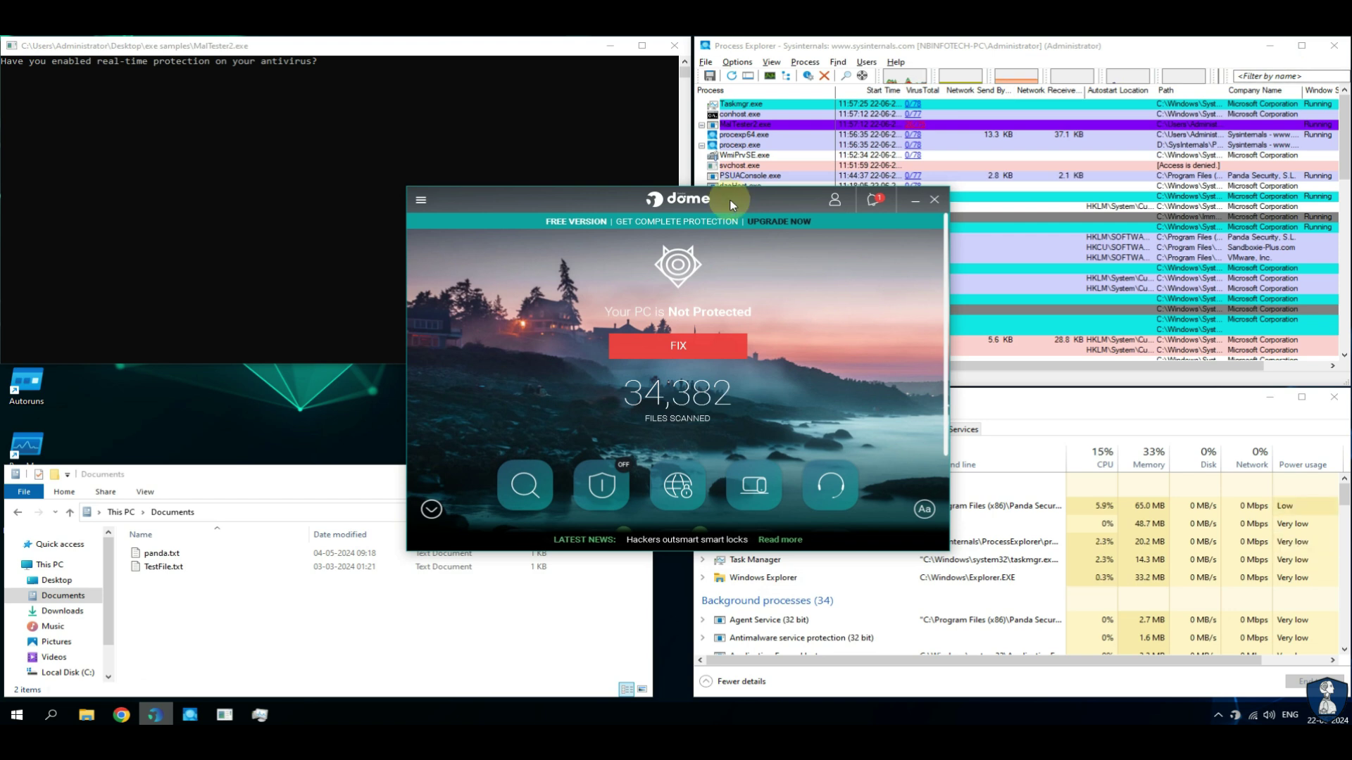
Step: Re-enable antivirus protection through the FIX prompt and return to the dashboard
click(677, 346)
click(890, 316)
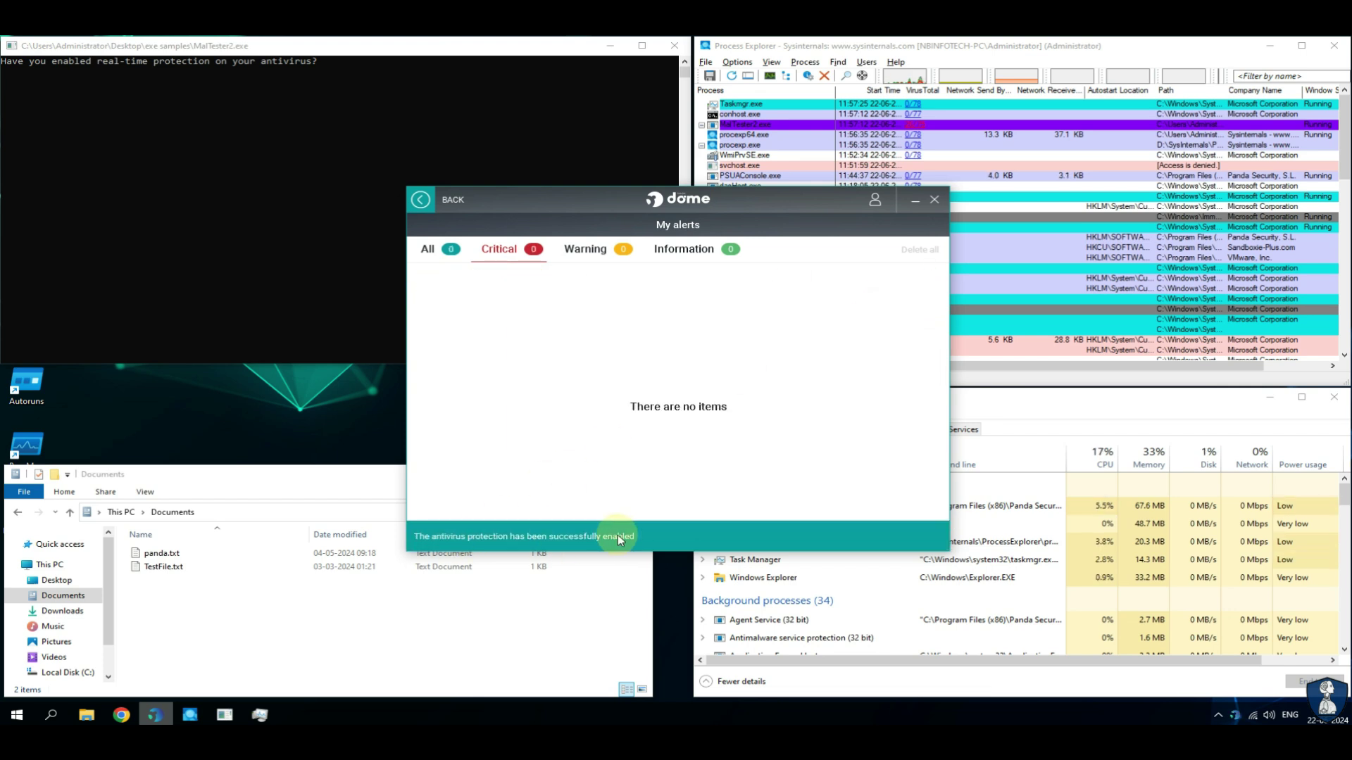
click(420, 199)
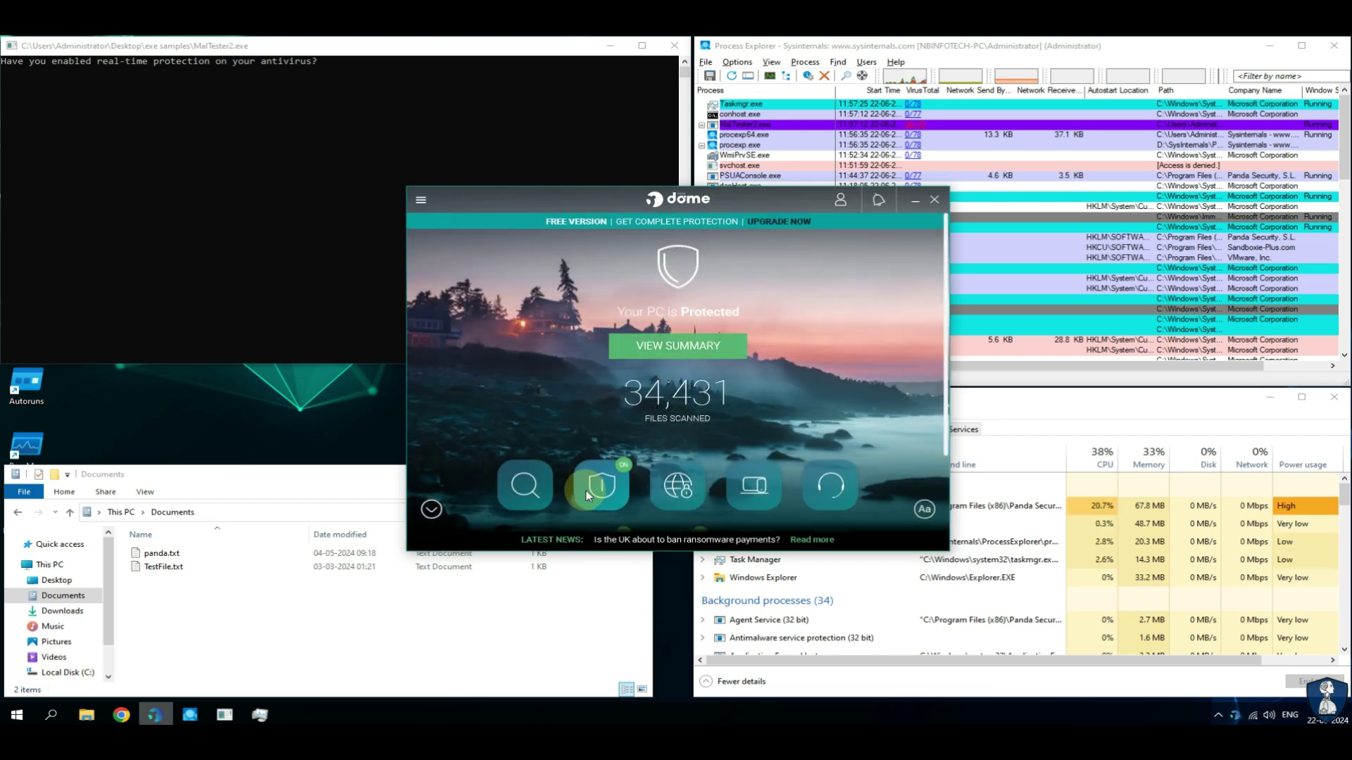
Step: Set the antivirus cloud-result wait to 10 seconds, then close Panda Dome
click(600, 485)
click(934, 226)
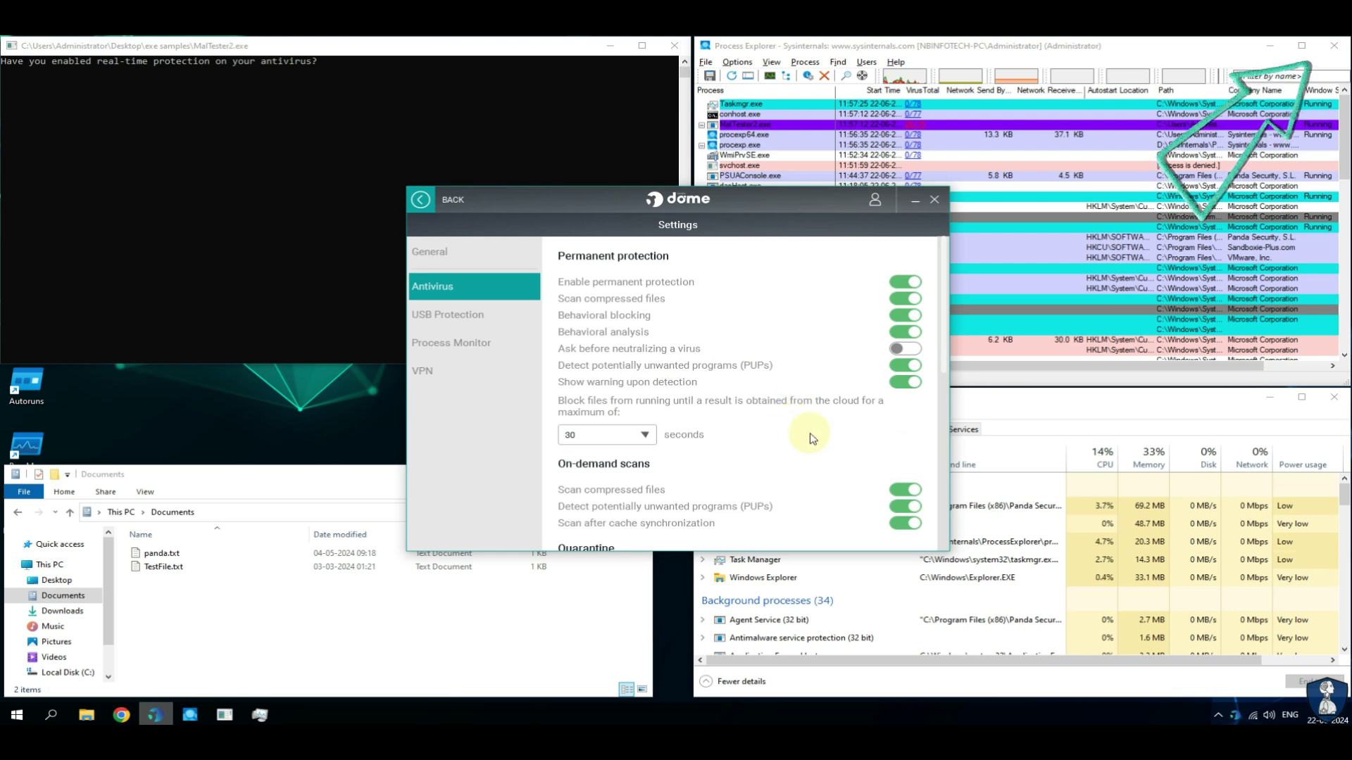
click(589, 438)
click(582, 456)
click(419, 202)
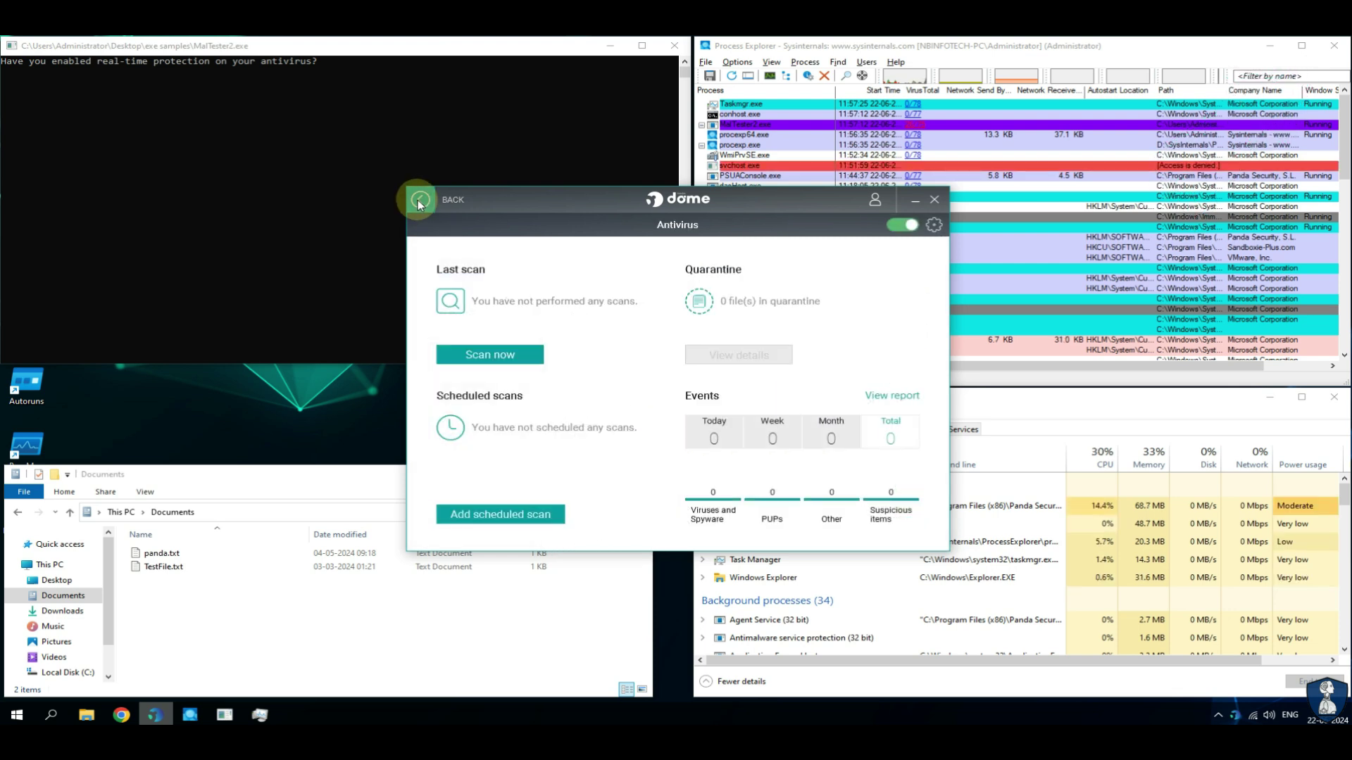
click(419, 201)
click(935, 201)
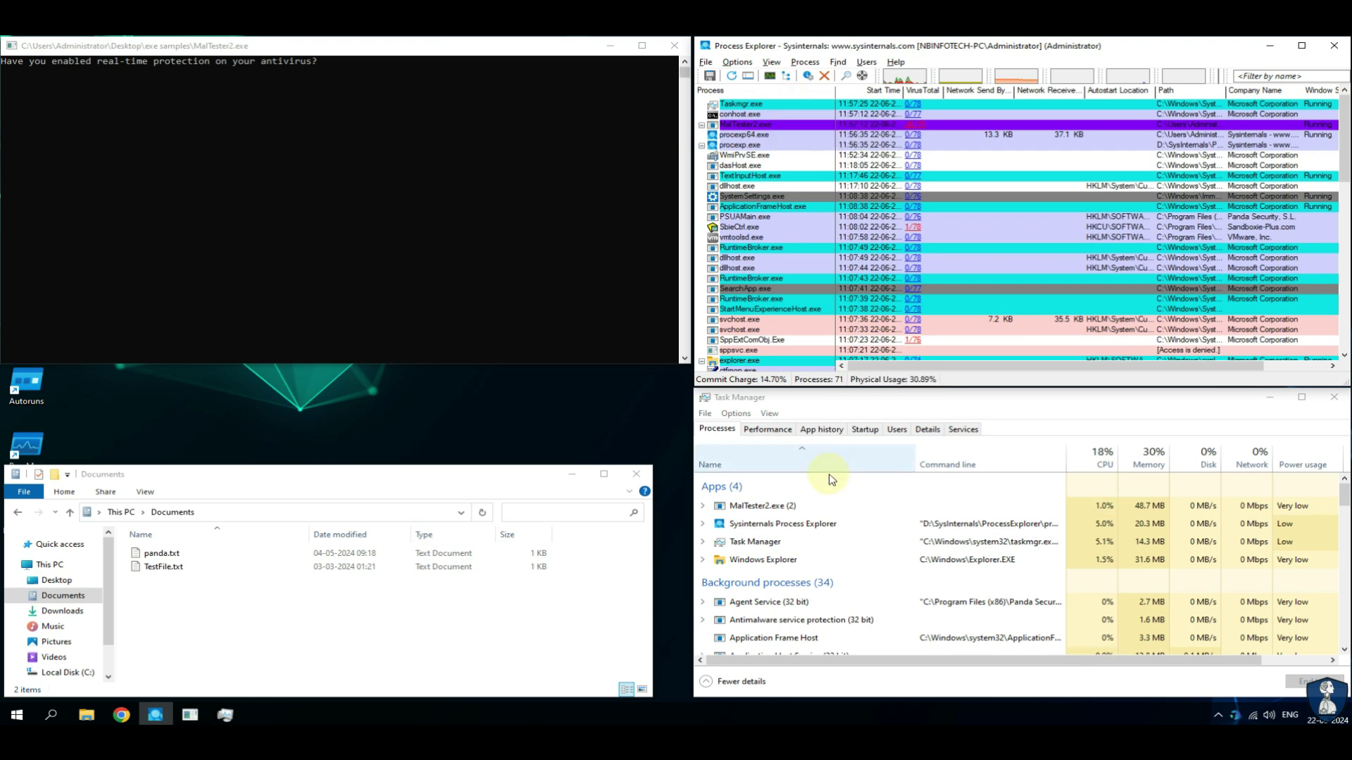
Step: Answer y to the real-time protection question to start the MalTester2 test
click(304, 481)
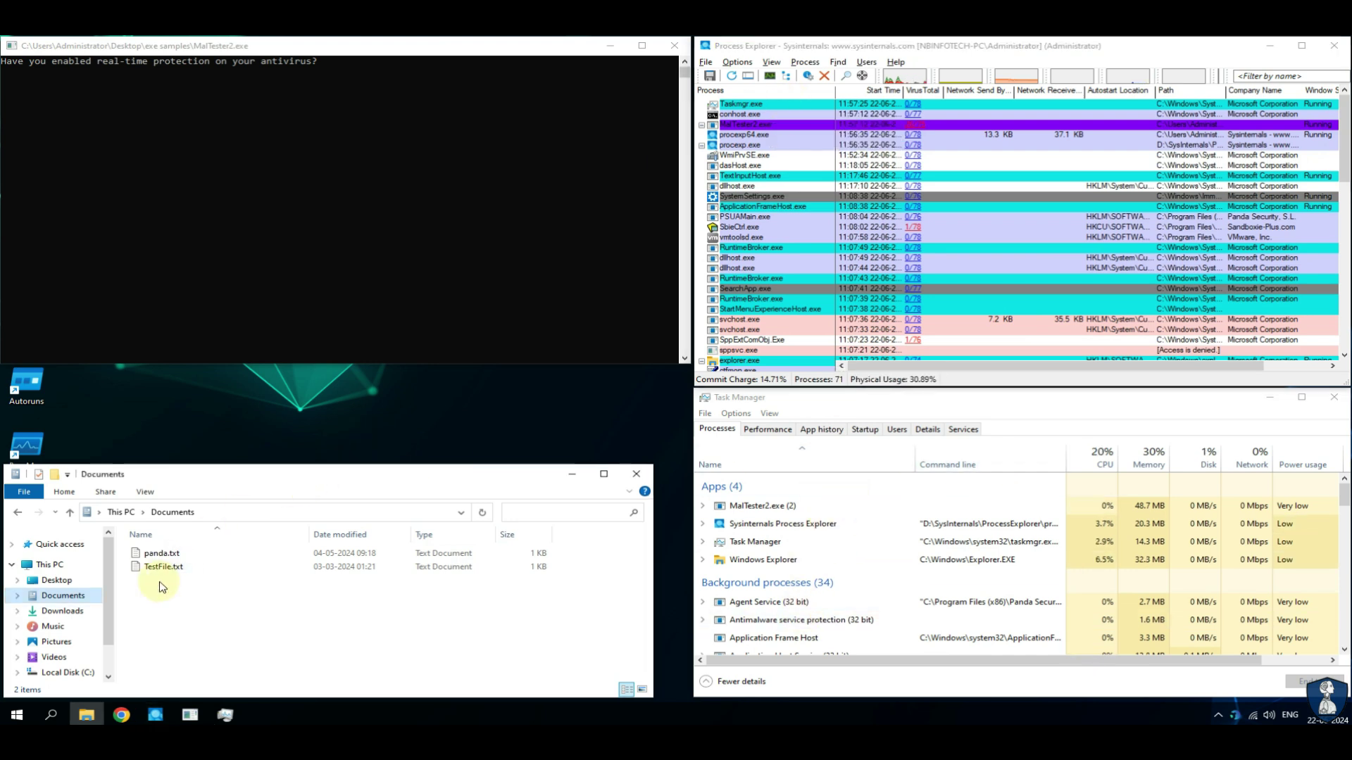
click(319, 53)
text(y)
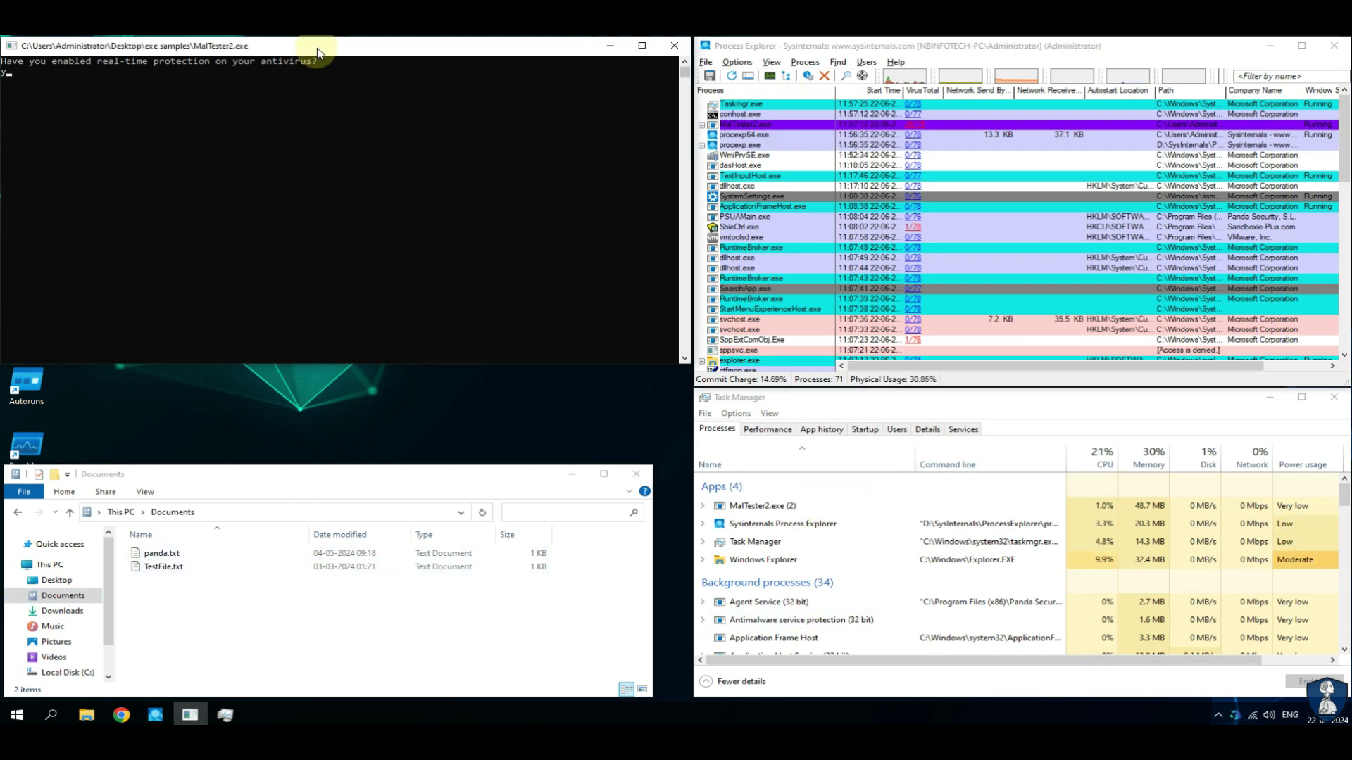
key(Return)
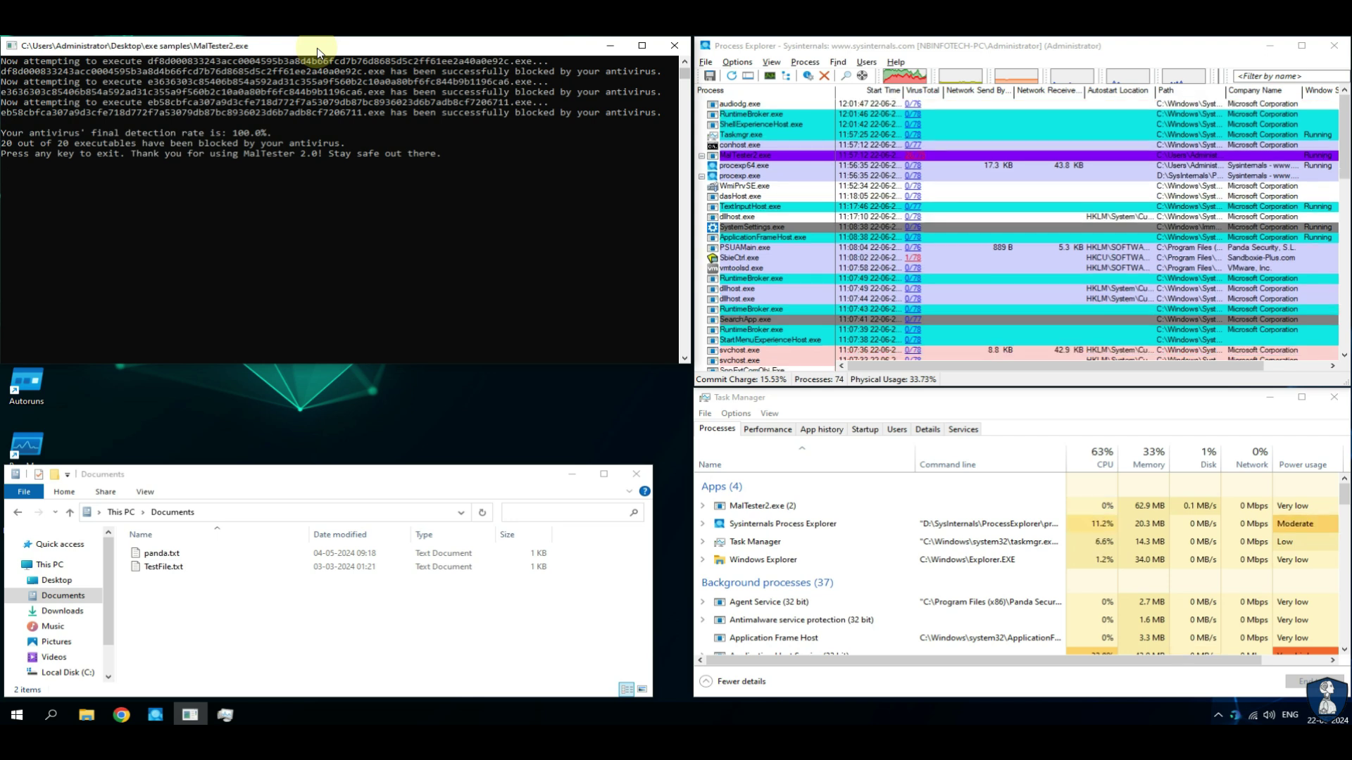
Step: Highlight the 20 of 20 blocked and 100.0% detection results, then exit the console
drag(3, 144, 342, 145)
drag(209, 132, 265, 132)
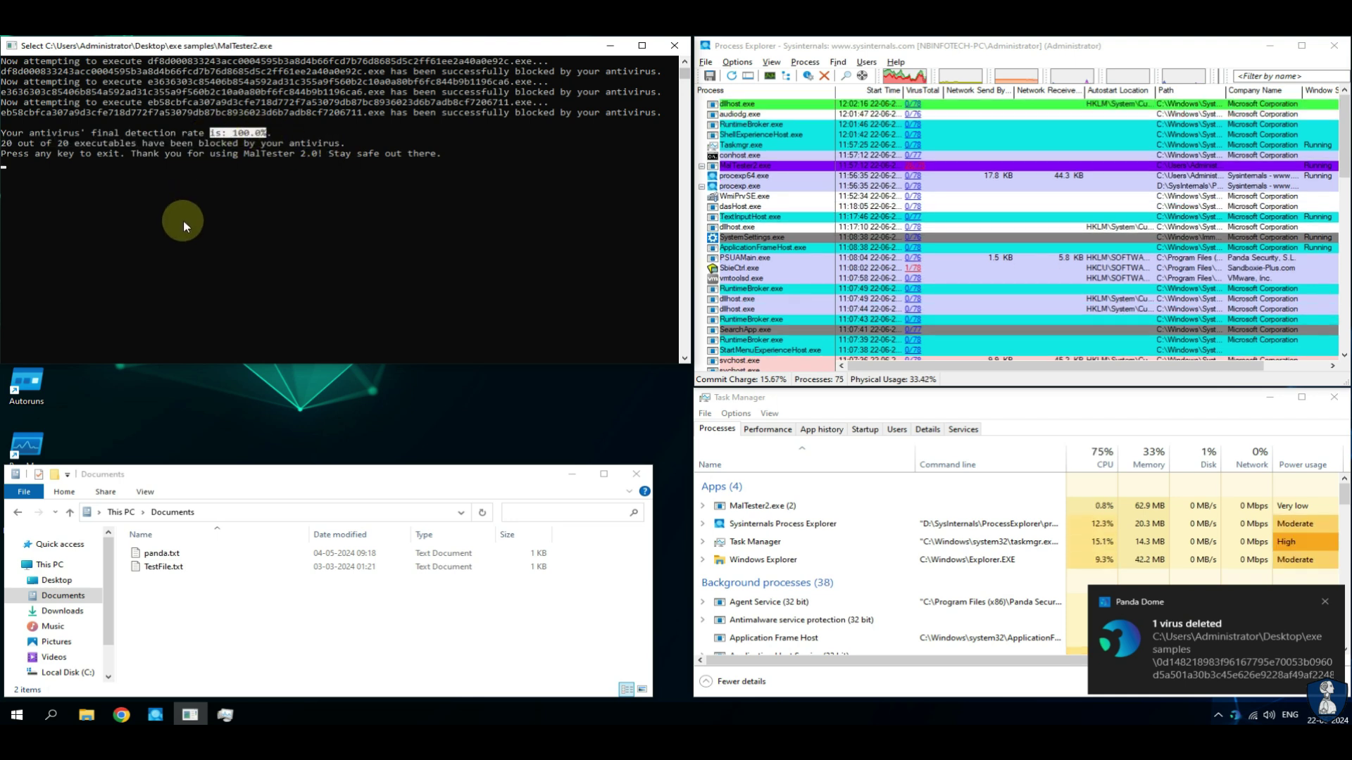
key(Return)
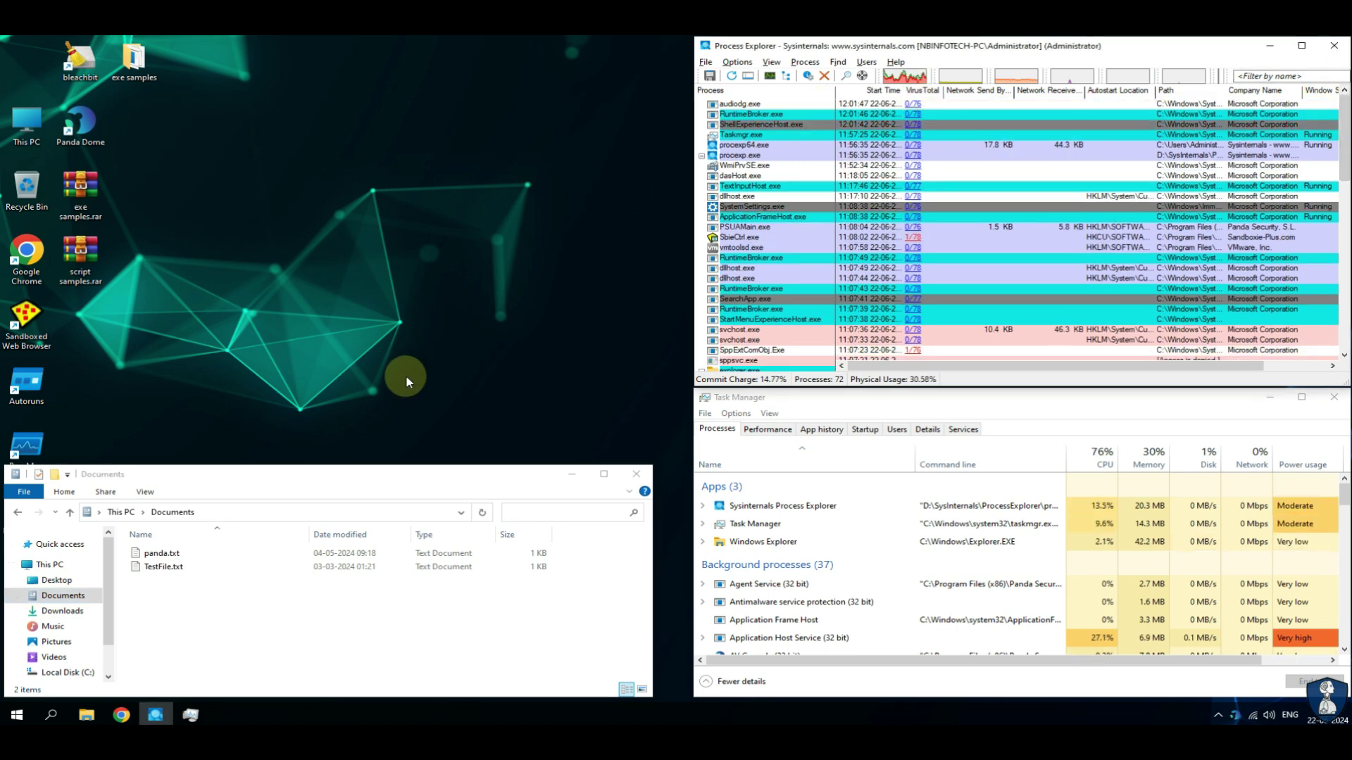
Step: Review the exe samples folder's files, including MalTester2-log.txt, then close the folder
click(136, 63)
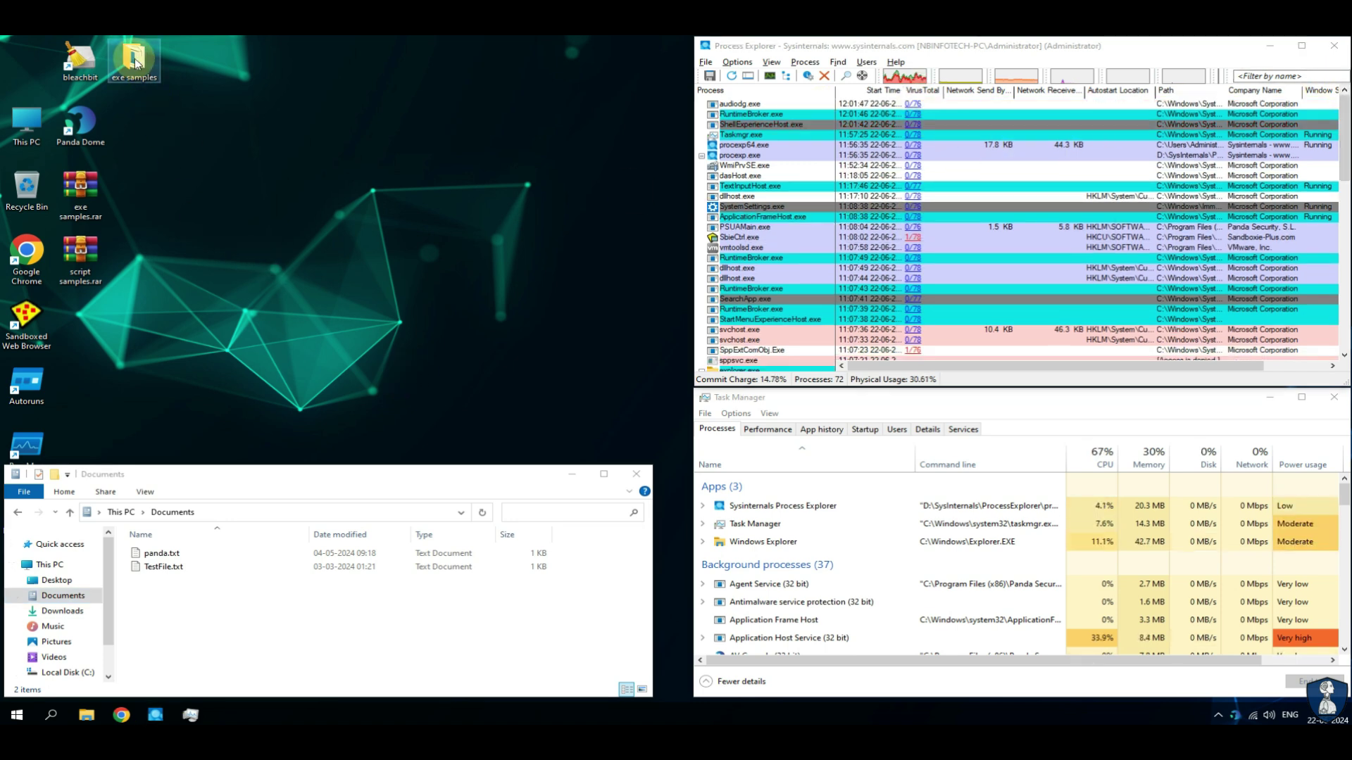
double_click(135, 64)
drag(325, 272, 313, 392)
scroll(310, 266, down, 1)
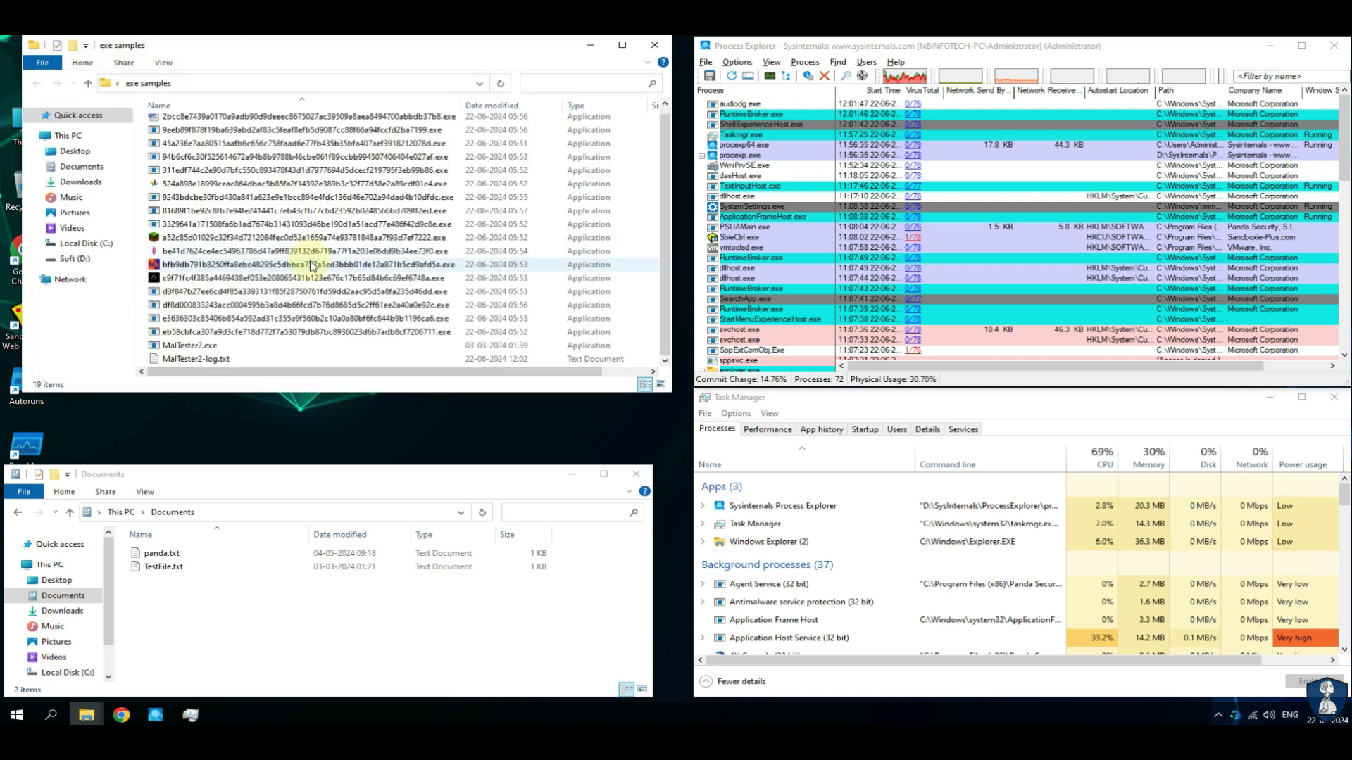
click(241, 358)
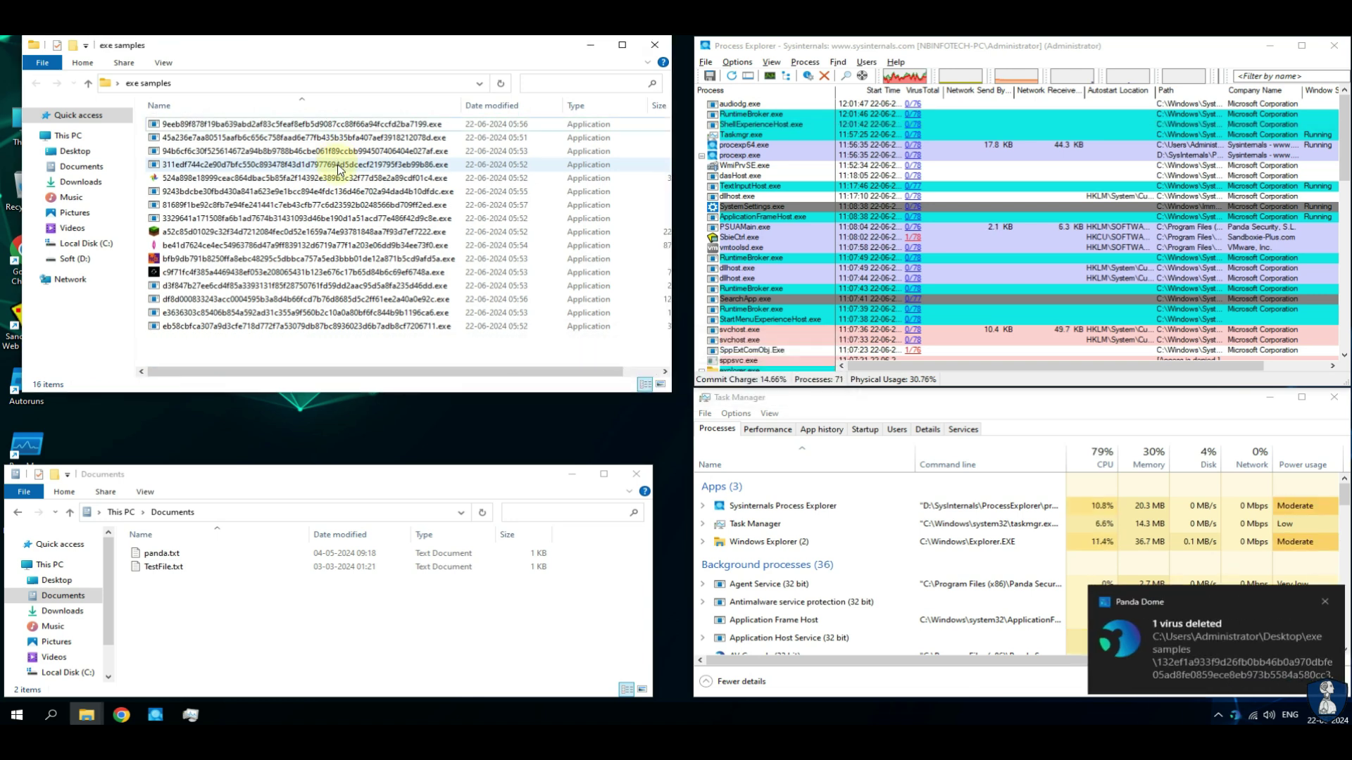
click(655, 46)
Step: Bring up Panda Dome from the tray and extract script samples.rar in place
click(99, 250)
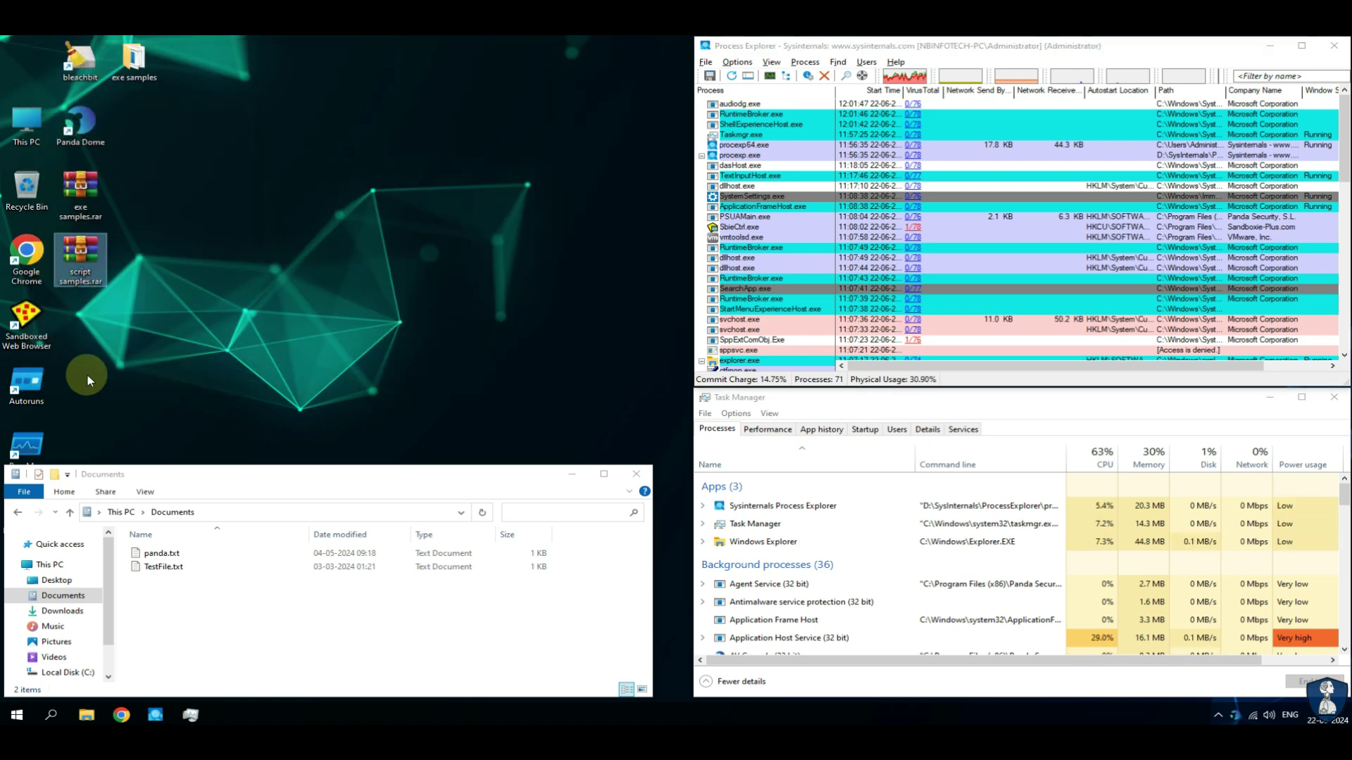
right_click(1237, 716)
click(1247, 690)
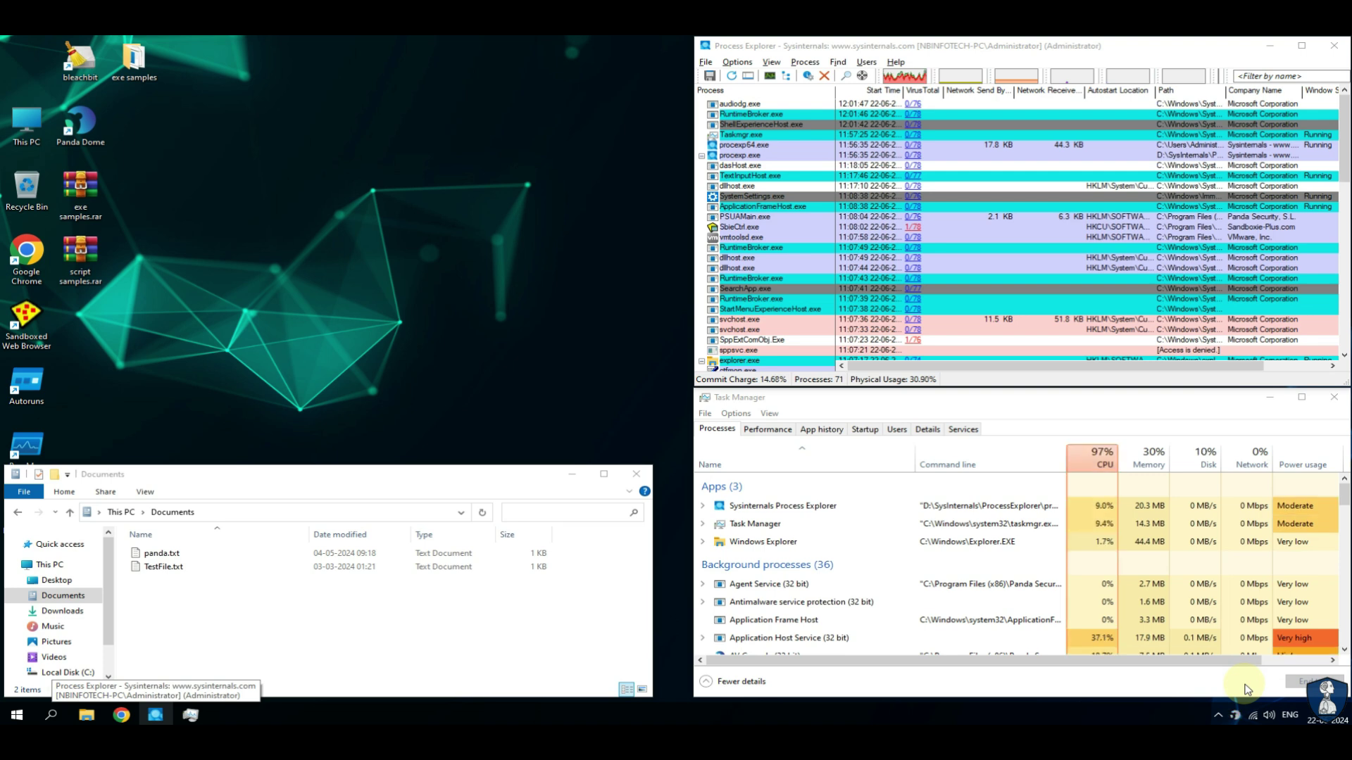
right_click(1238, 723)
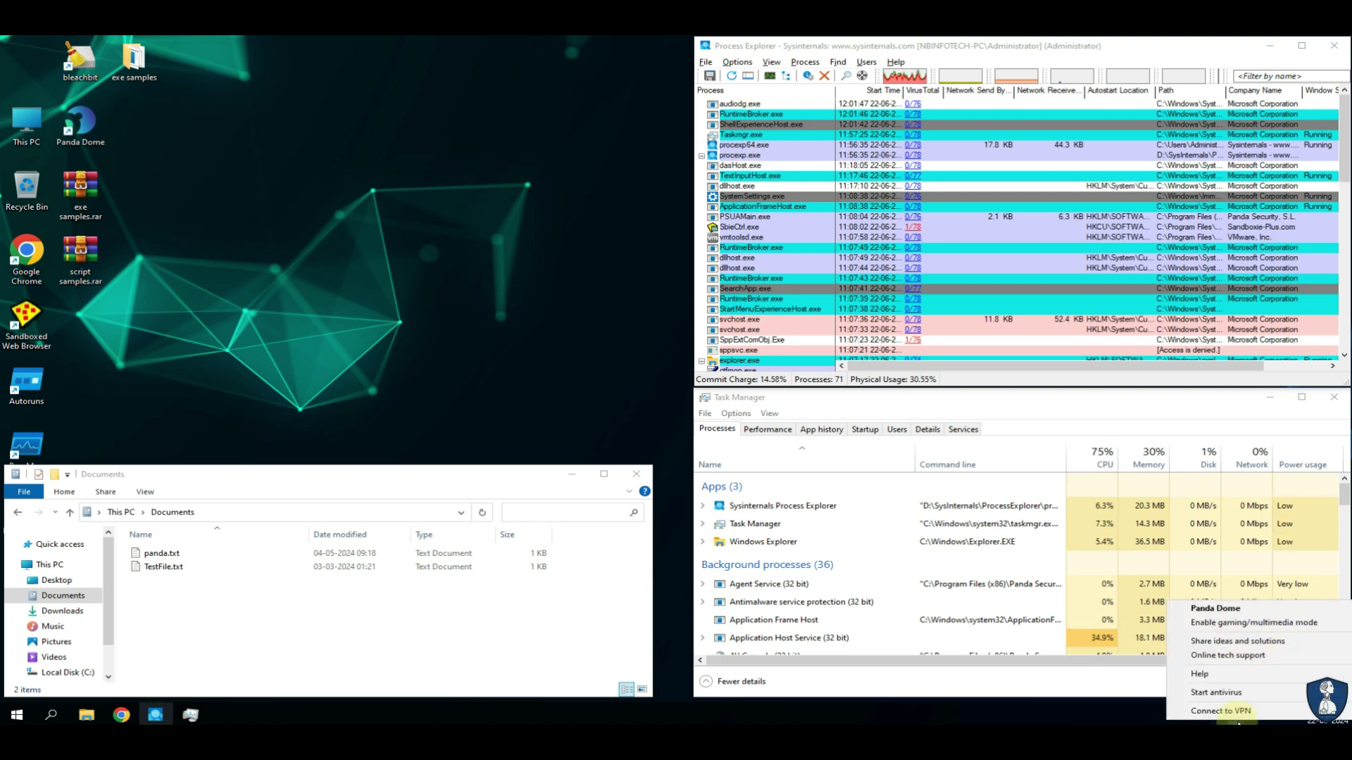
click(1229, 522)
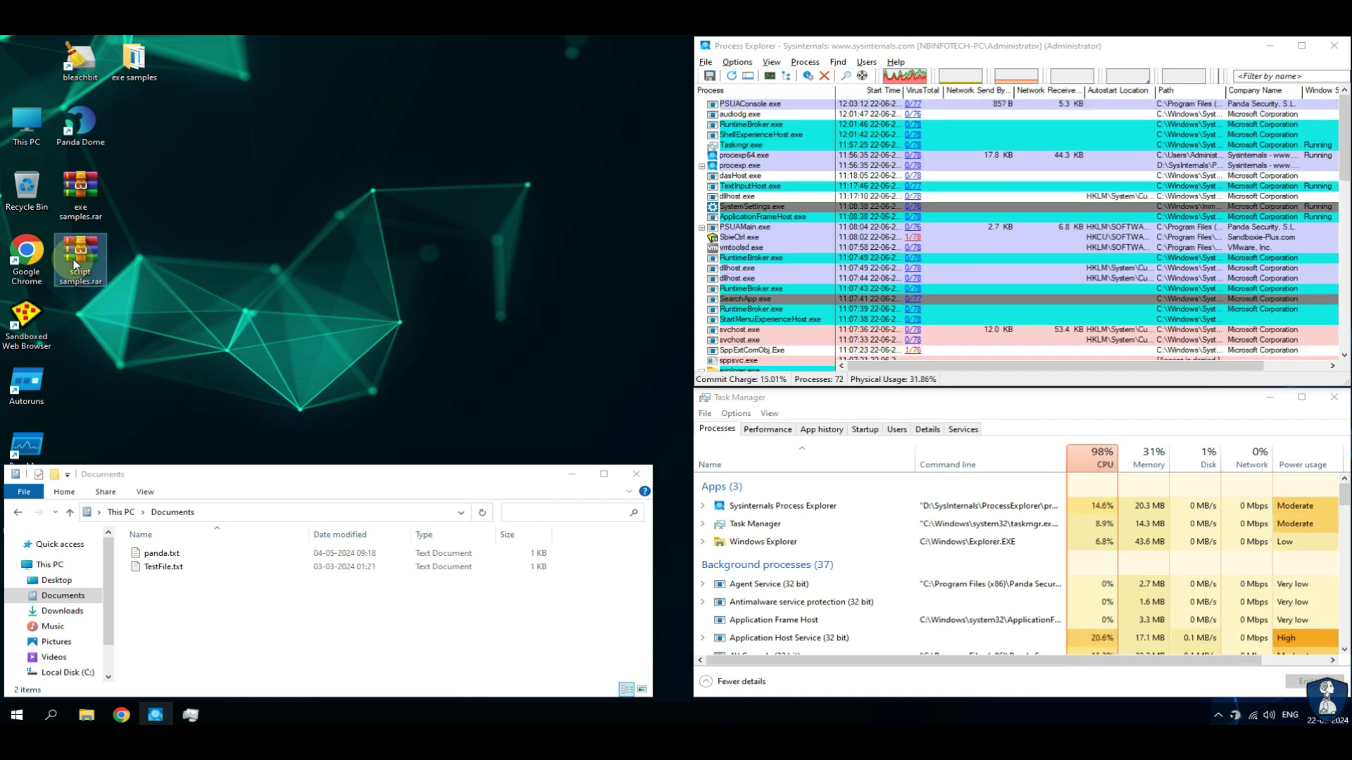
right_click(73, 259)
click(145, 340)
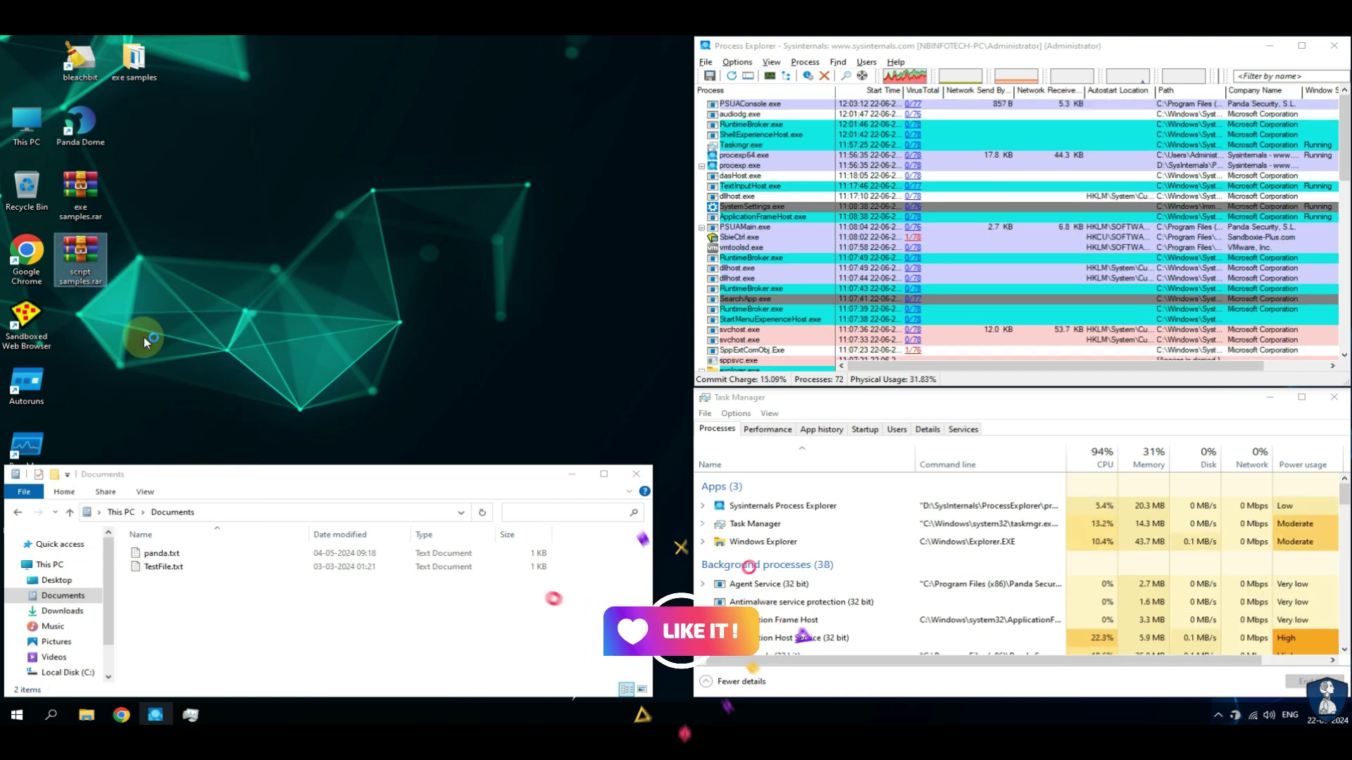
Step: Enter the archive password to unpack script samples.rar and reposition the extracted folder
text(infected)
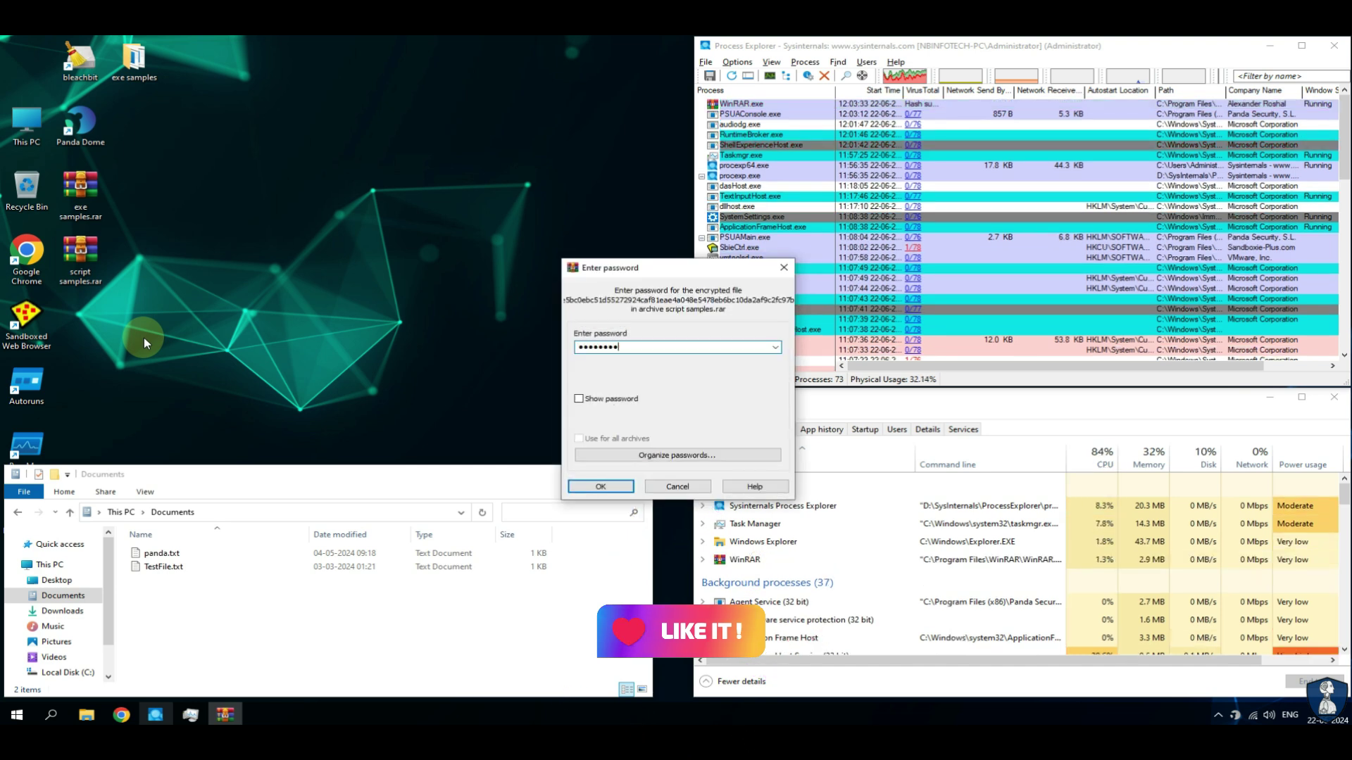
key(Return)
drag(26, 58, 125, 116)
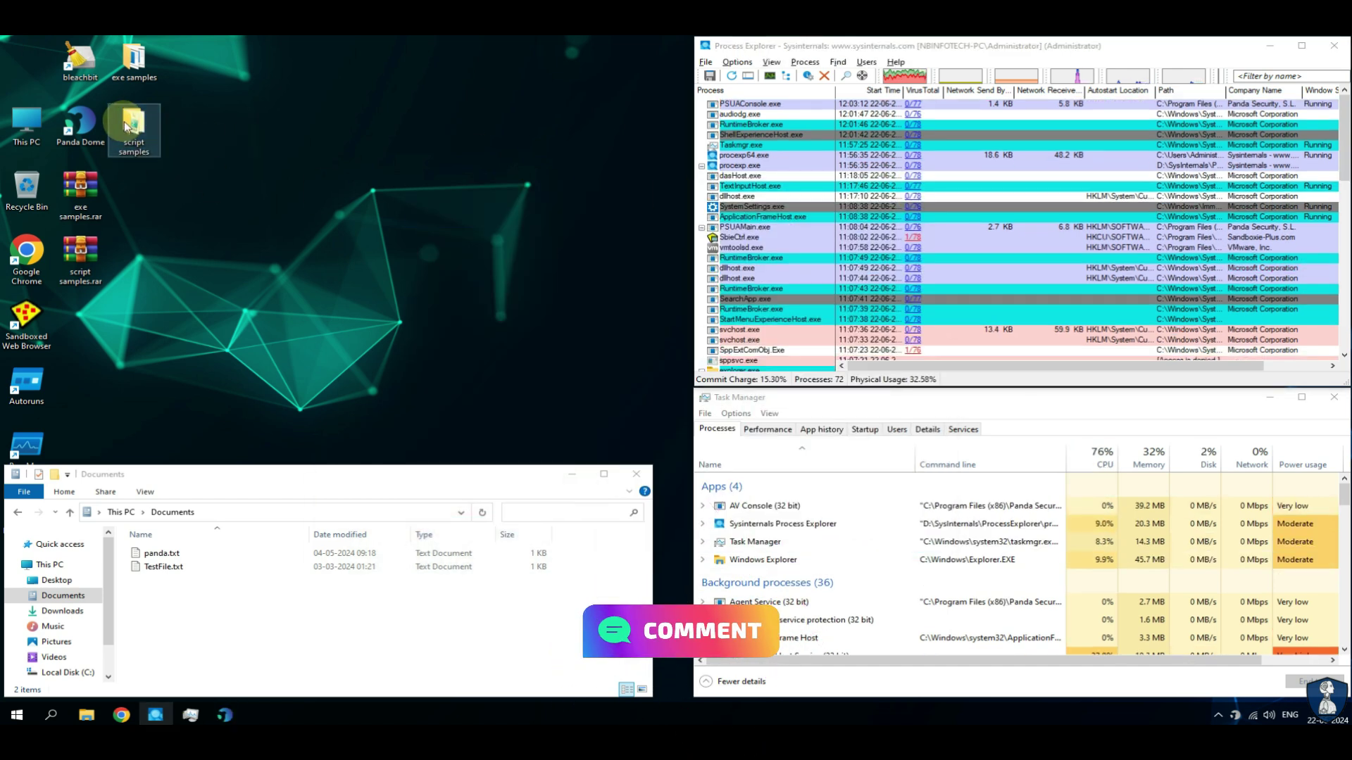
Step: Open the script samples folder, widen the Name column, and select the .msi sample
double_click(124, 121)
drag(327, 106, 493, 107)
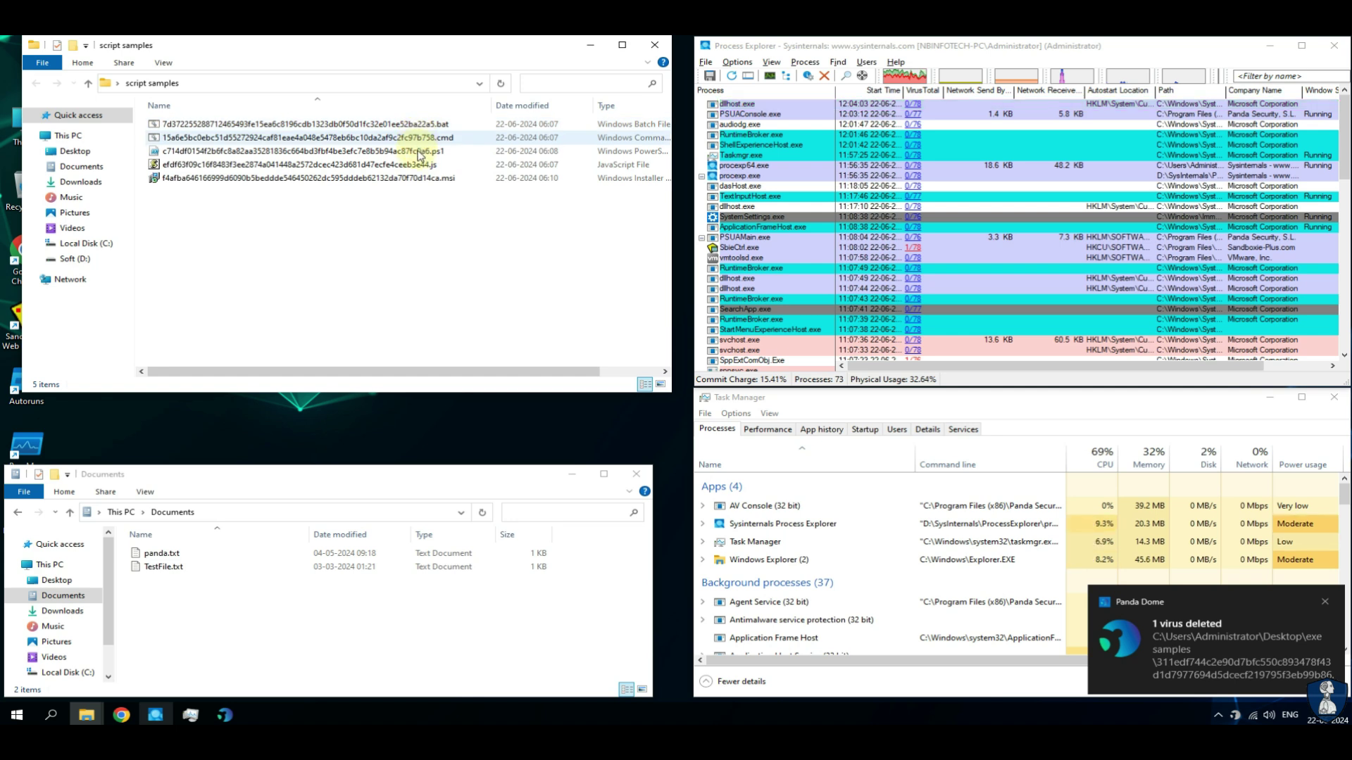
click(421, 178)
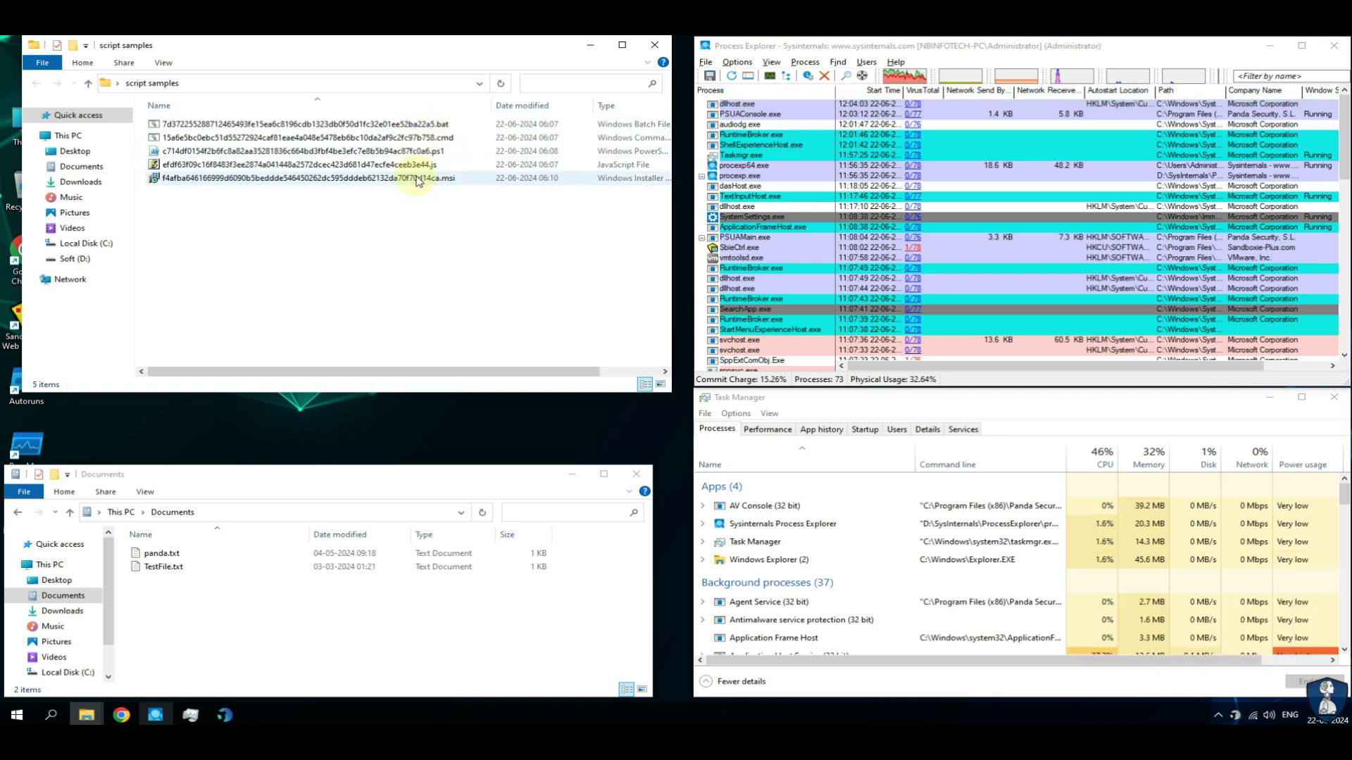
Step: Check Panda Dome's virus-deleted alerts and the antivirus summary showing 5 quarantined files, then close Dome
click(225, 714)
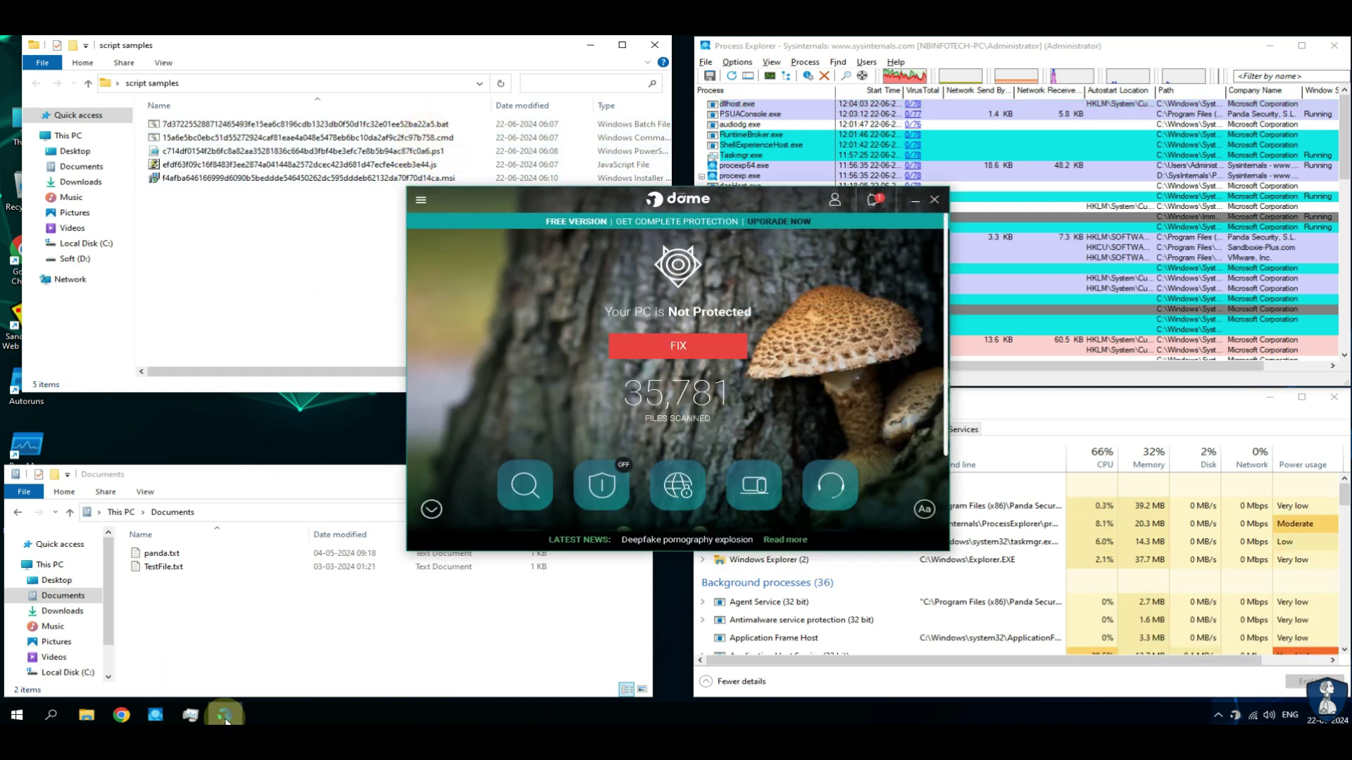
click(764, 364)
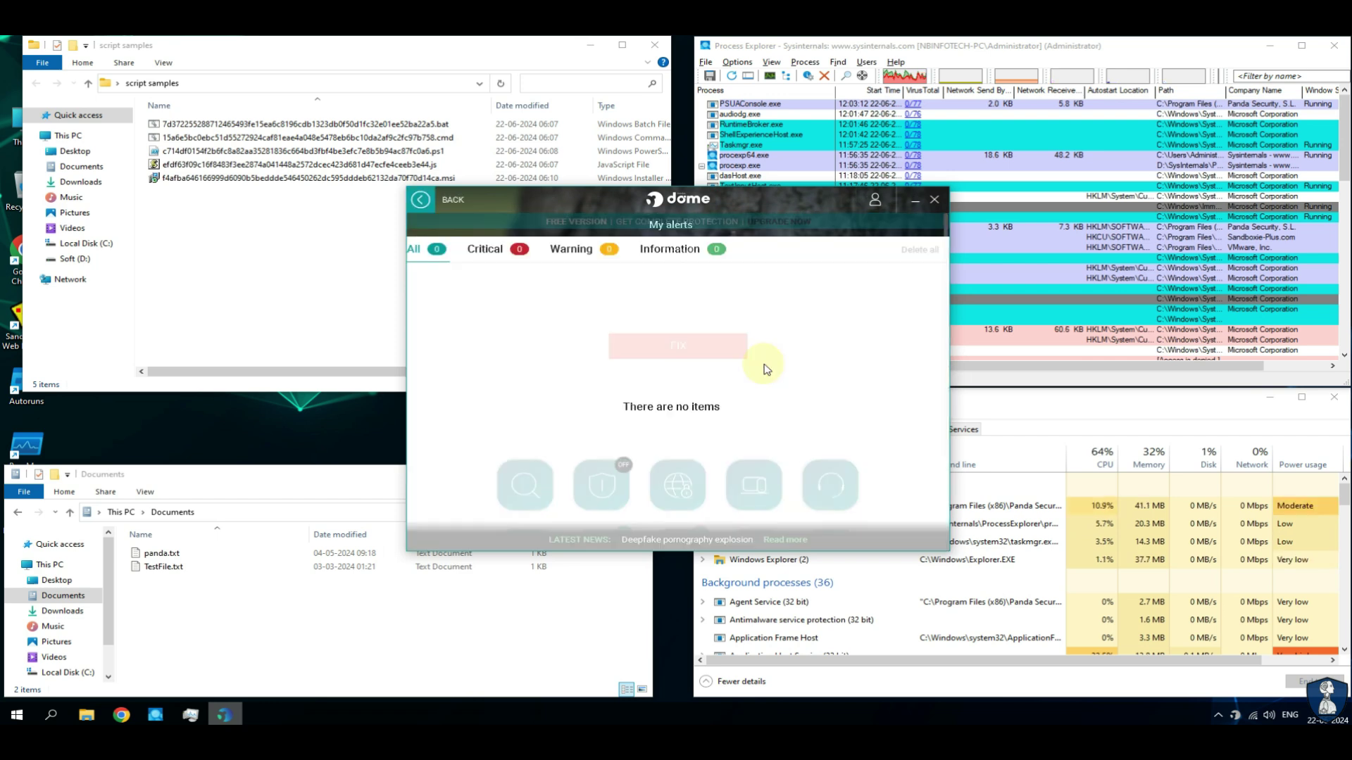
click(420, 202)
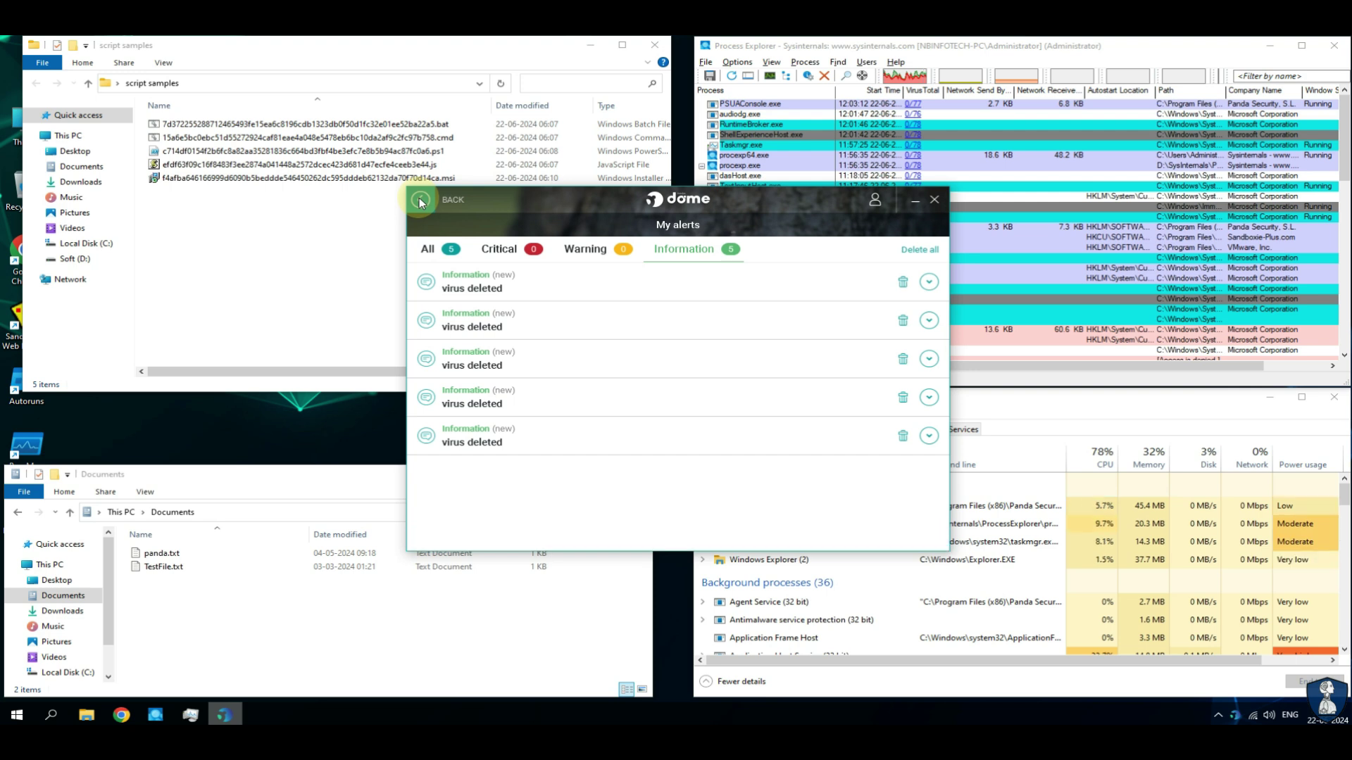
click(421, 200)
click(597, 481)
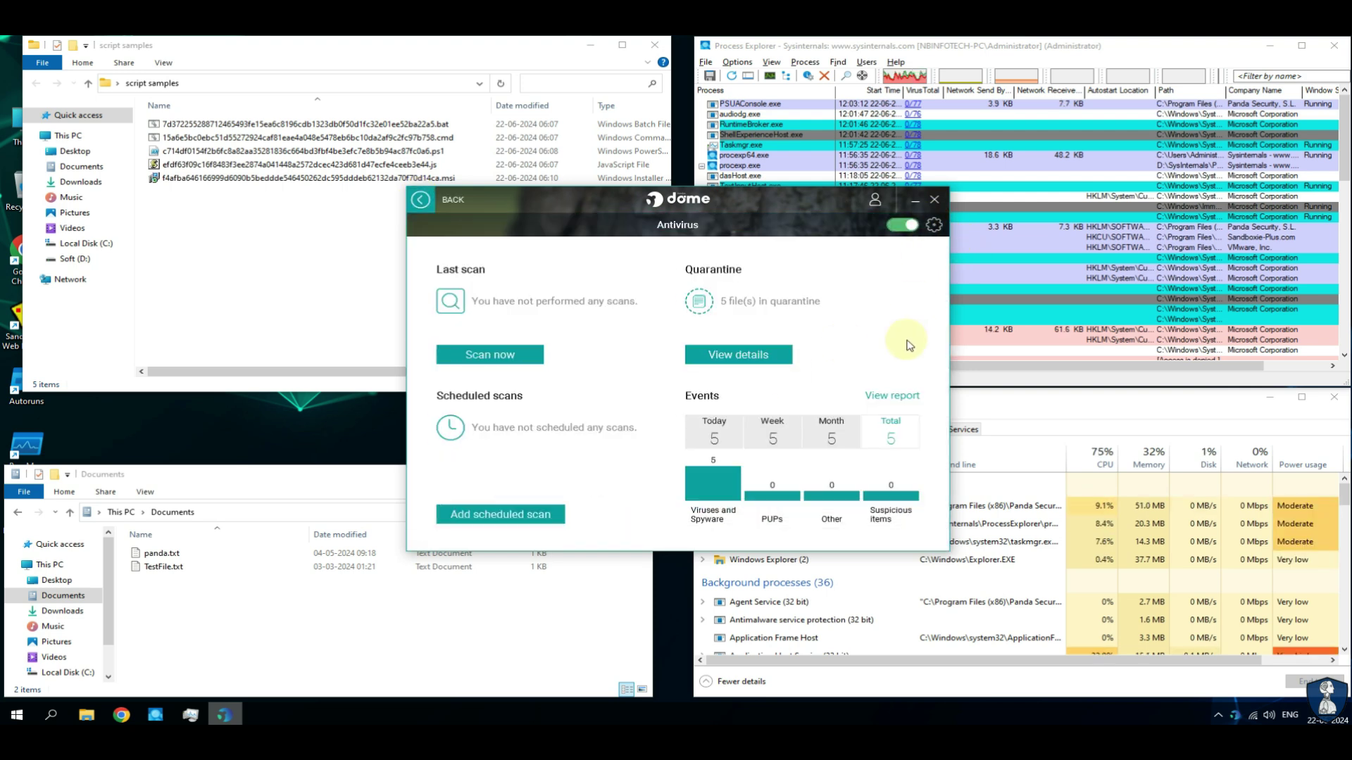
click(933, 224)
click(935, 199)
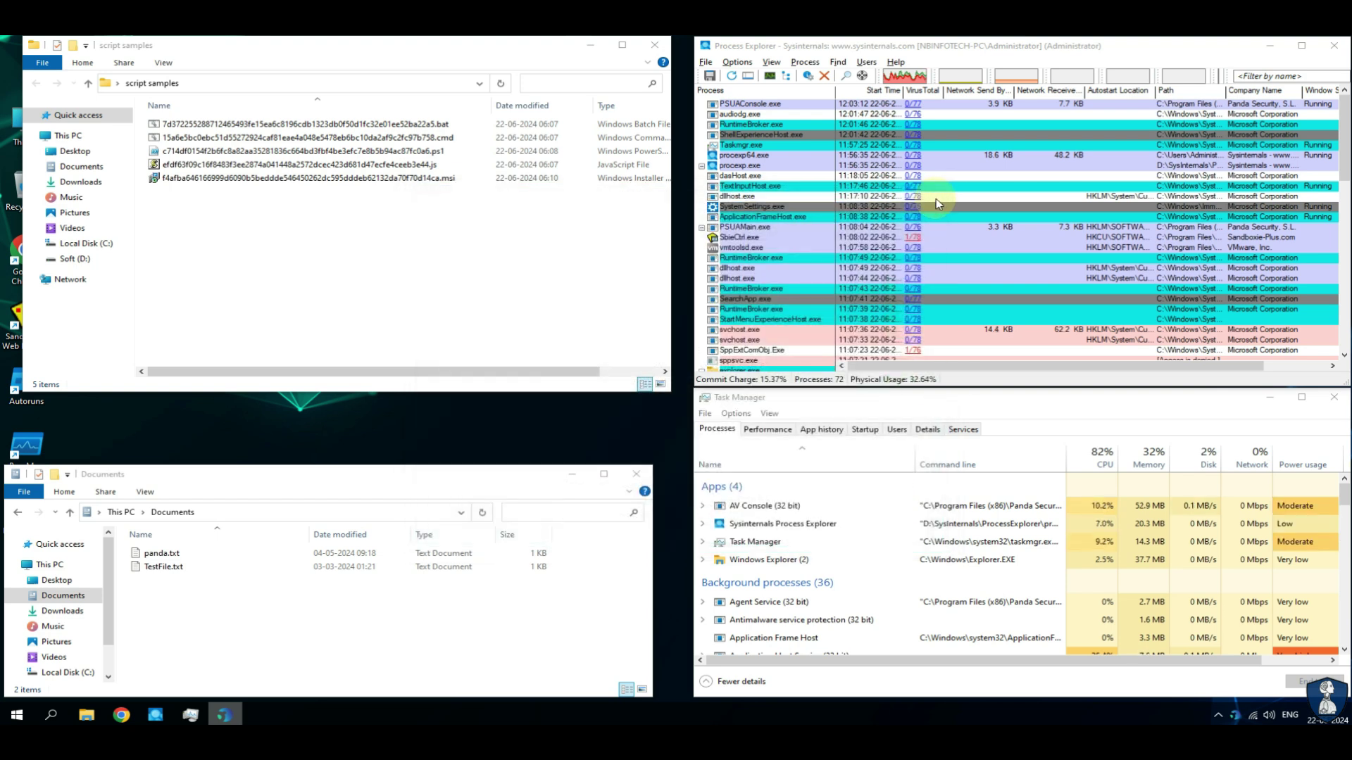
Step: Try installing the .msi sample and dismiss the access-denied error
right_click(269, 180)
click(289, 189)
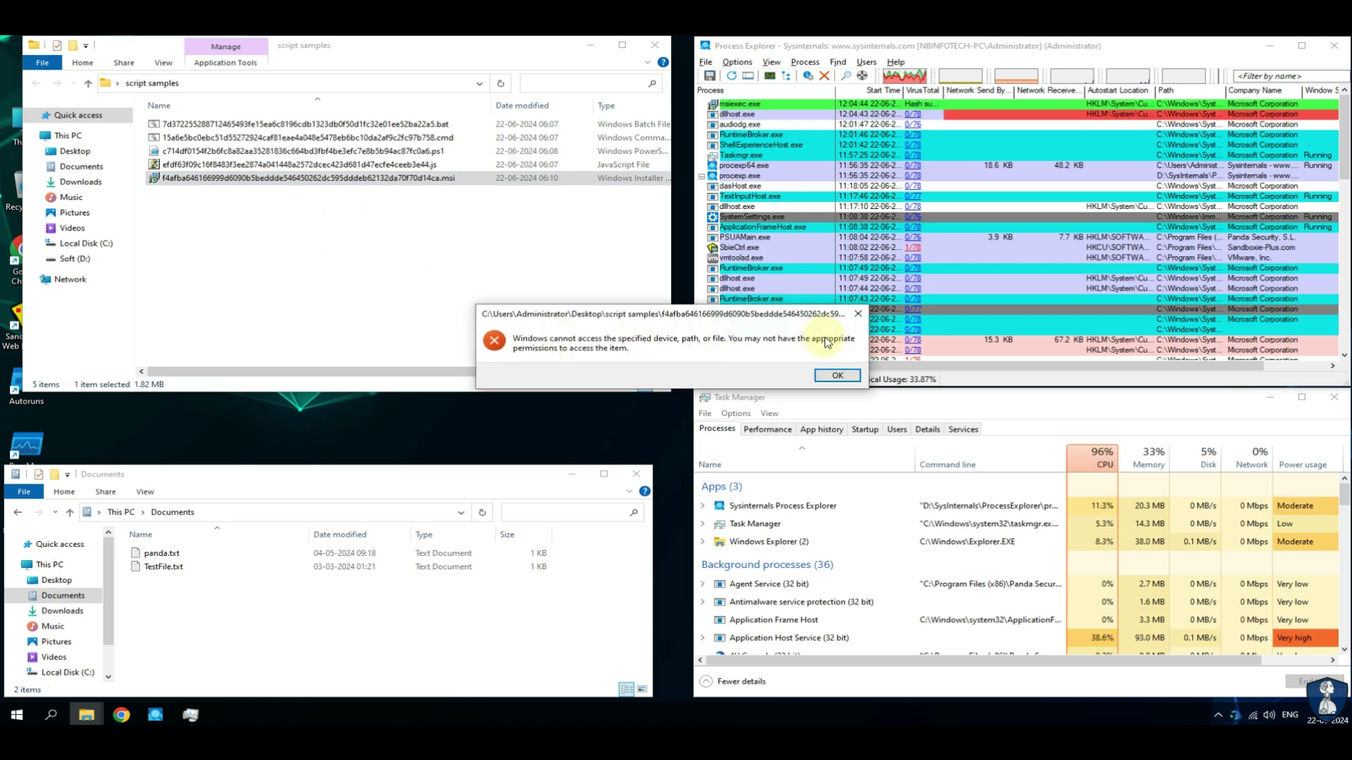
click(836, 374)
Step: Run the .js sample and dismiss the JScript compilation error
right_click(256, 164)
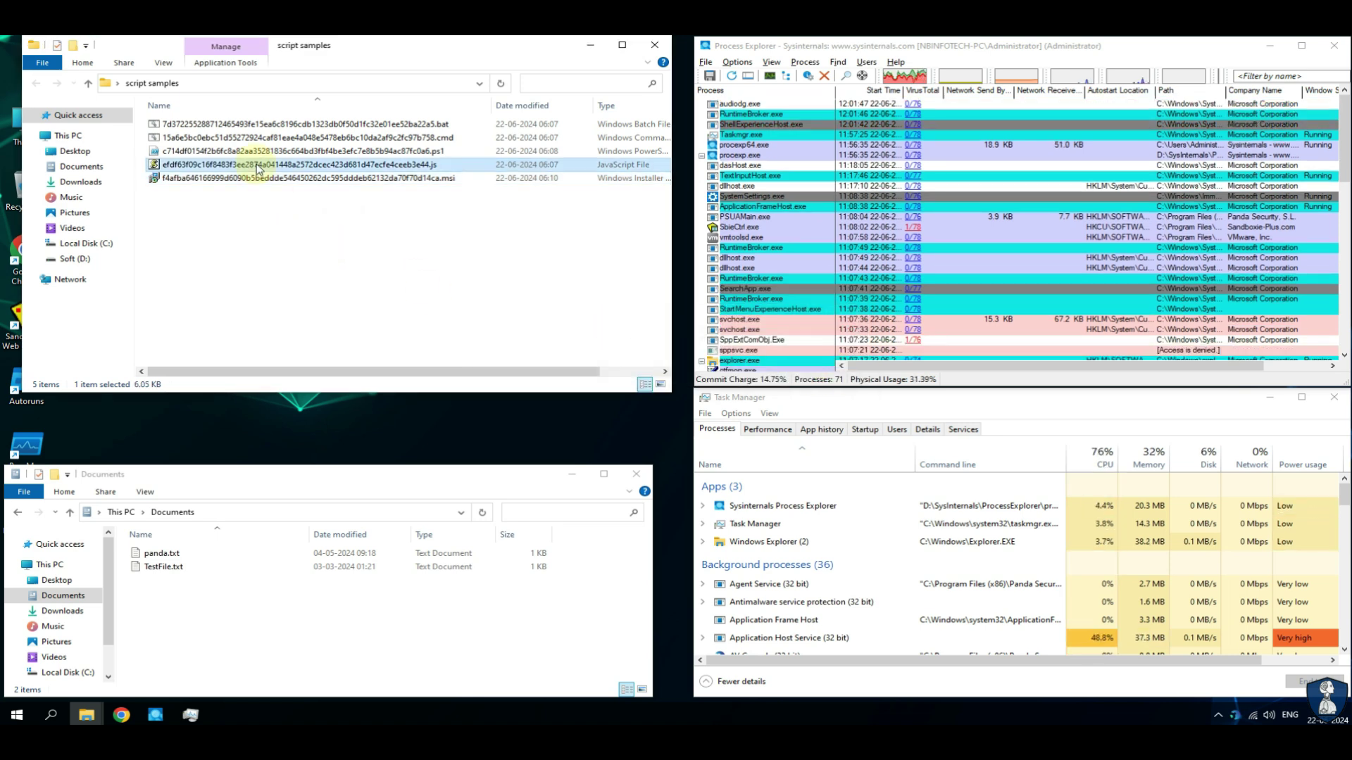
click(313, 176)
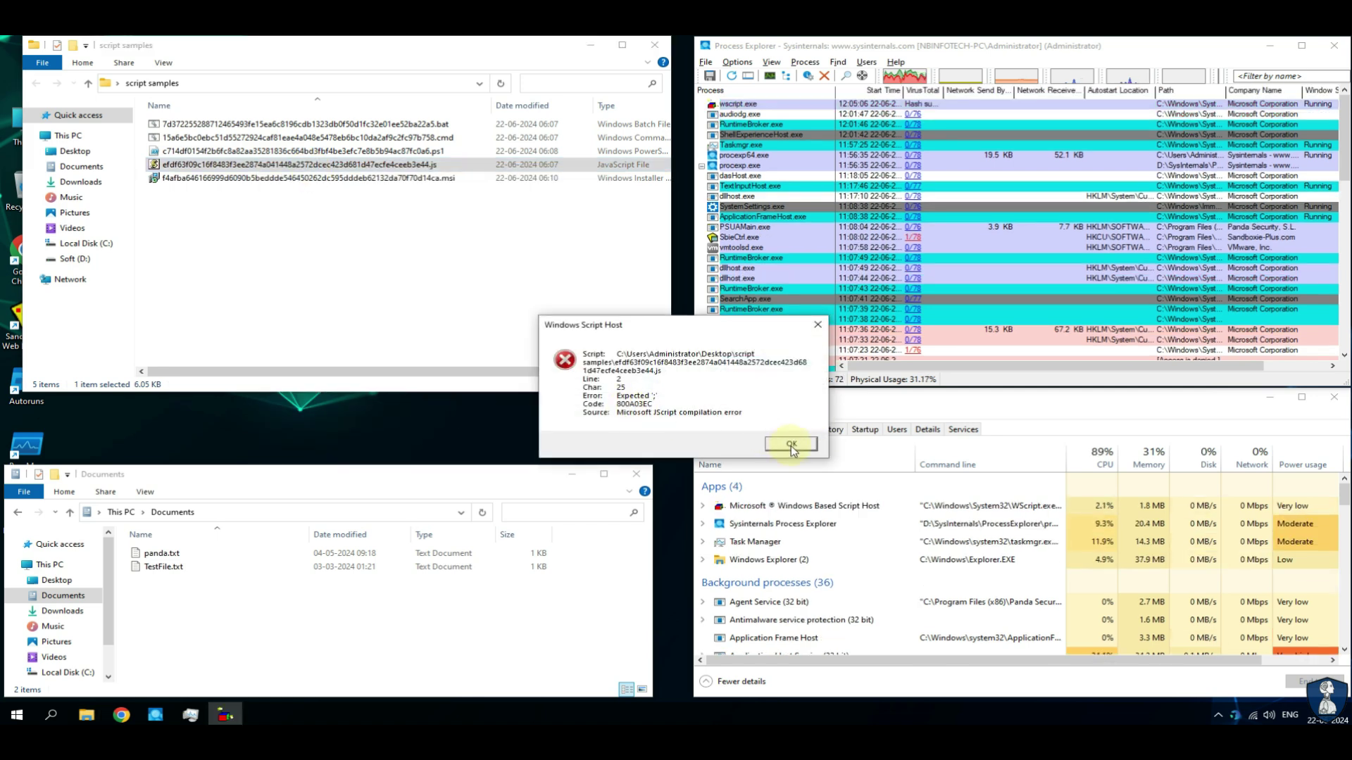
click(790, 443)
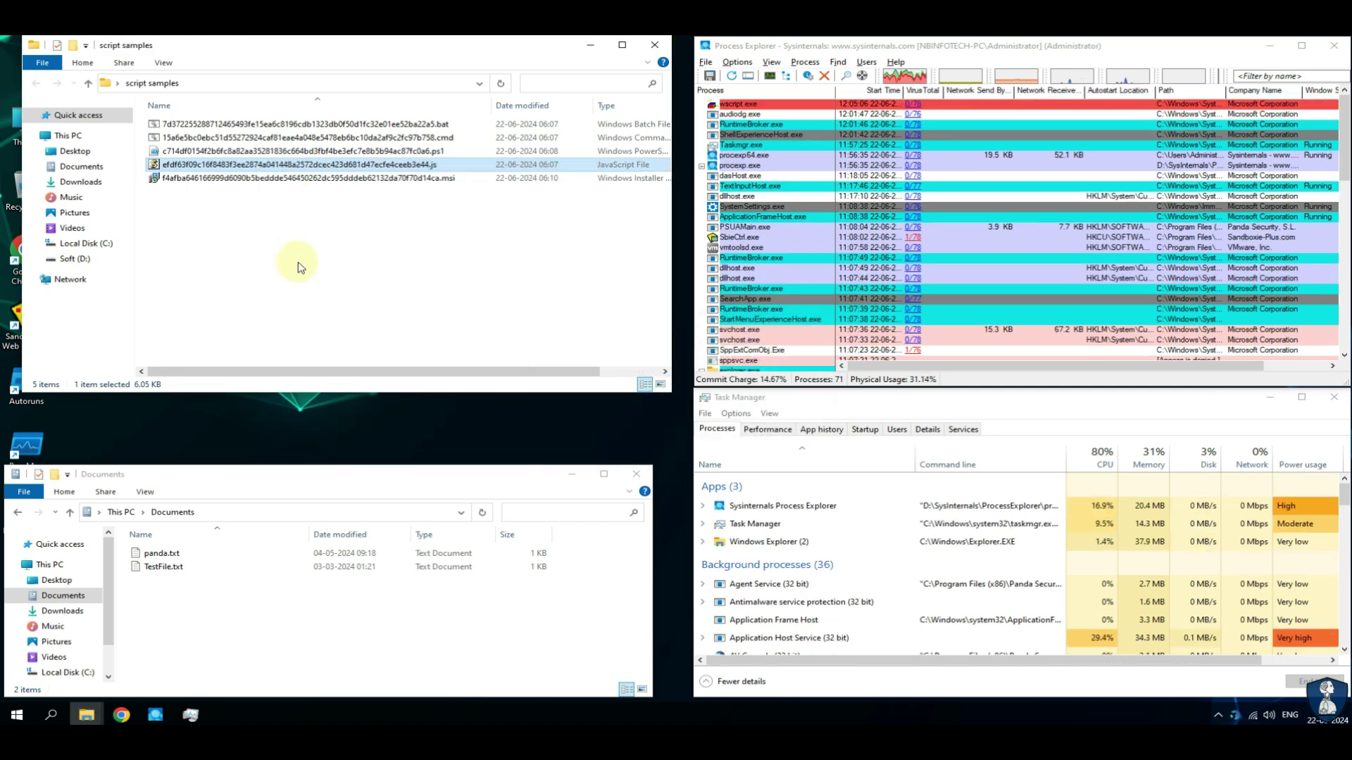
Step: Read the .ps1 sample's code in Notepad, then run it with PowerShell
right_click(262, 147)
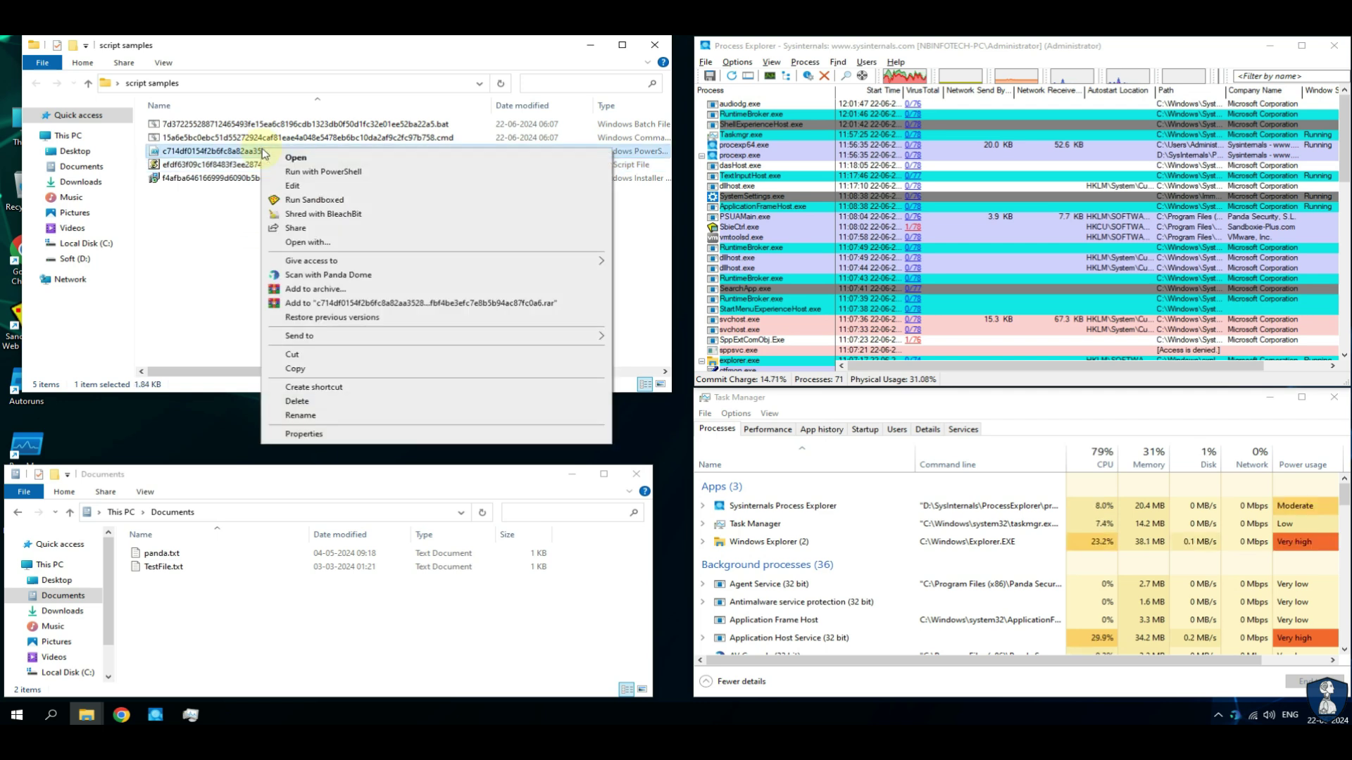
click(275, 156)
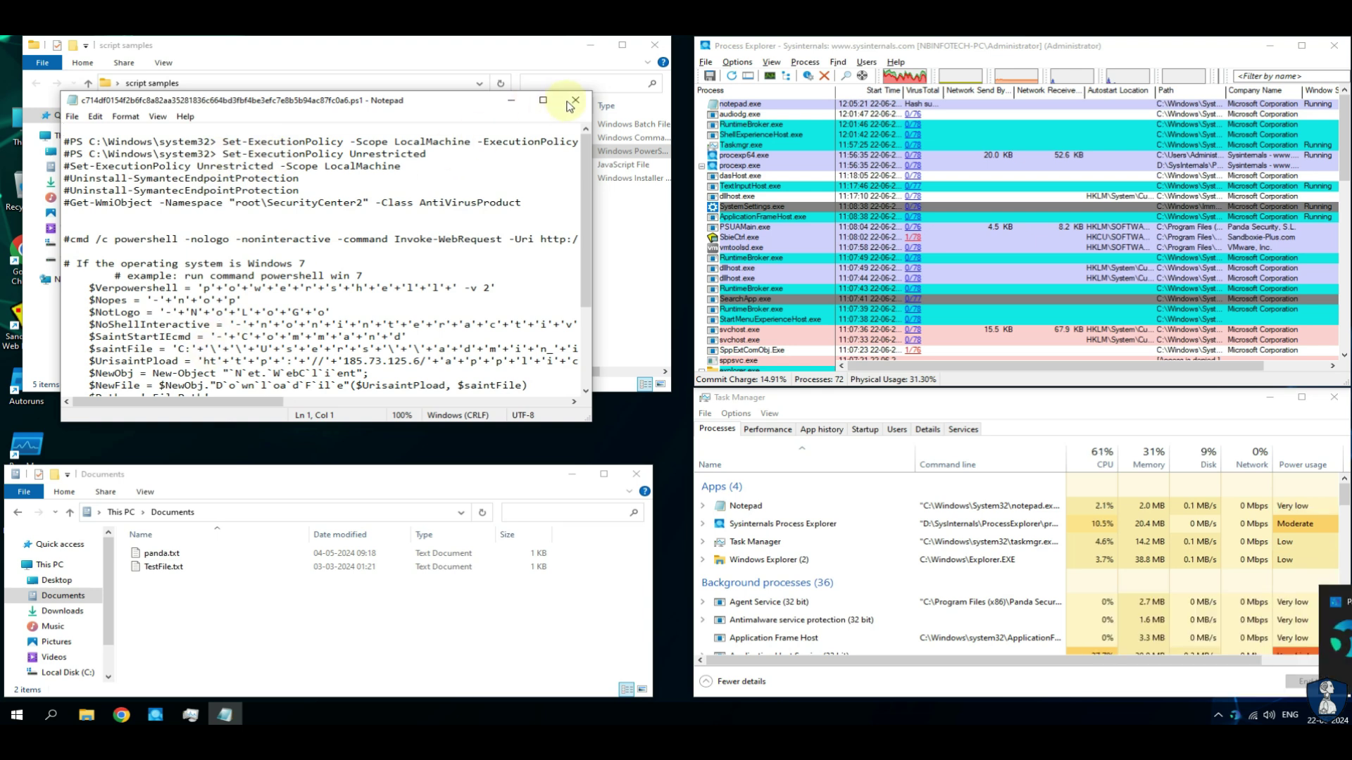
click(574, 100)
right_click(315, 154)
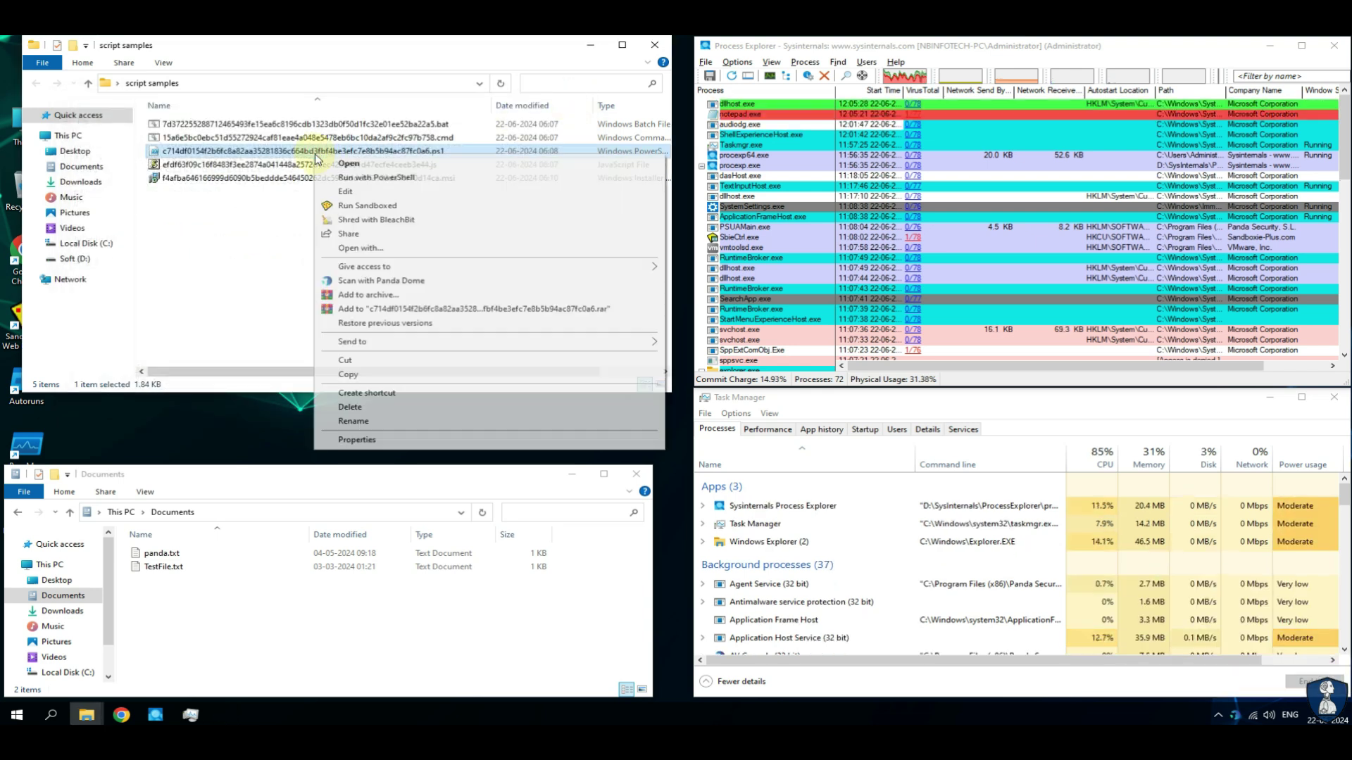
click(350, 183)
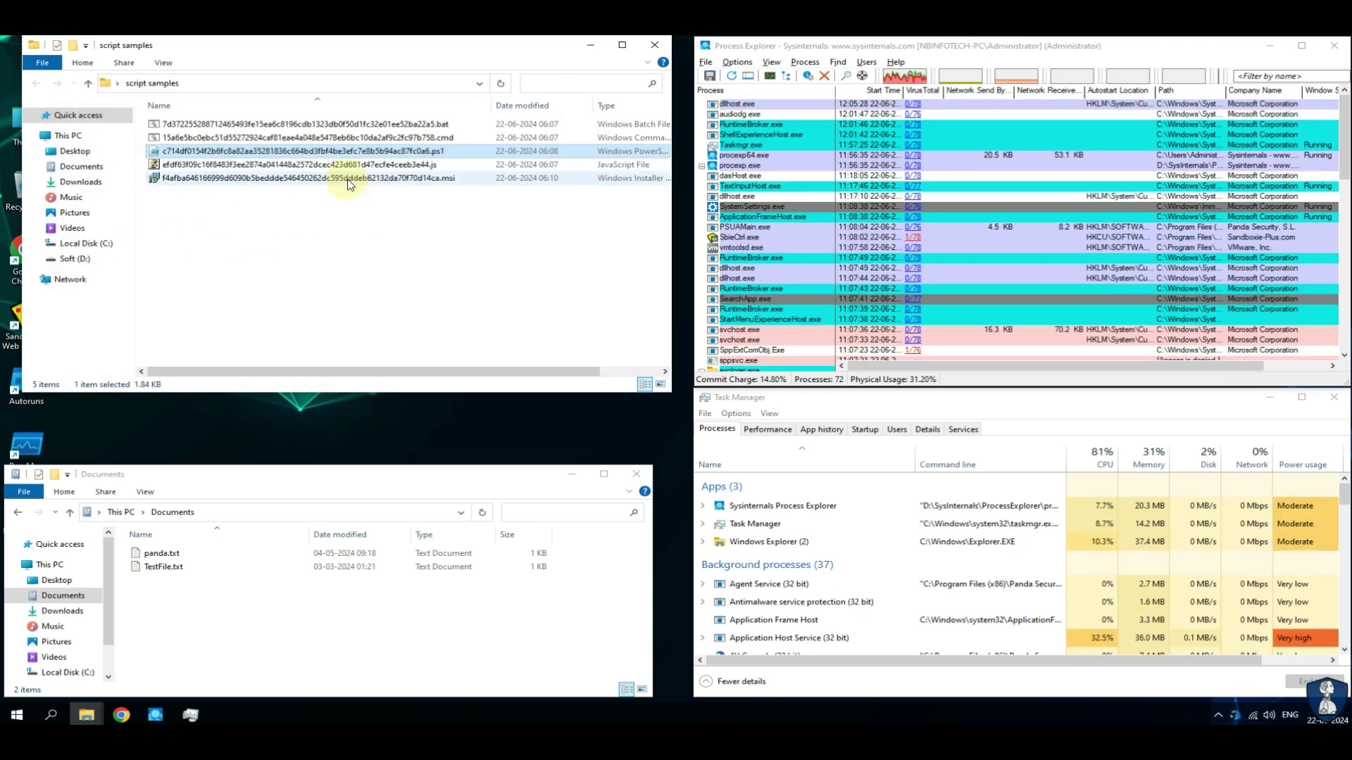
Step: Answer A (Yes to All) at the Execution Policy Change prompt so the script runs
drag(352, 203, 338, 184)
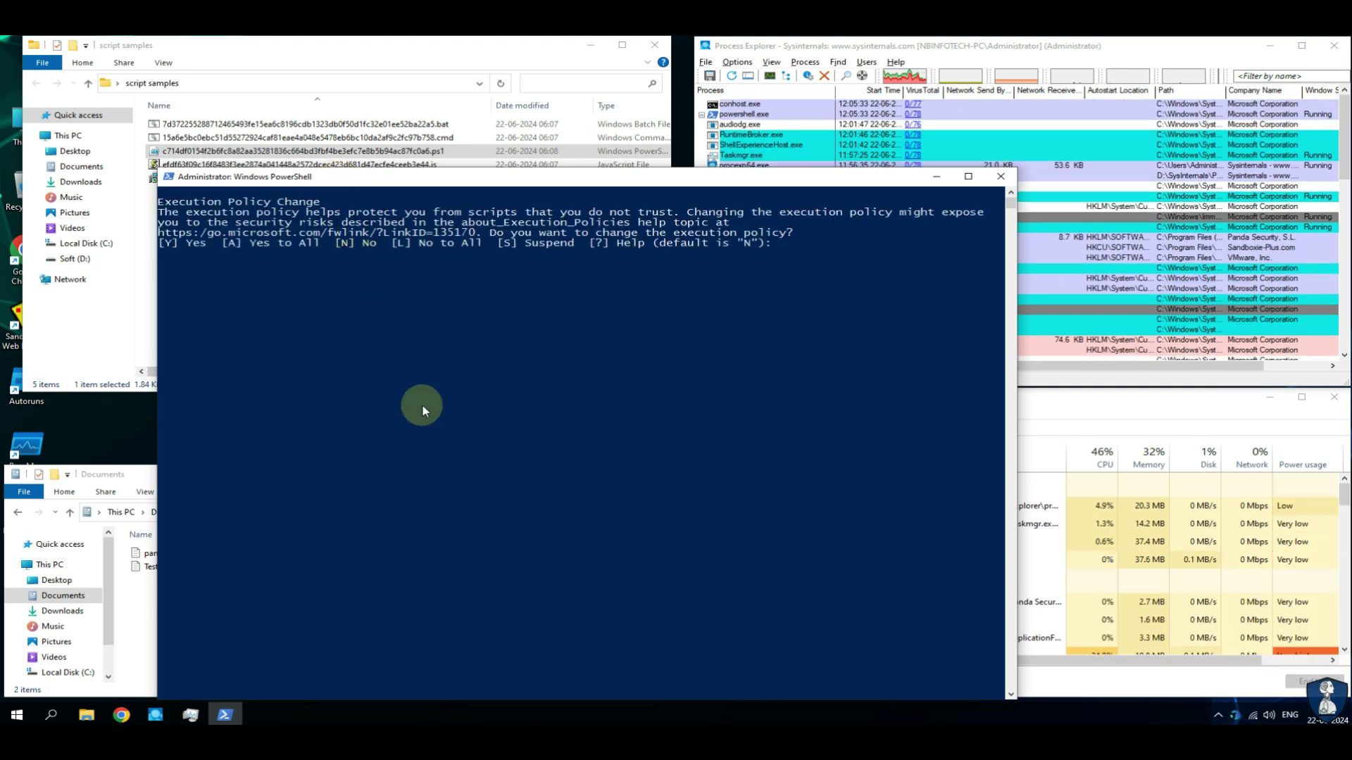
double_click(229, 242)
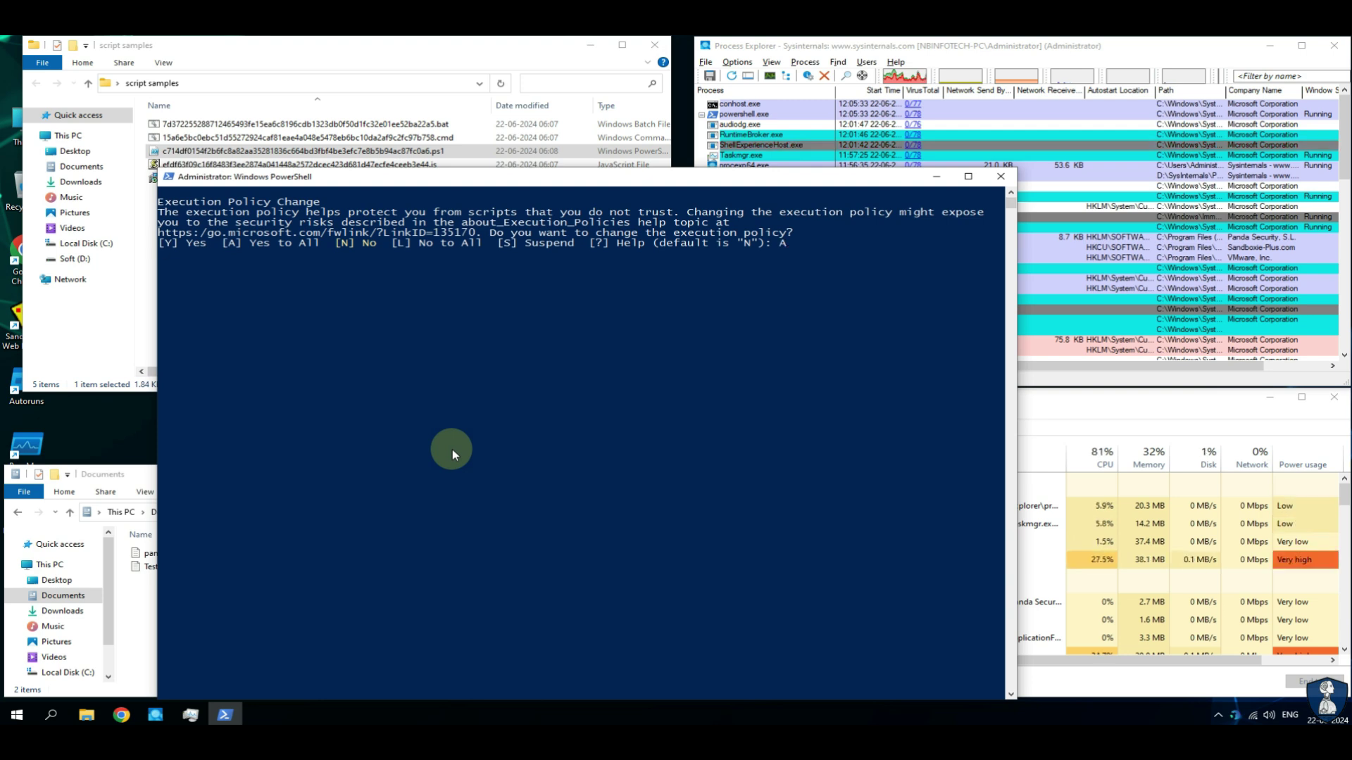
key(Return)
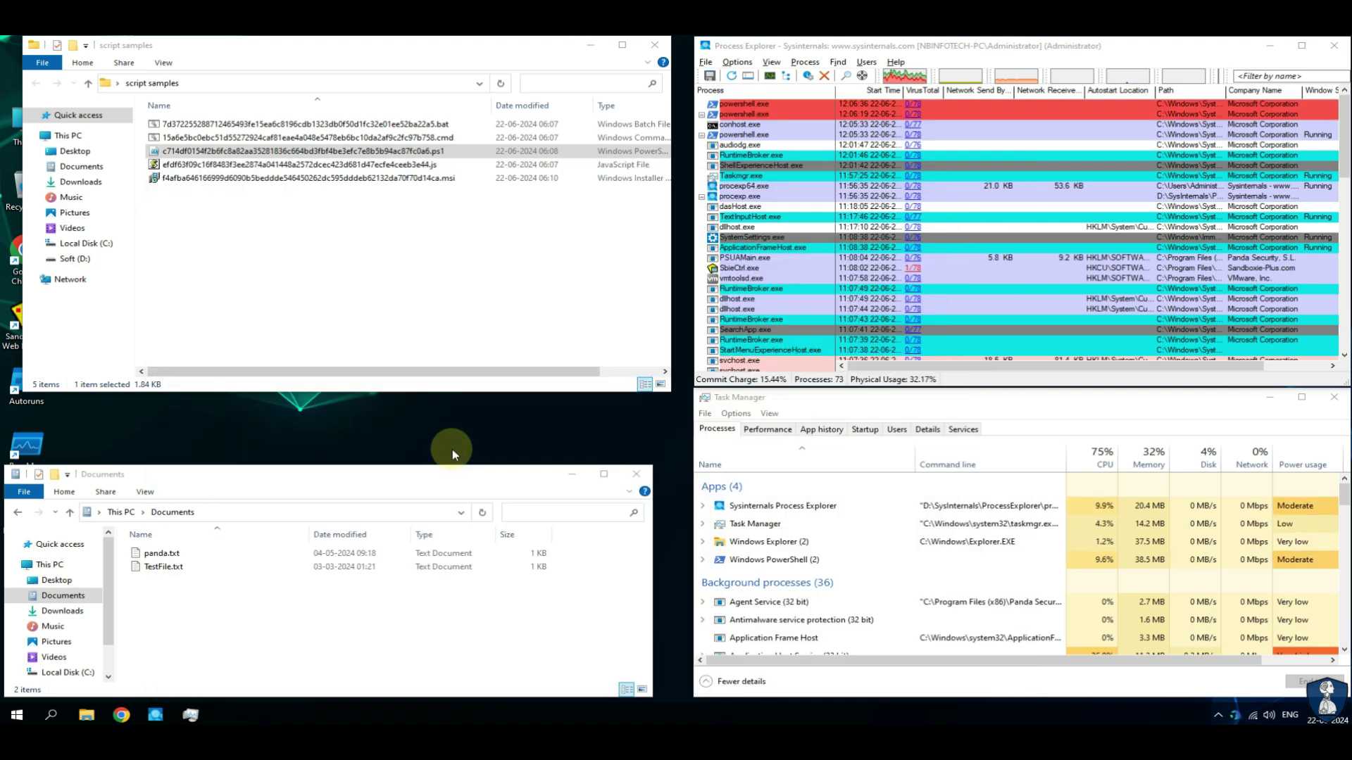
Step: Run the .cmd script sample from the script samples folder
click(385, 141)
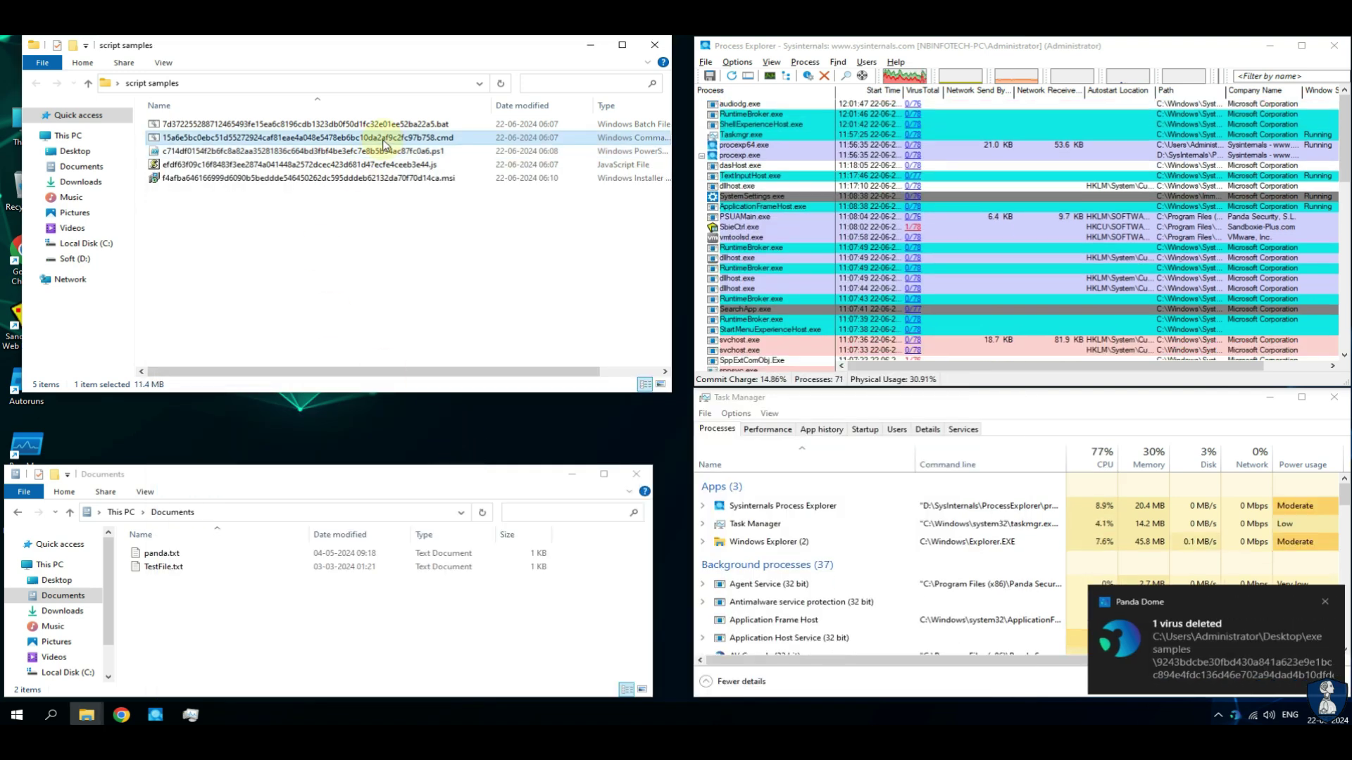
right_click(384, 144)
click(451, 150)
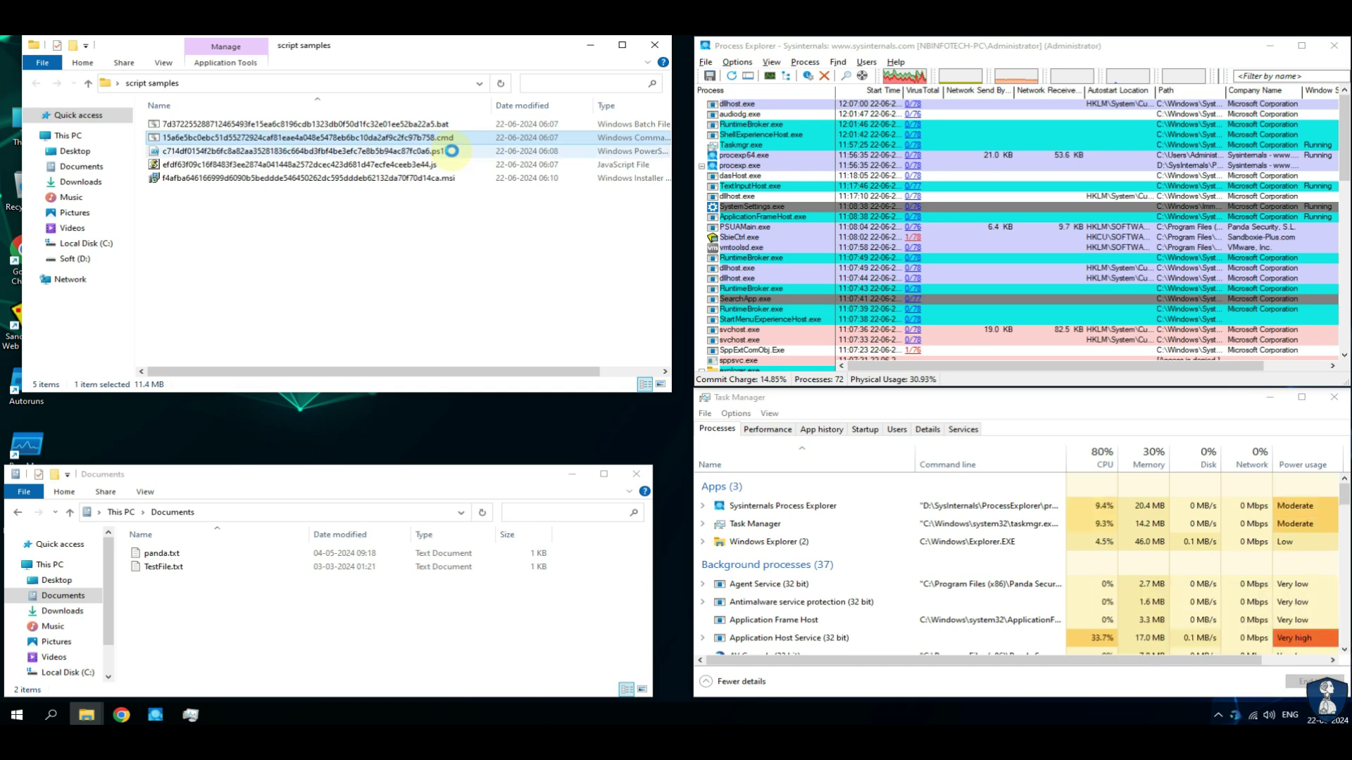
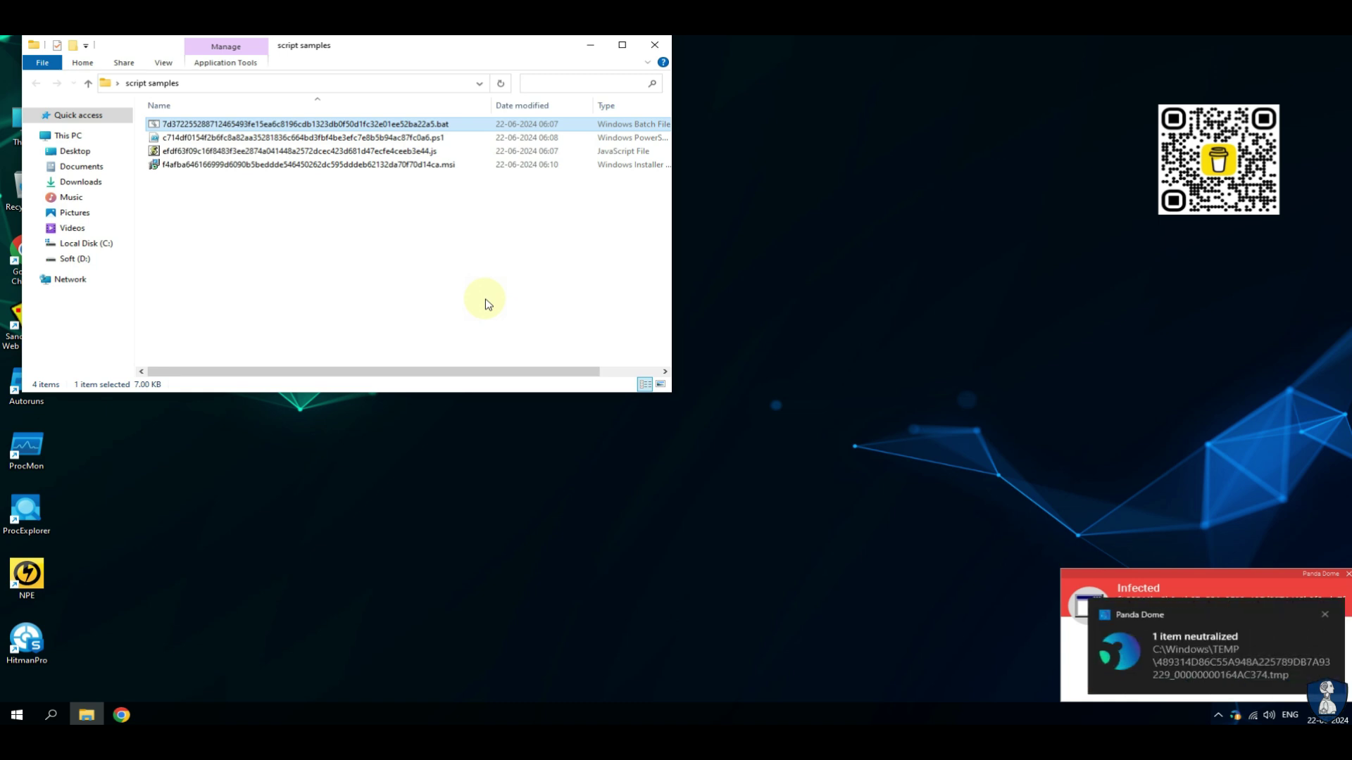
Step: Dismiss Panda Dome's '1 item neutralized' toast and restart the PC from the Infected alert
click(1171, 588)
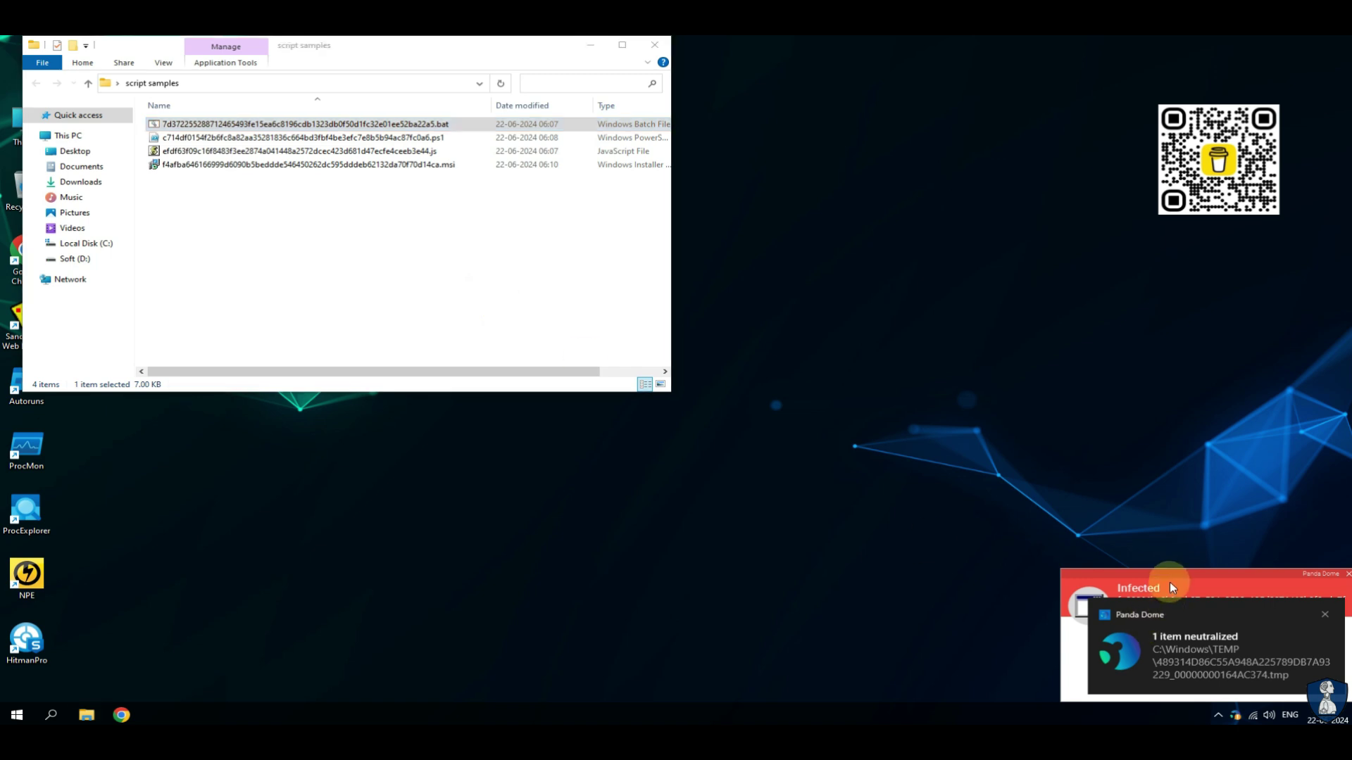
click(1325, 615)
click(1197, 678)
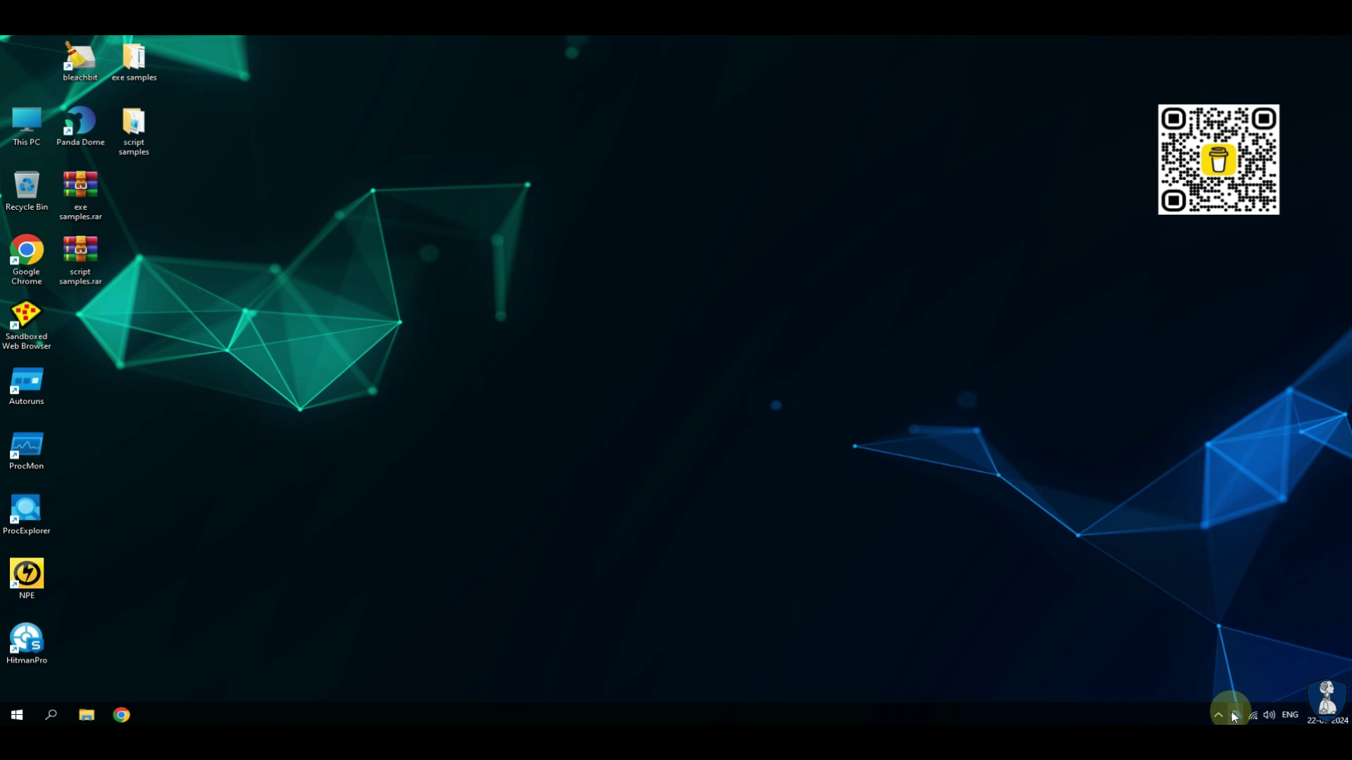
Step: Bring up Panda Dome from its tray menu and open a maximized This PC window
right_click(1235, 715)
click(1231, 599)
click(84, 712)
click(623, 44)
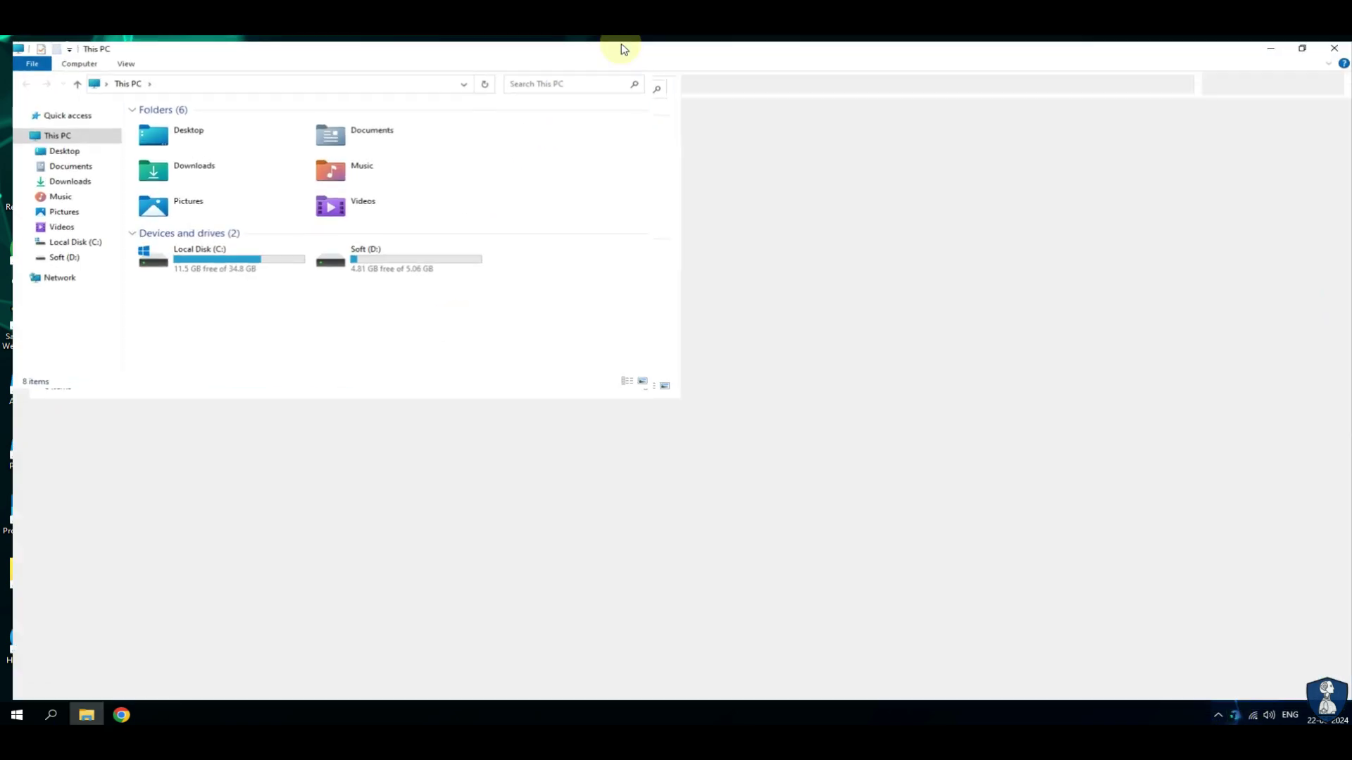
Step: Check the Desktop and Documents folders, opening TestFile.txt to confirm its contents are intact
click(51, 145)
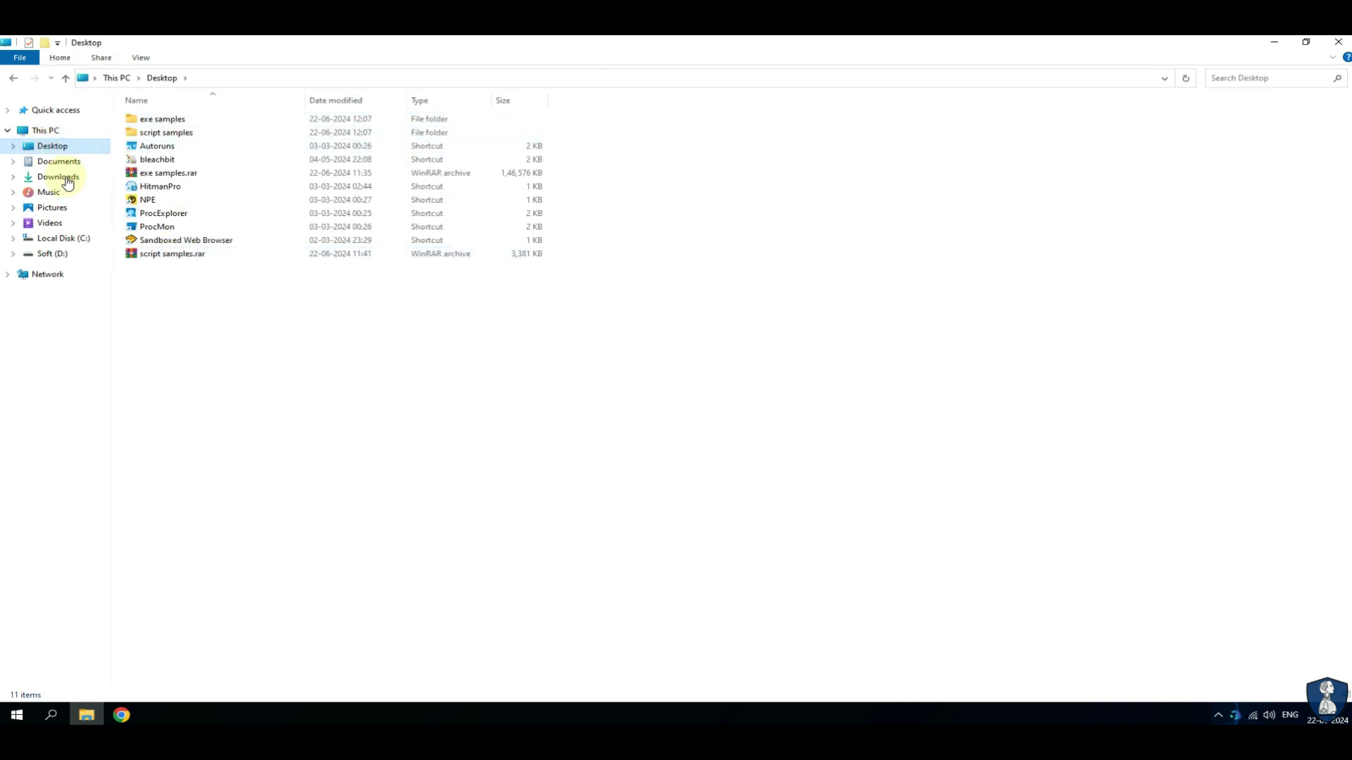
click(58, 161)
double_click(164, 133)
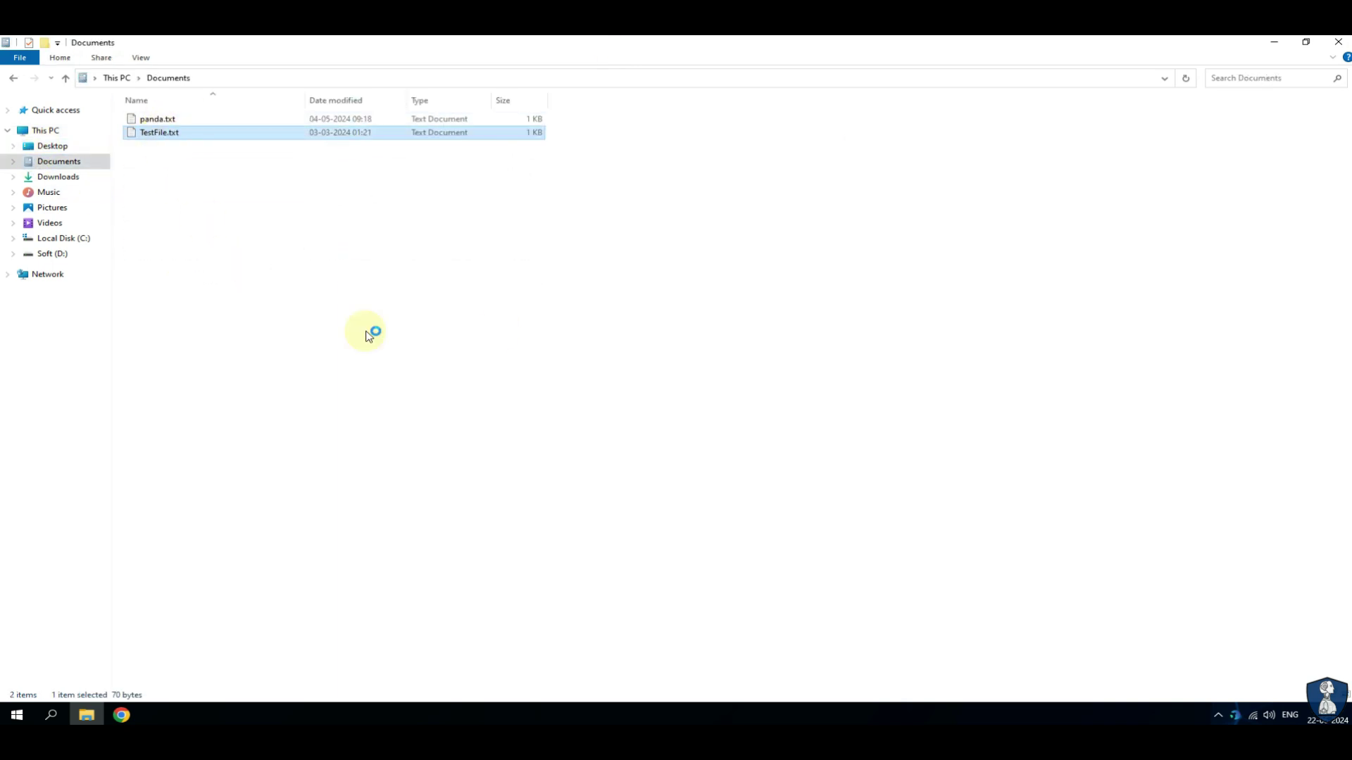
drag(99, 154, 537, 151)
click(575, 100)
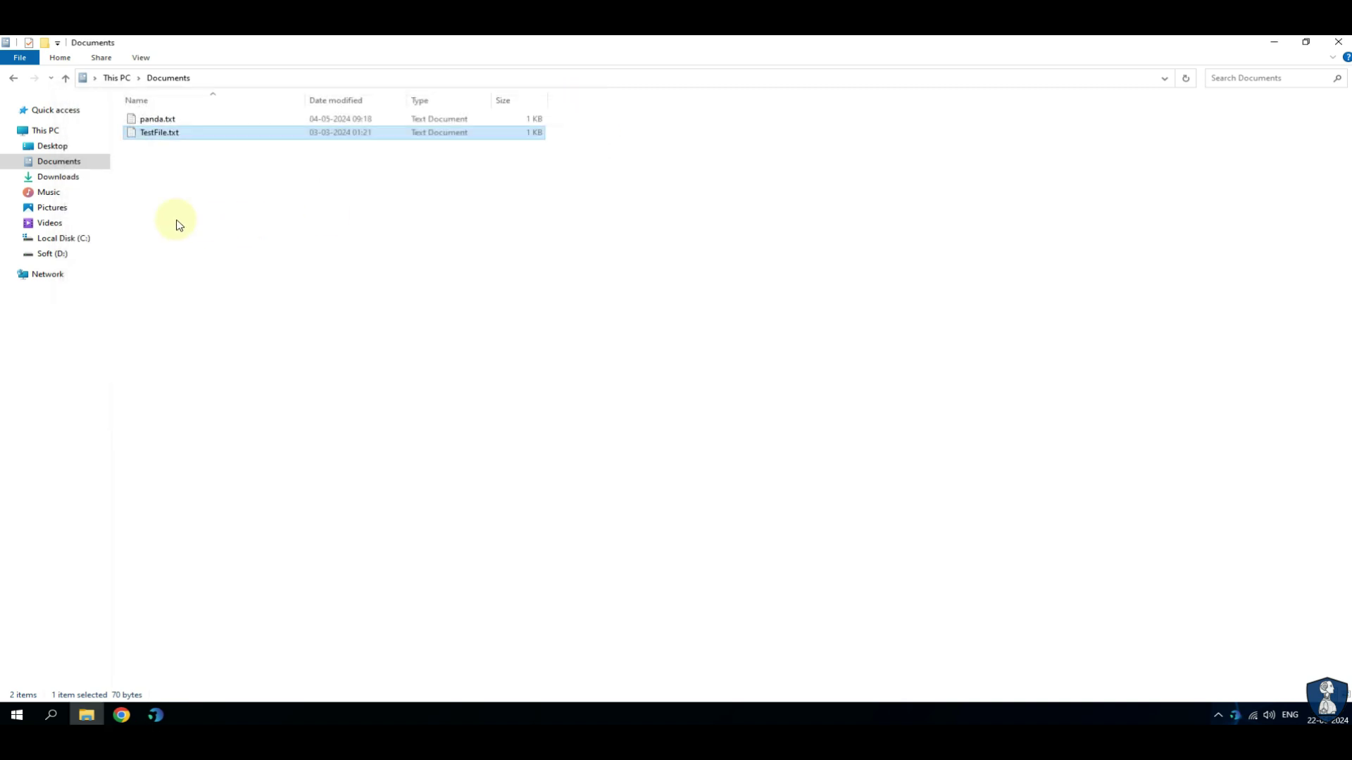
Step: Check Downloads, Music, Pictures, Videos, Local Disk (C:) and Soft (D:) for intact files
click(61, 180)
click(46, 191)
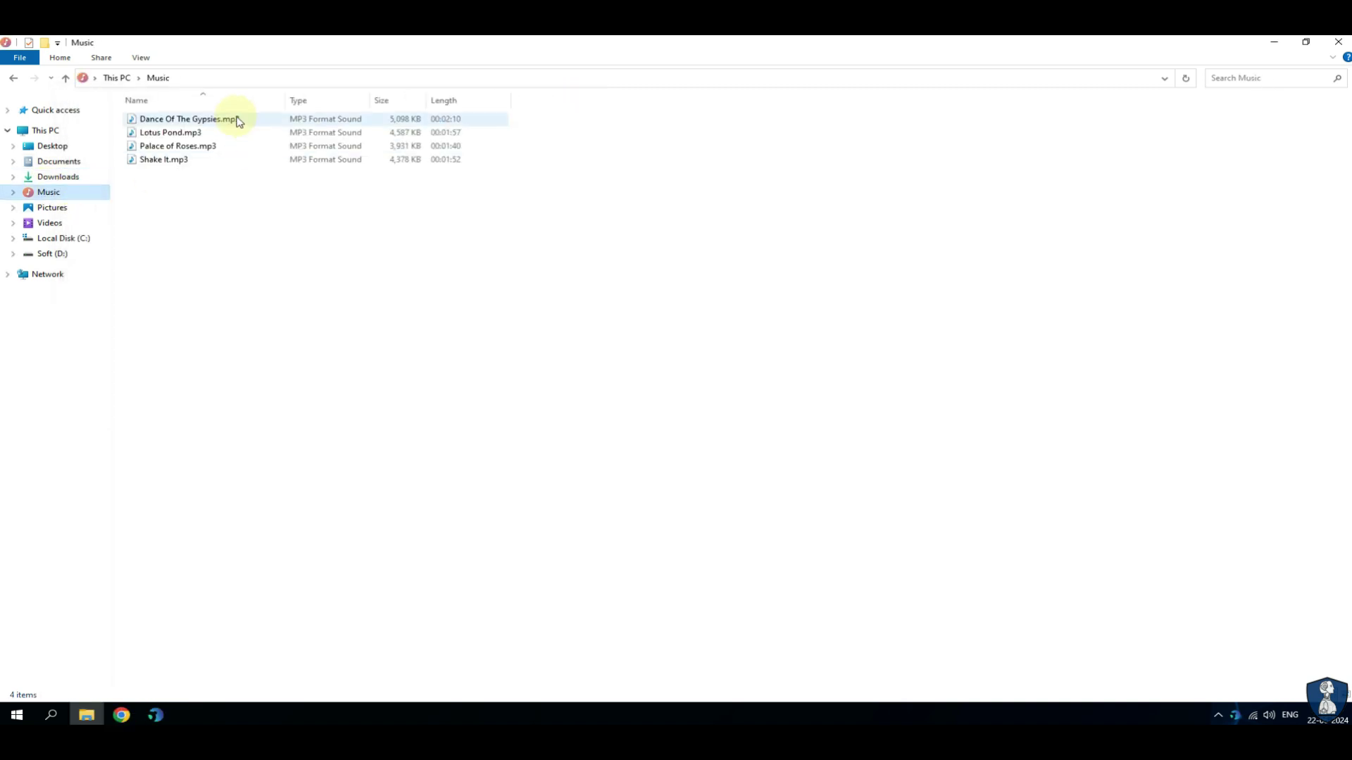
click(52, 209)
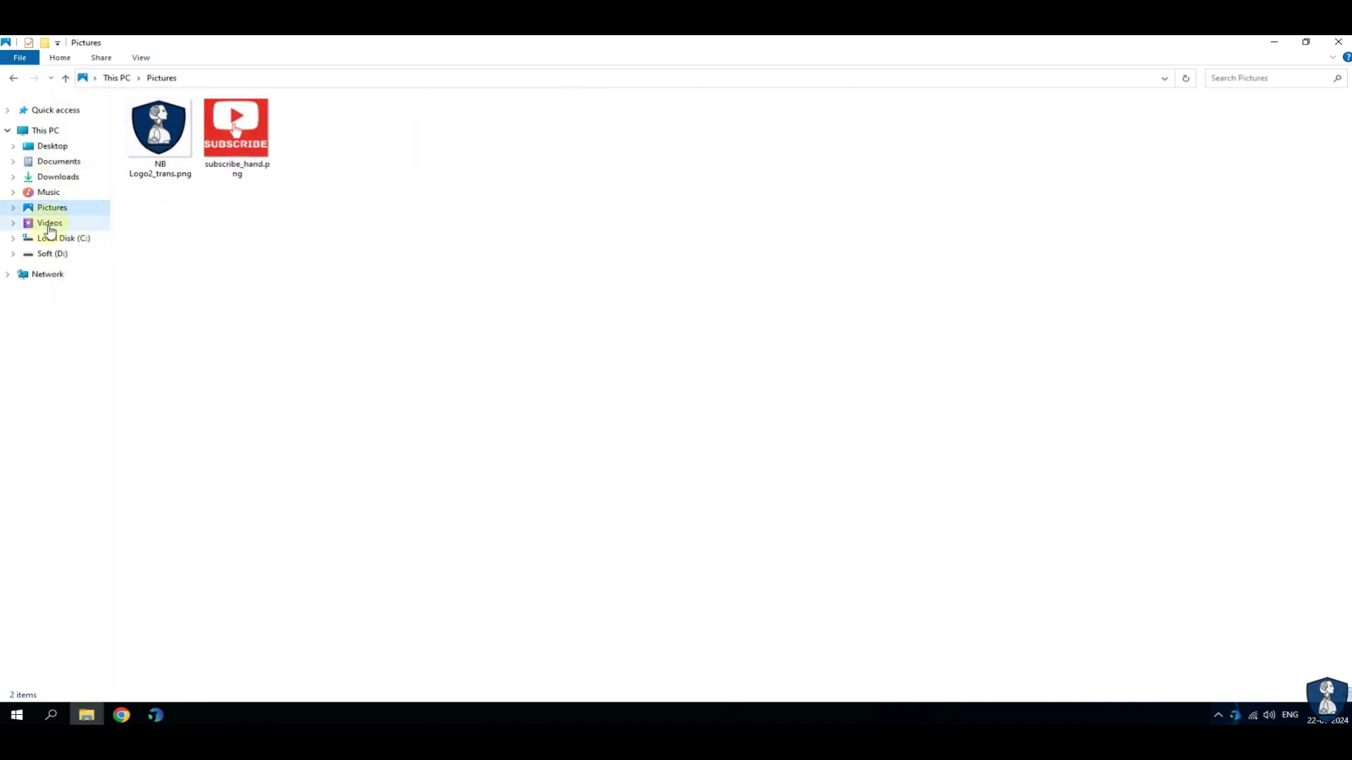
click(63, 224)
click(71, 238)
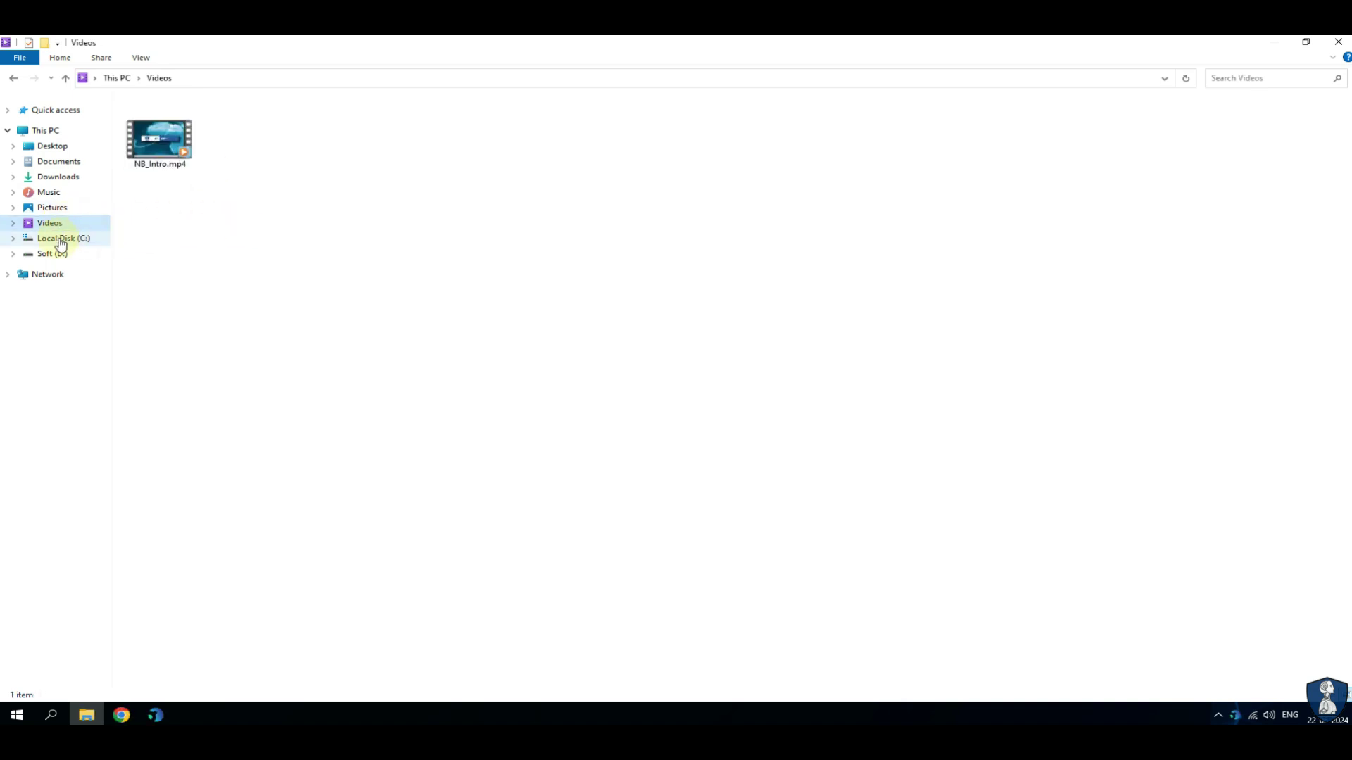
click(52, 253)
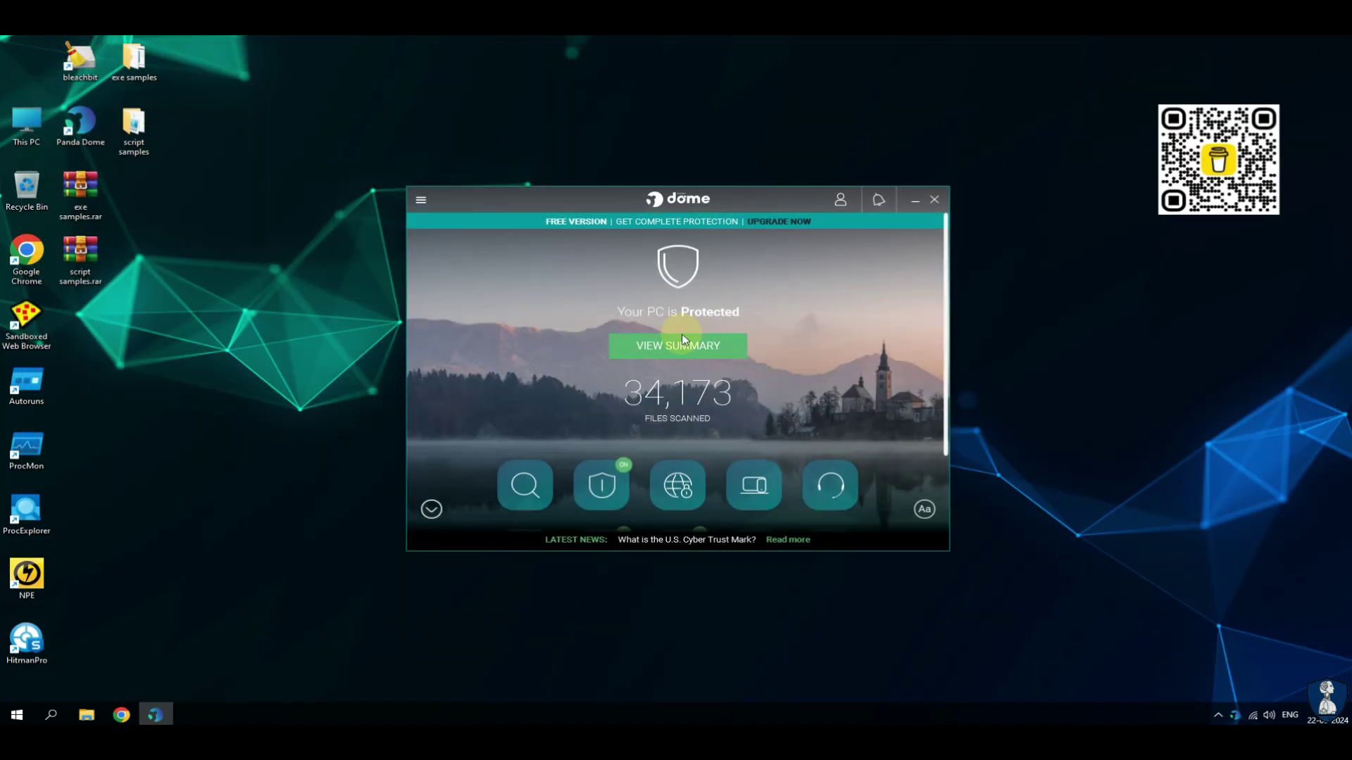
Step: Open Panda Dome's protection summary and view the event report, widening its Event column
click(683, 347)
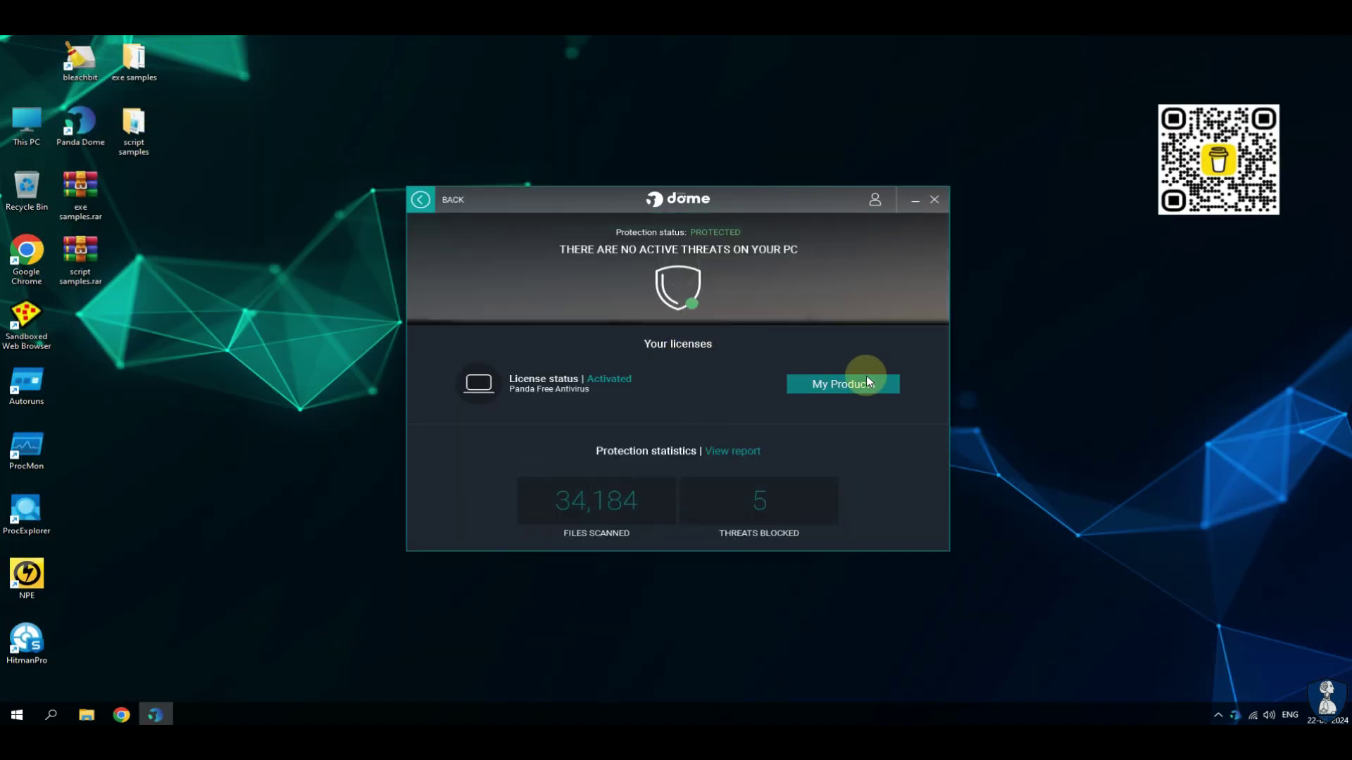
click(732, 450)
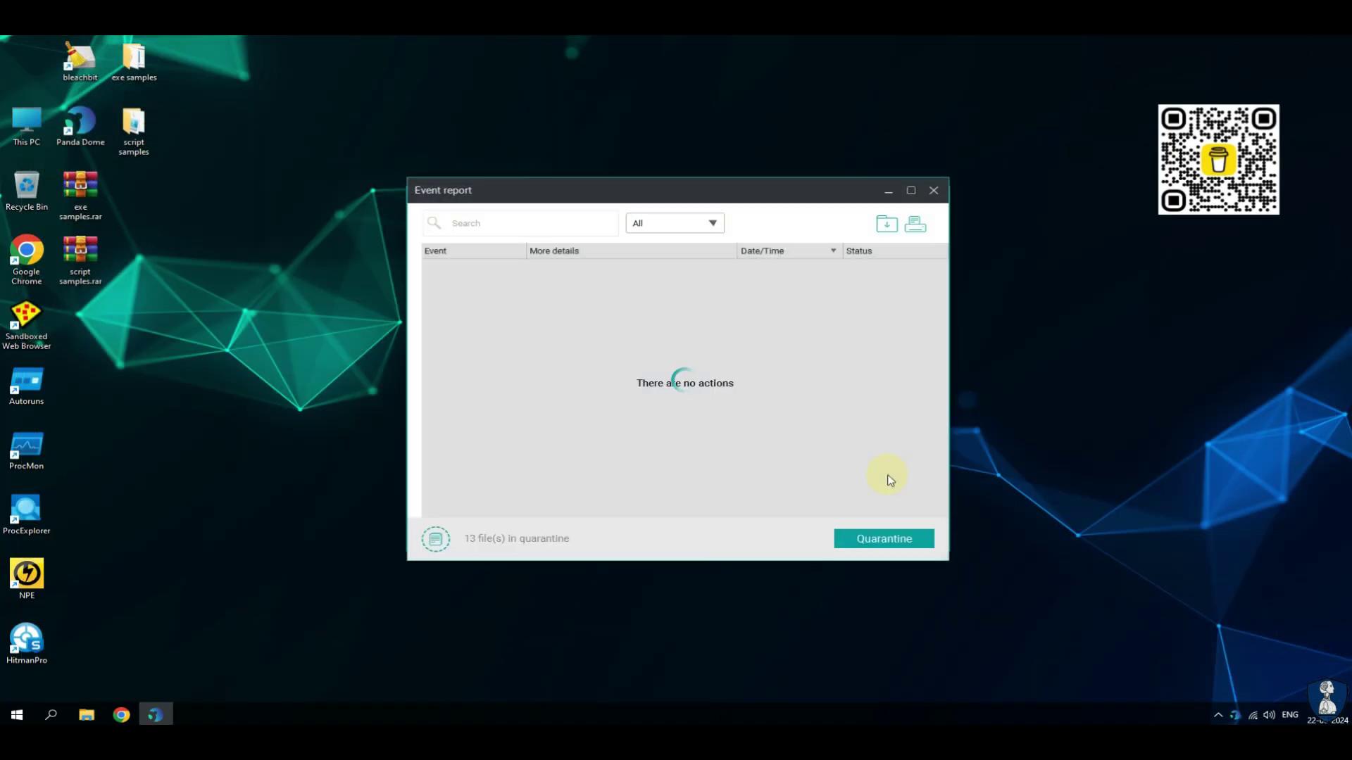
drag(526, 251, 560, 245)
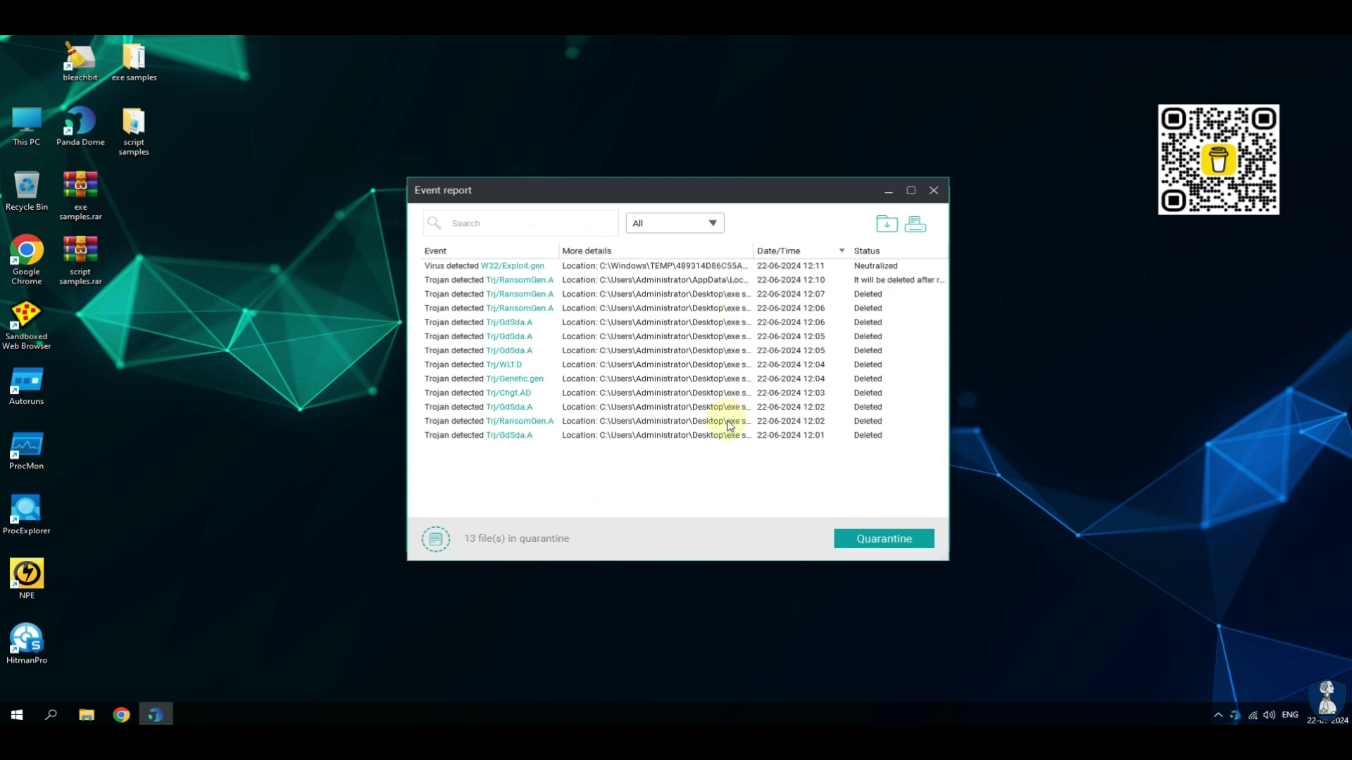
Step: Delete a quarantined file, then empty the whole quarantine and return to the home screen
click(877, 538)
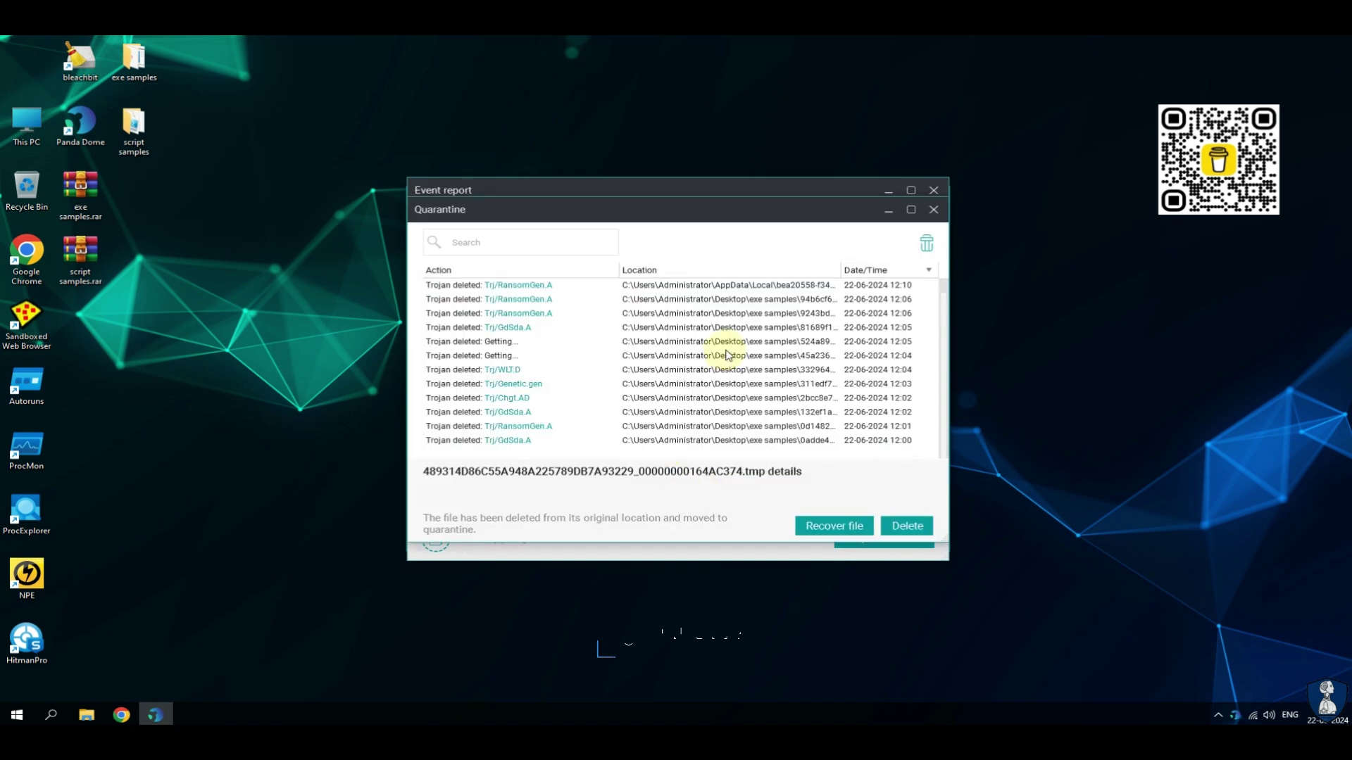
click(907, 526)
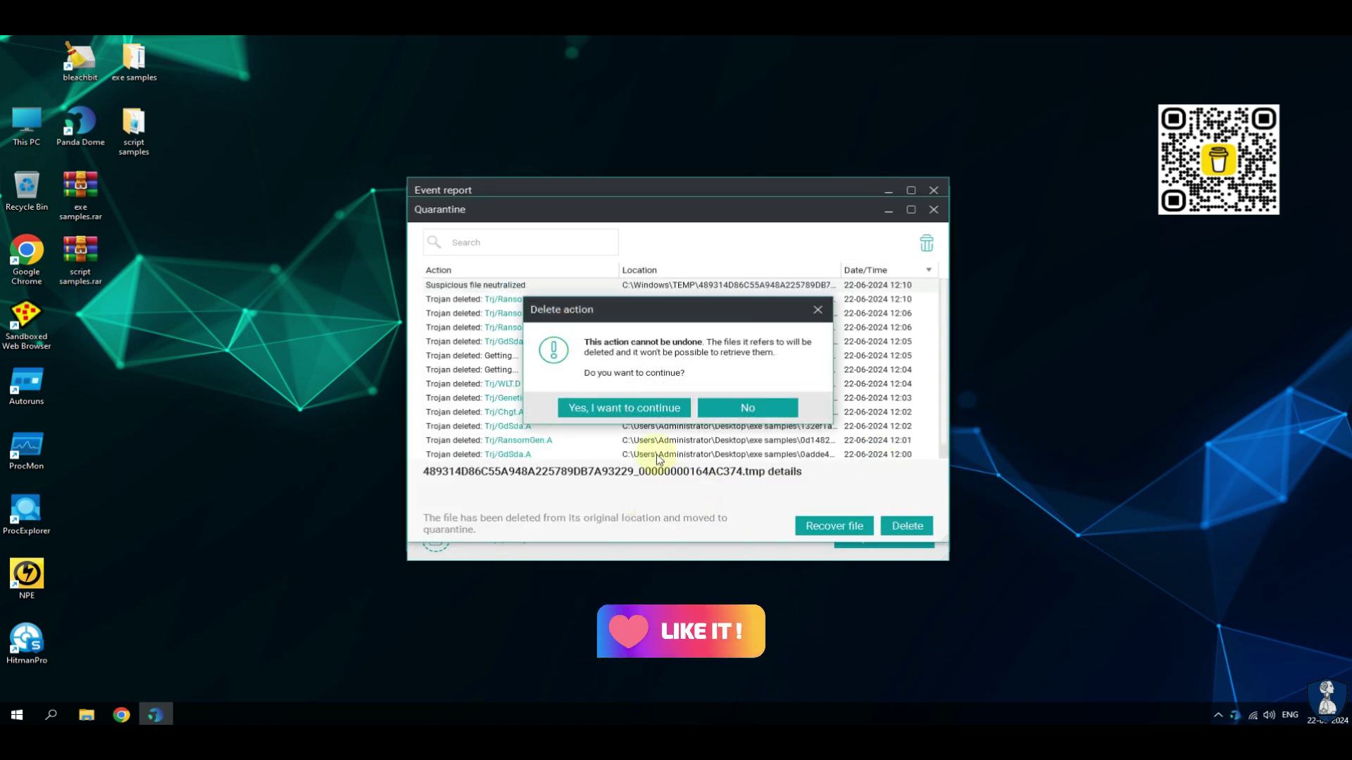
click(649, 408)
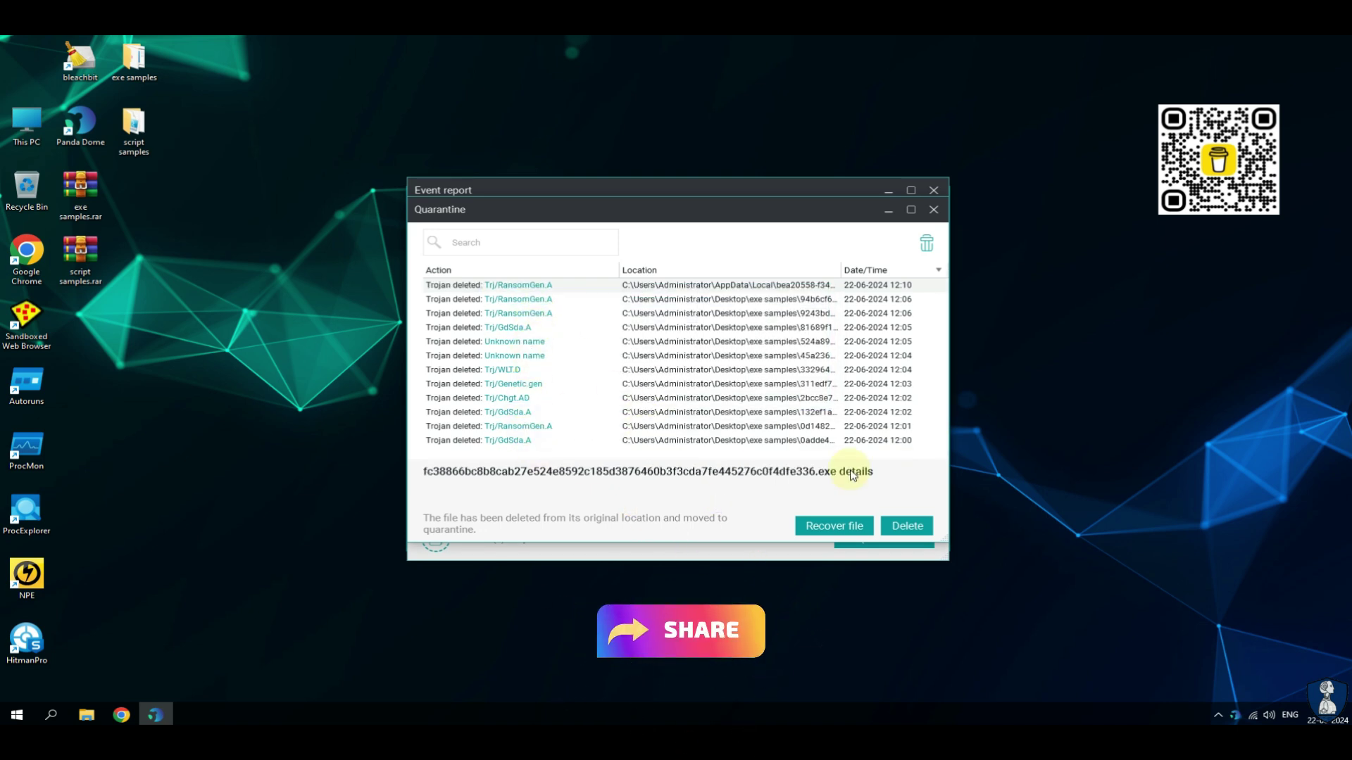
click(926, 243)
click(640, 418)
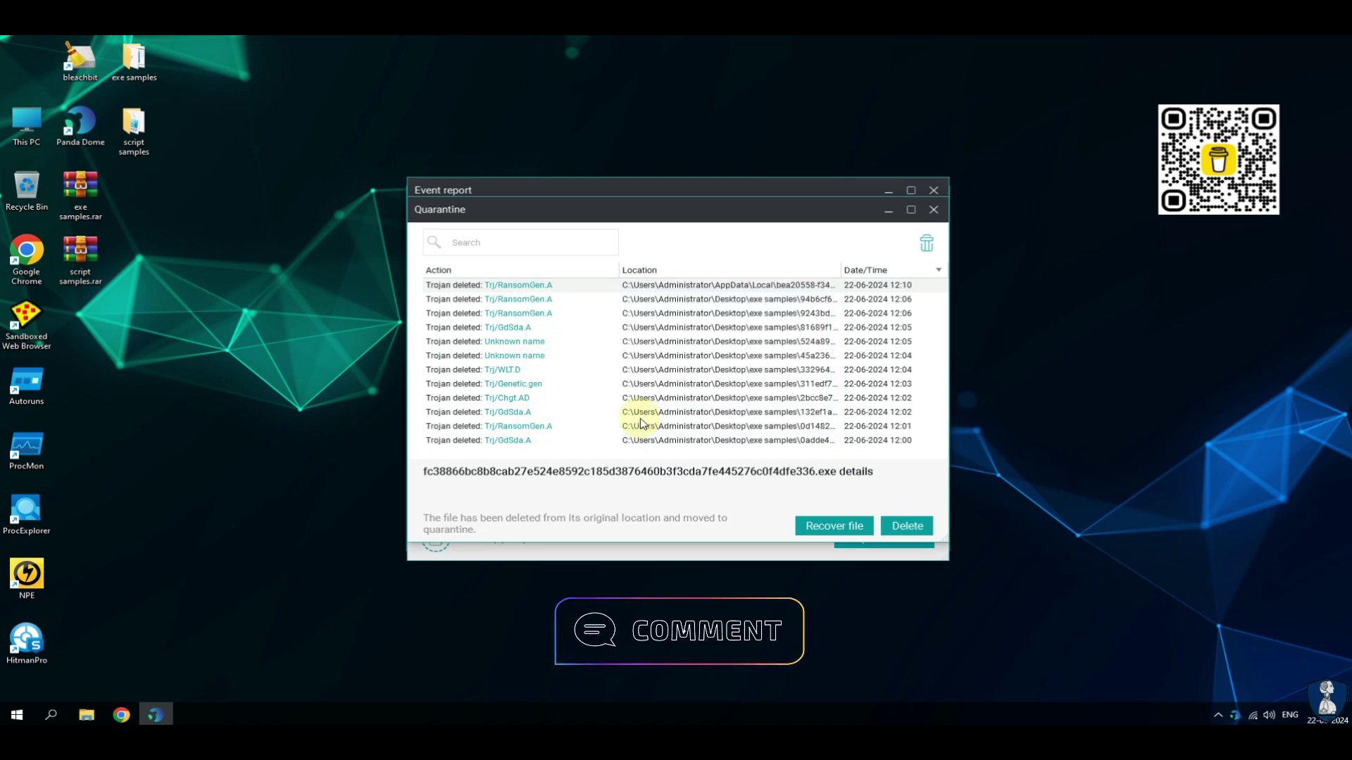
click(934, 210)
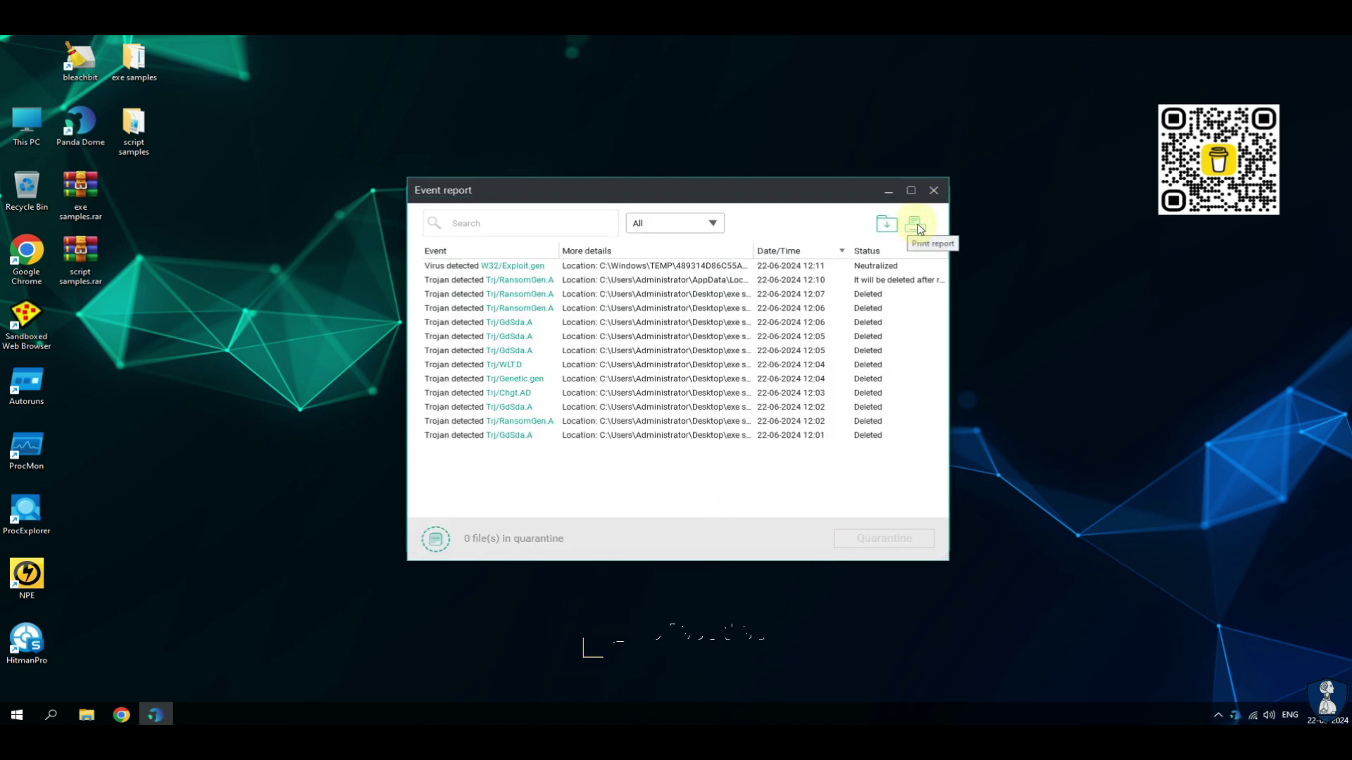
click(934, 190)
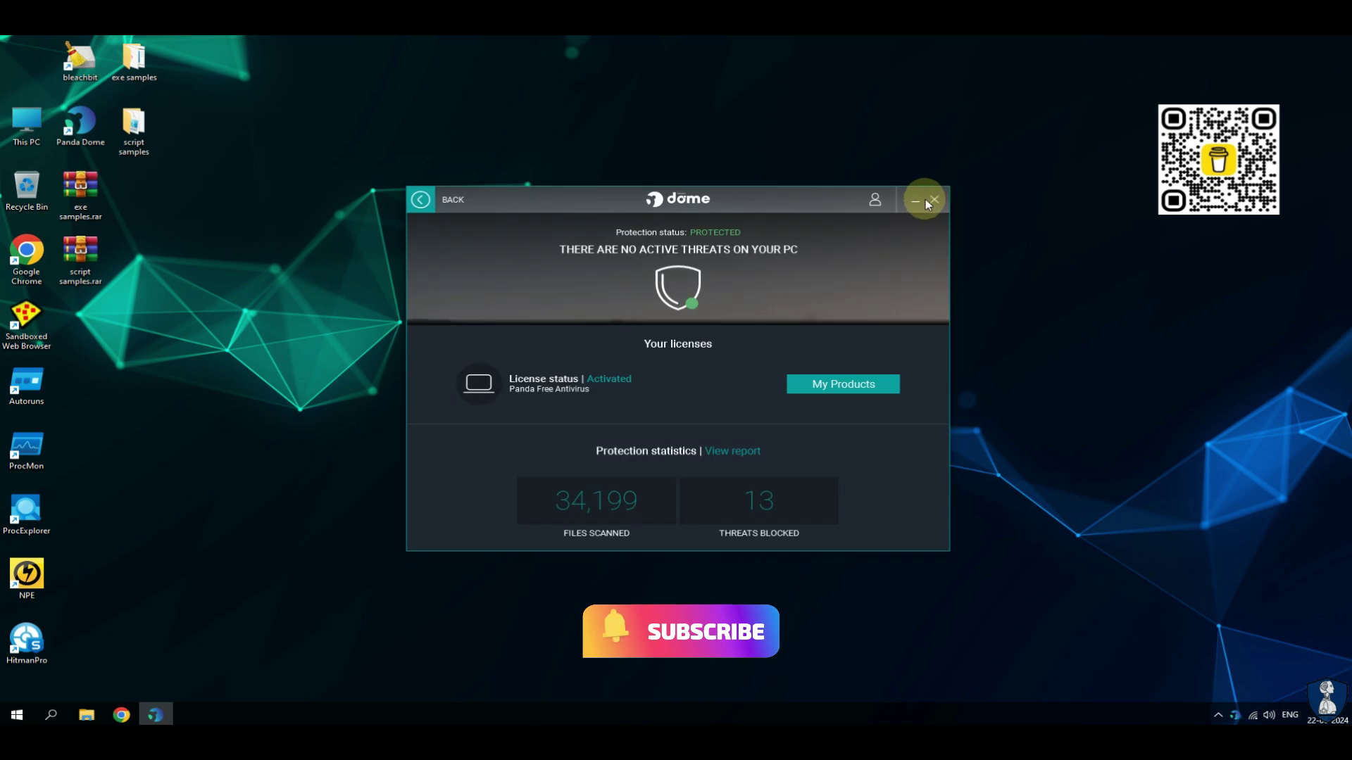
click(441, 201)
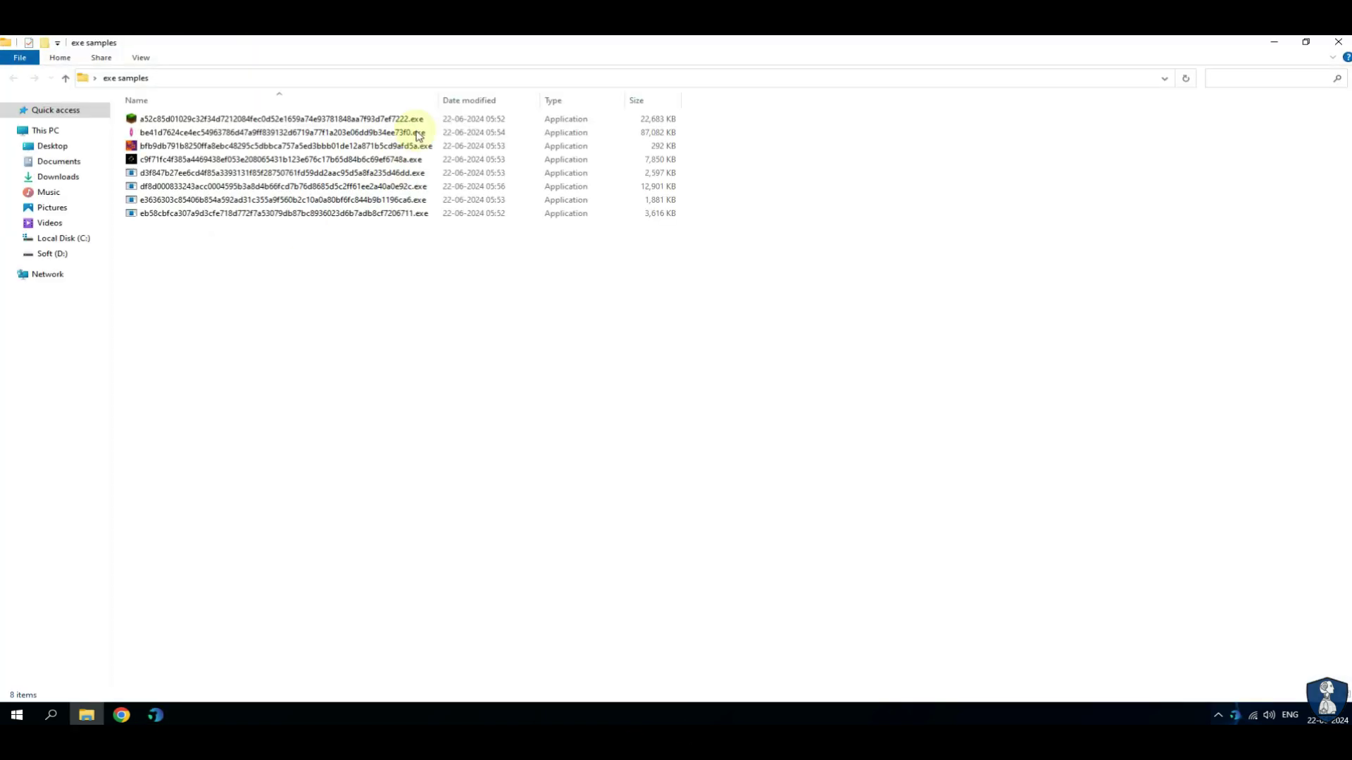
Step: Scan the exe samples and script samples folders with Panda Dome and show the 8 detections
drag(440, 100, 504, 100)
click(1337, 41)
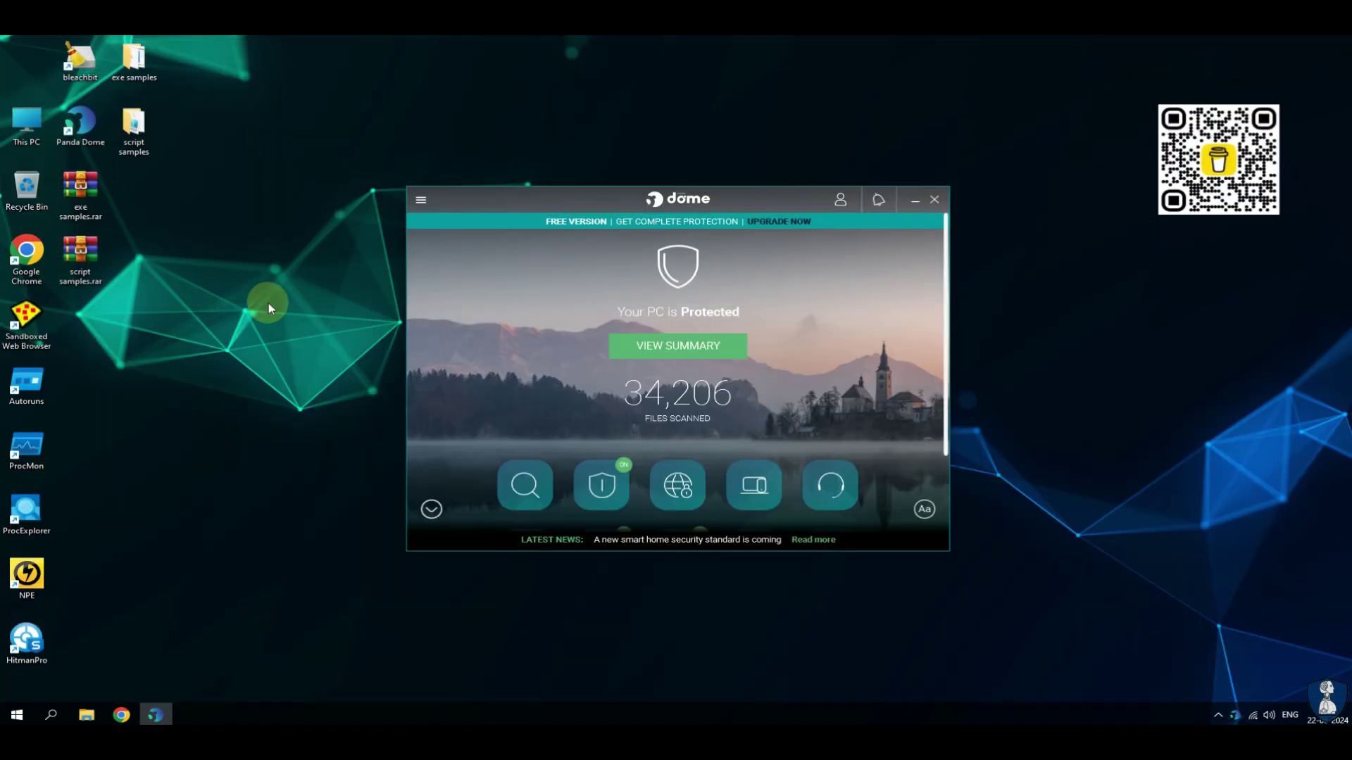
click(935, 204)
right_click(136, 126)
click(207, 206)
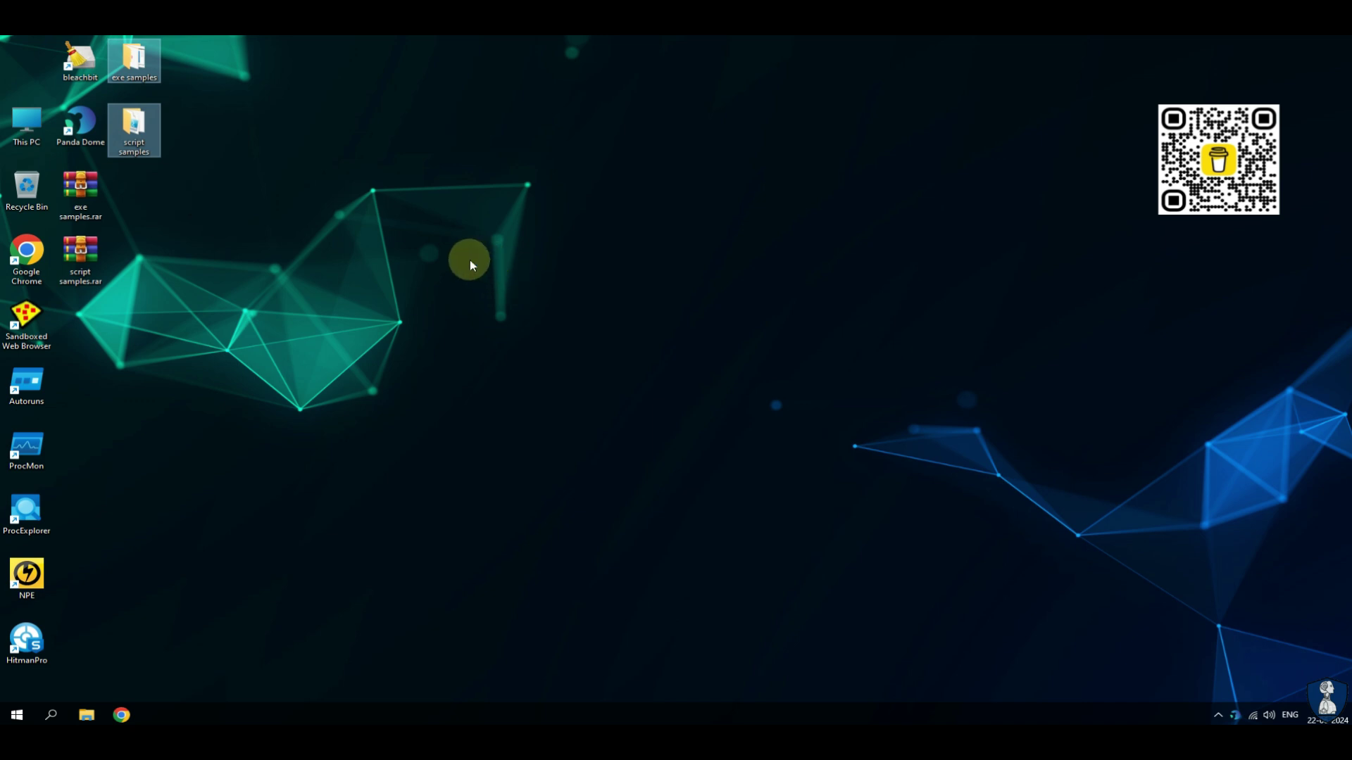
click(540, 204)
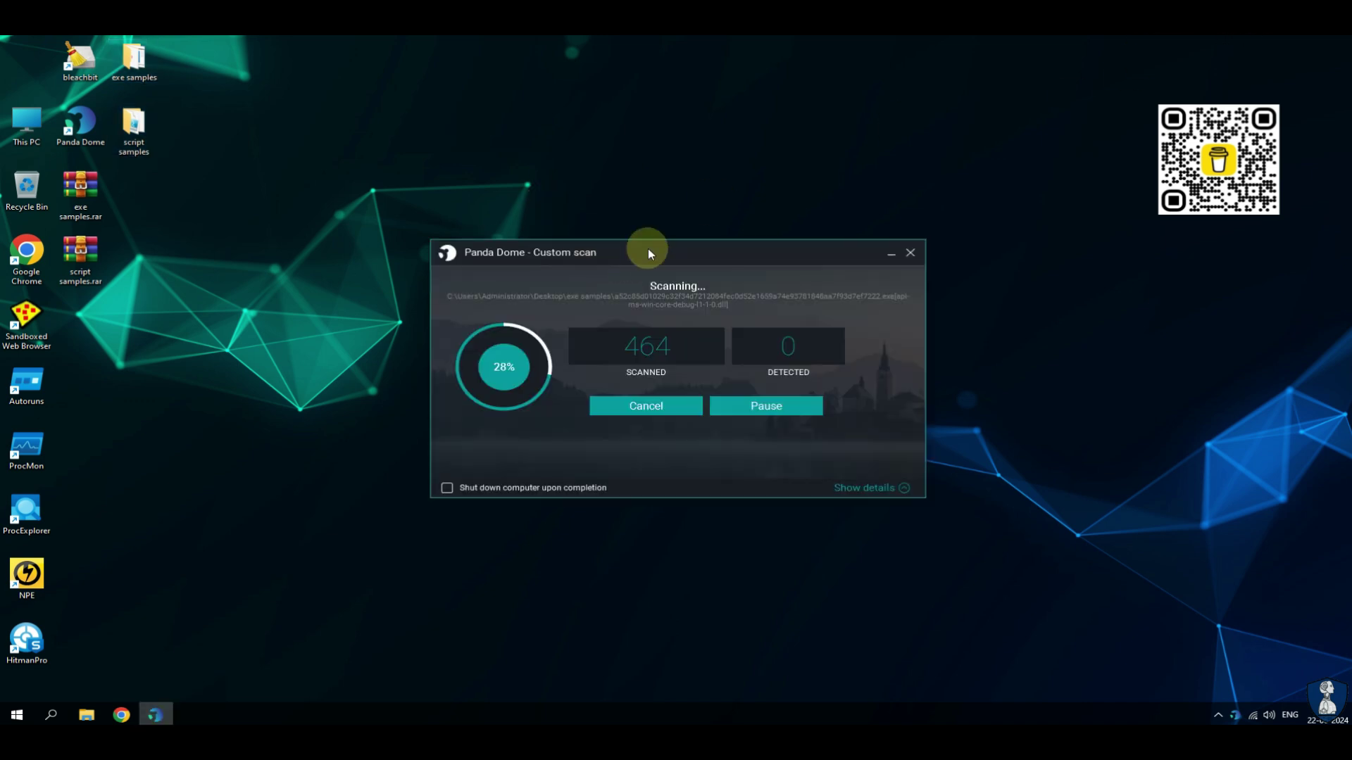
click(502, 366)
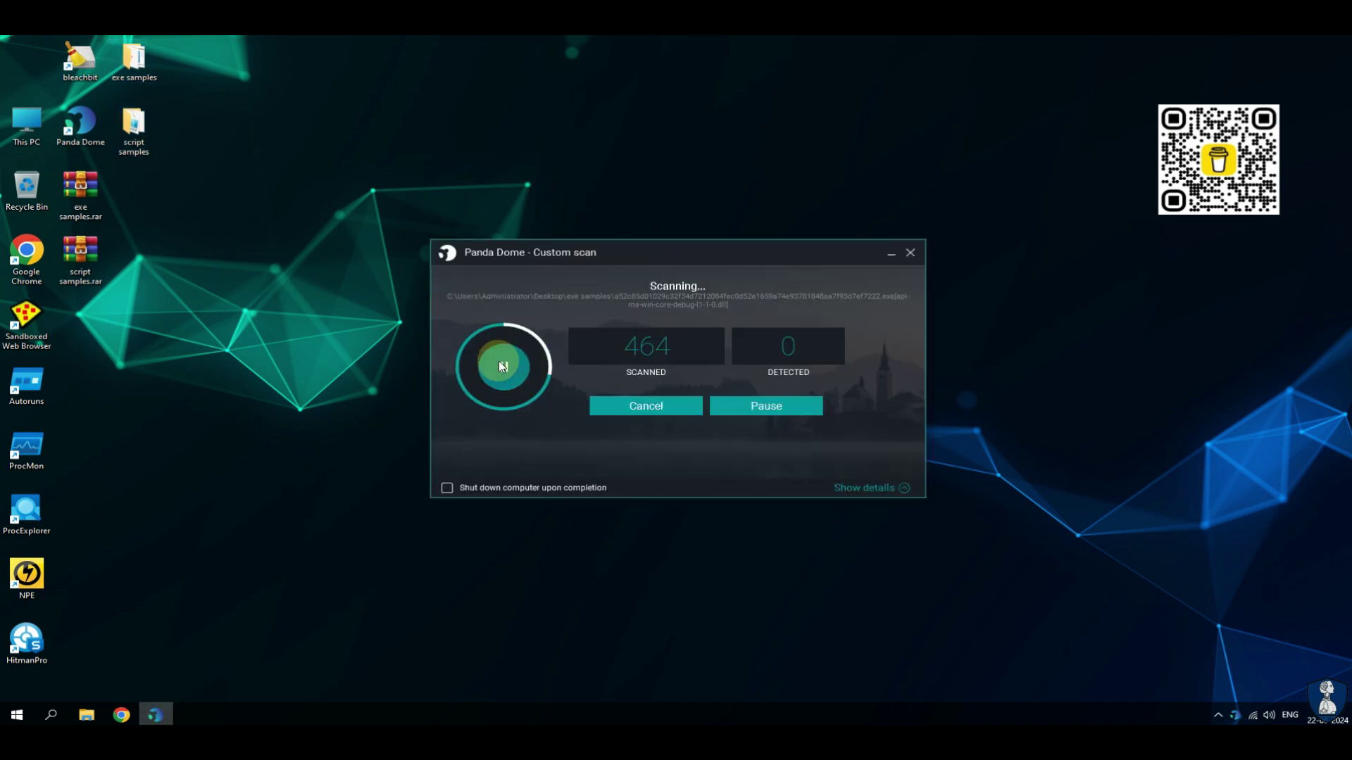
click(901, 487)
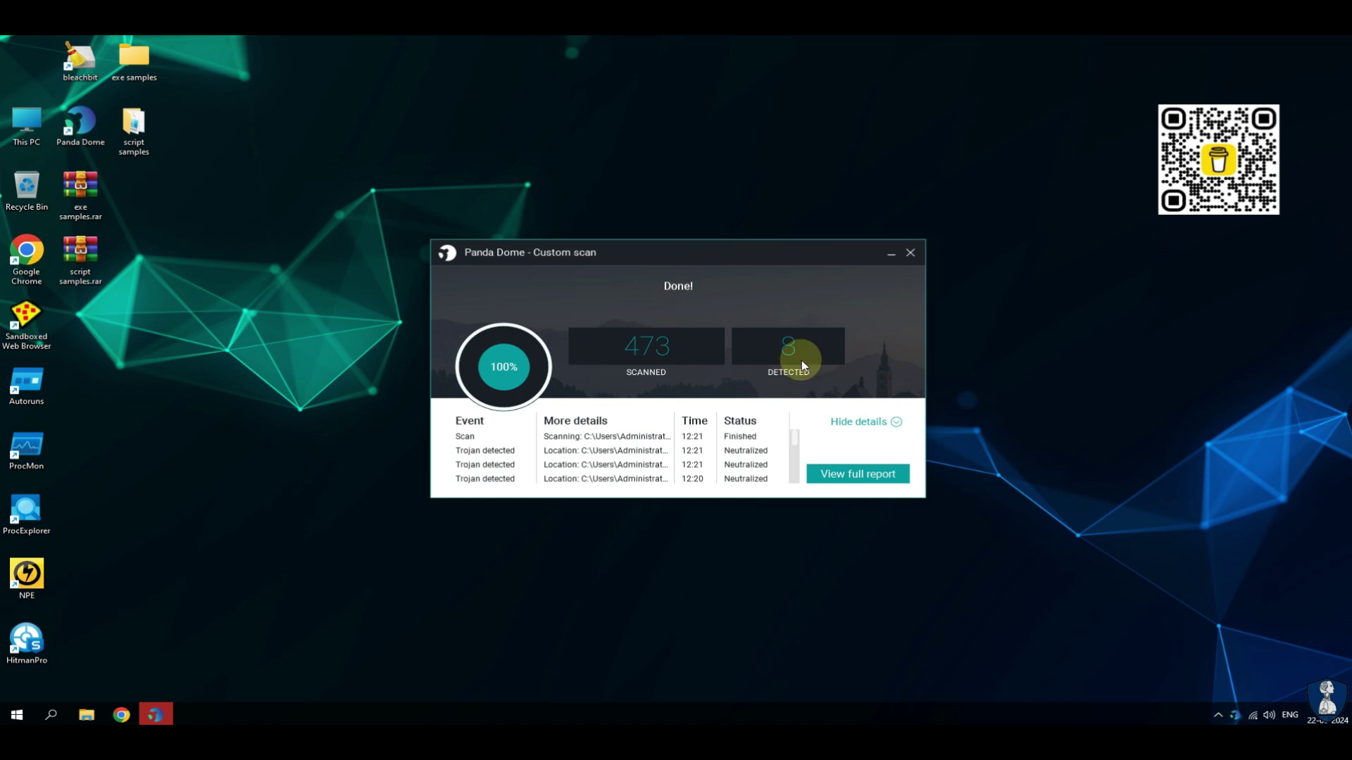
drag(795, 438, 796, 482)
Step: Close the scan results, then confirm exe samples is empty and script samples holds four files
click(910, 255)
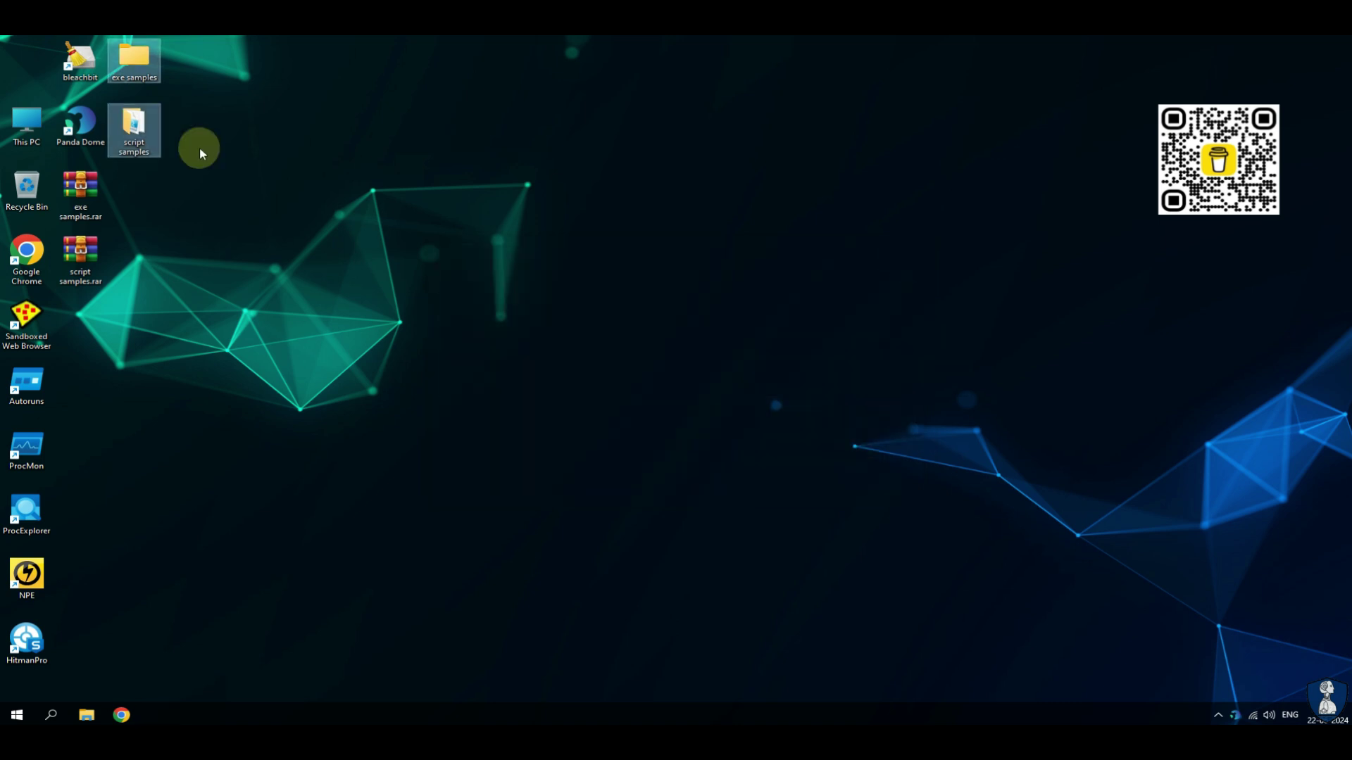
double_click(138, 59)
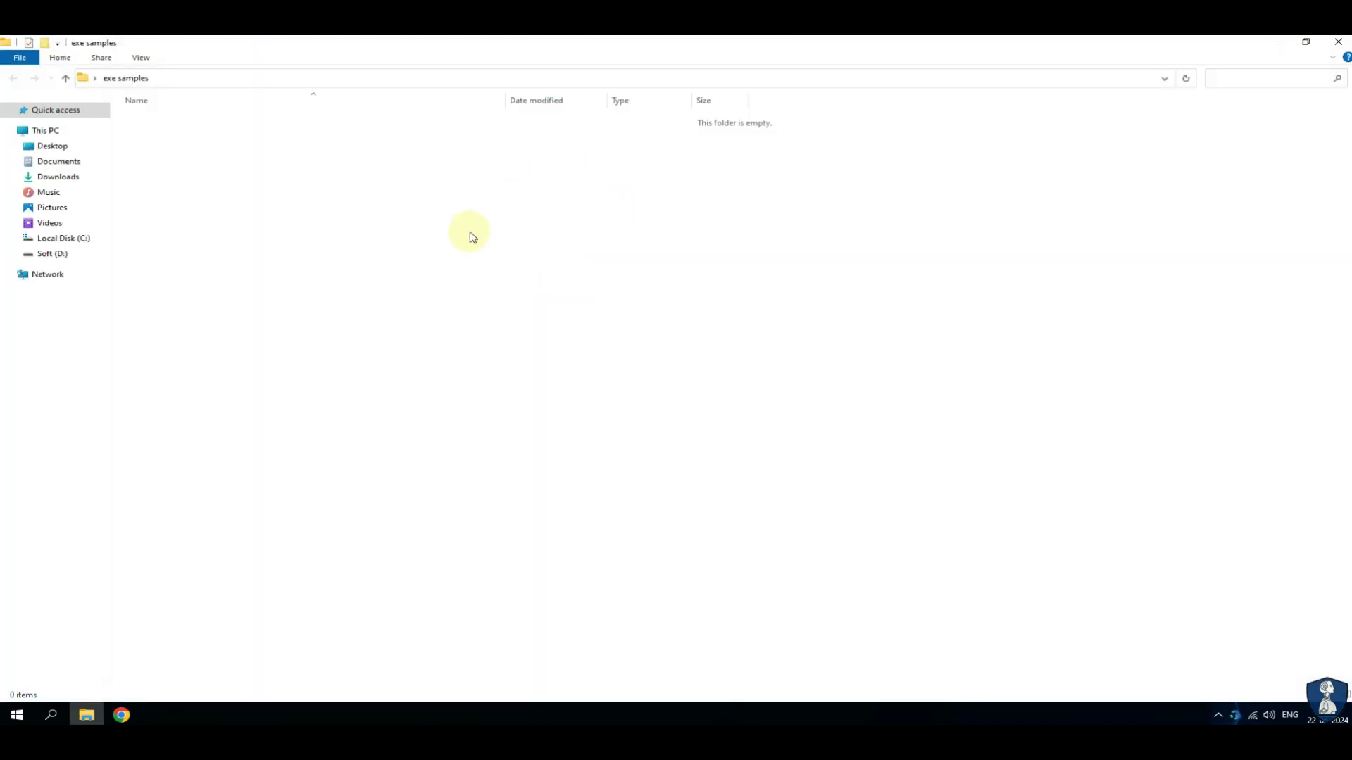
click(1337, 42)
click(138, 138)
double_click(138, 133)
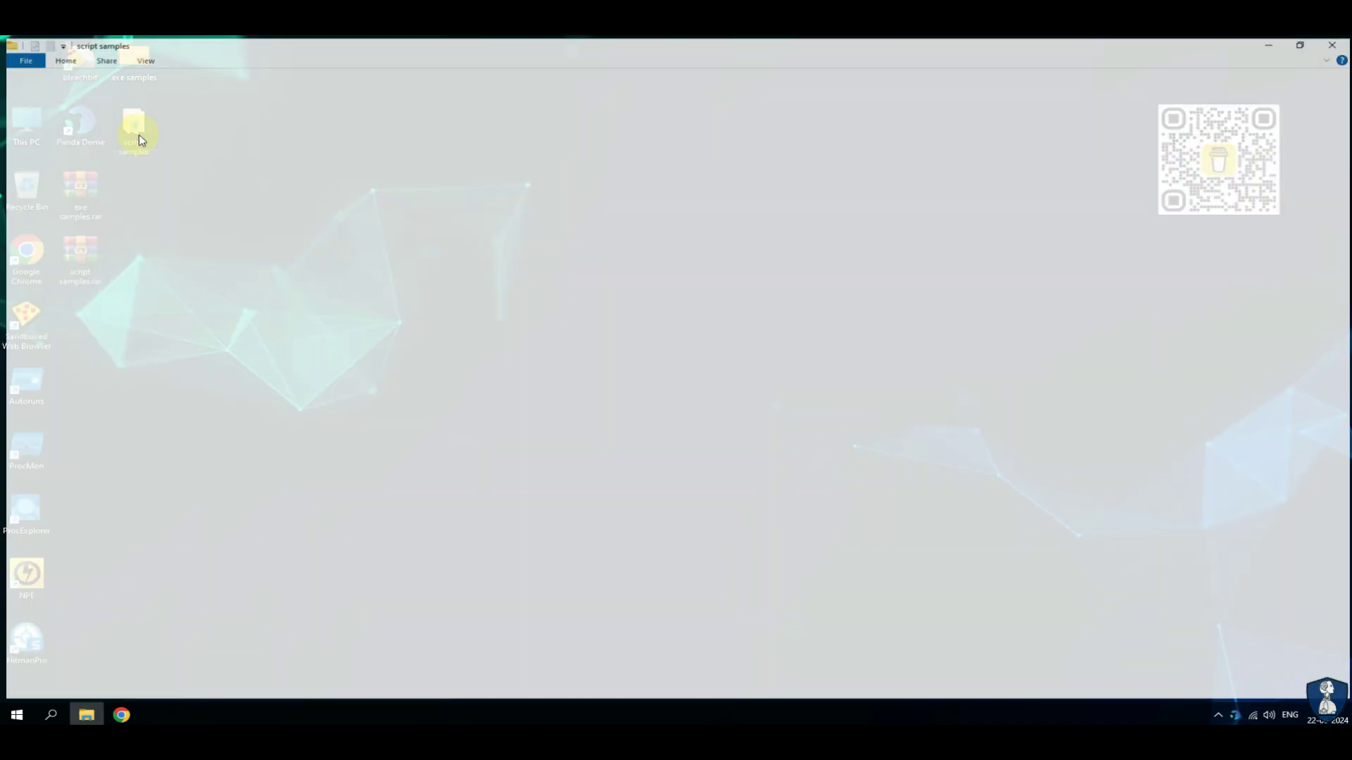
key(ctrl+a)
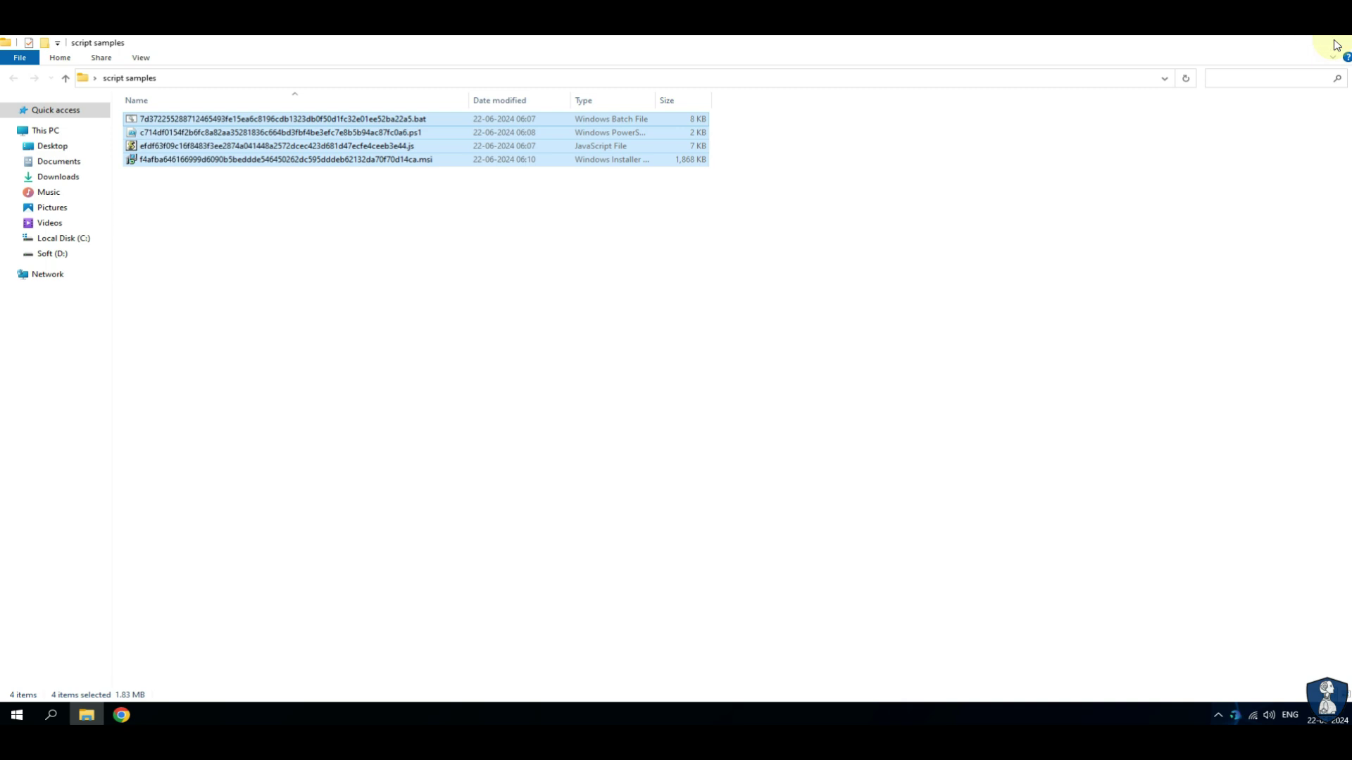
click(1338, 42)
right_click(141, 131)
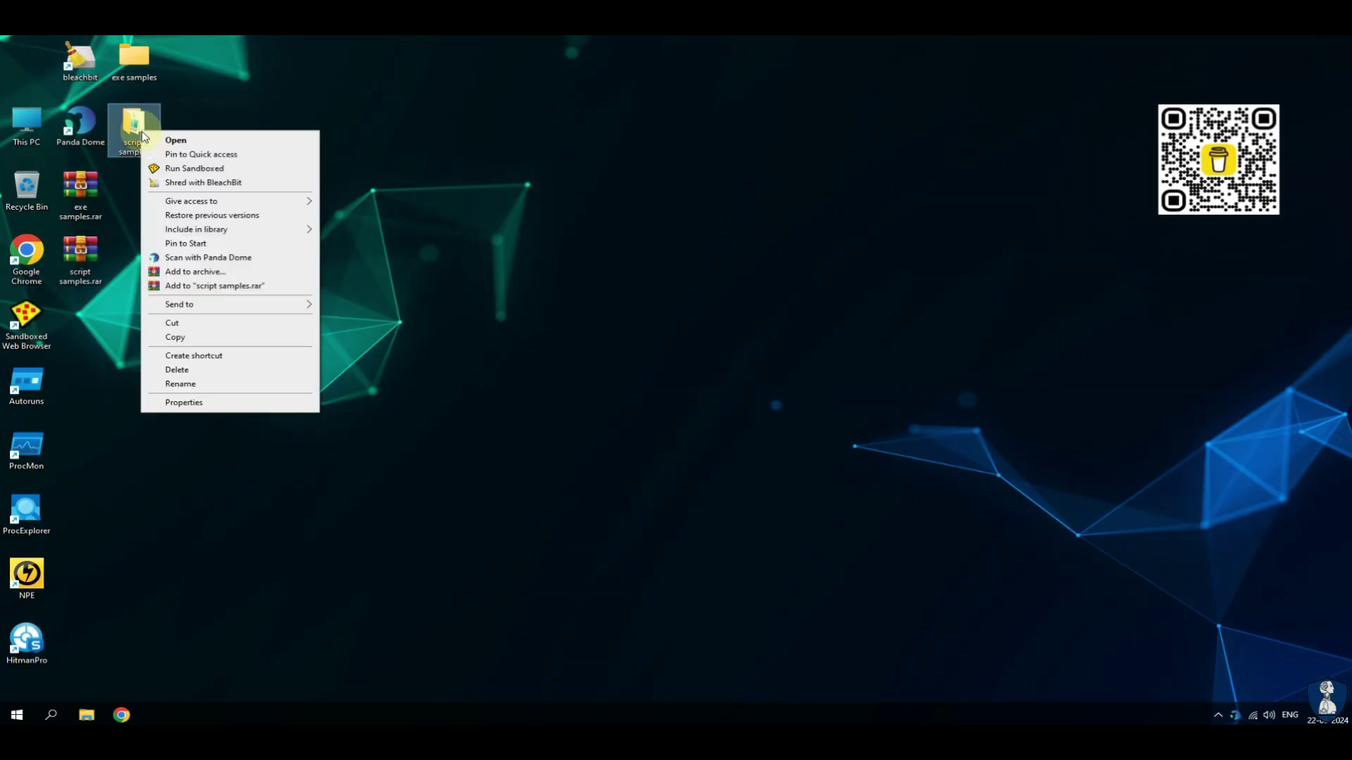
Step: Scan script samples with Panda Dome (240 scanned, 0 detected), then launch a critical area scan
click(210, 259)
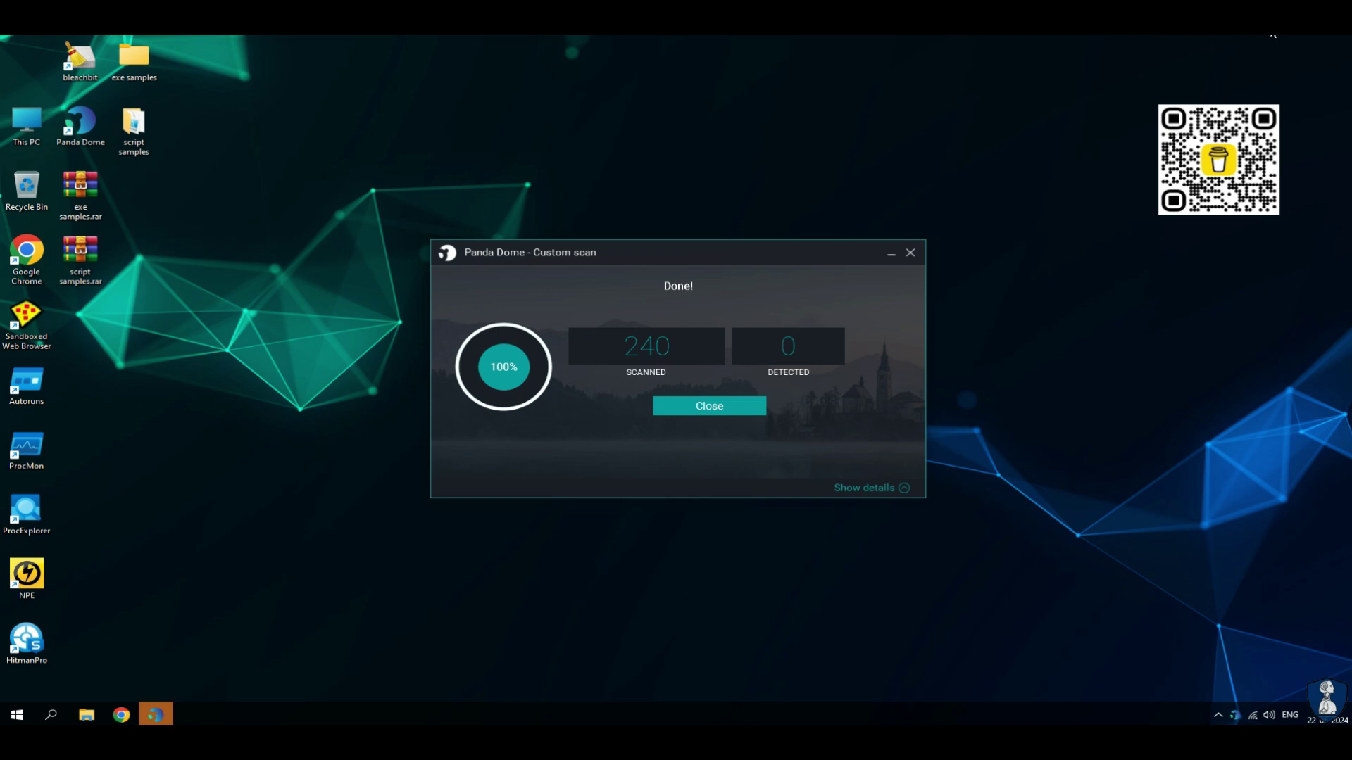
click(709, 404)
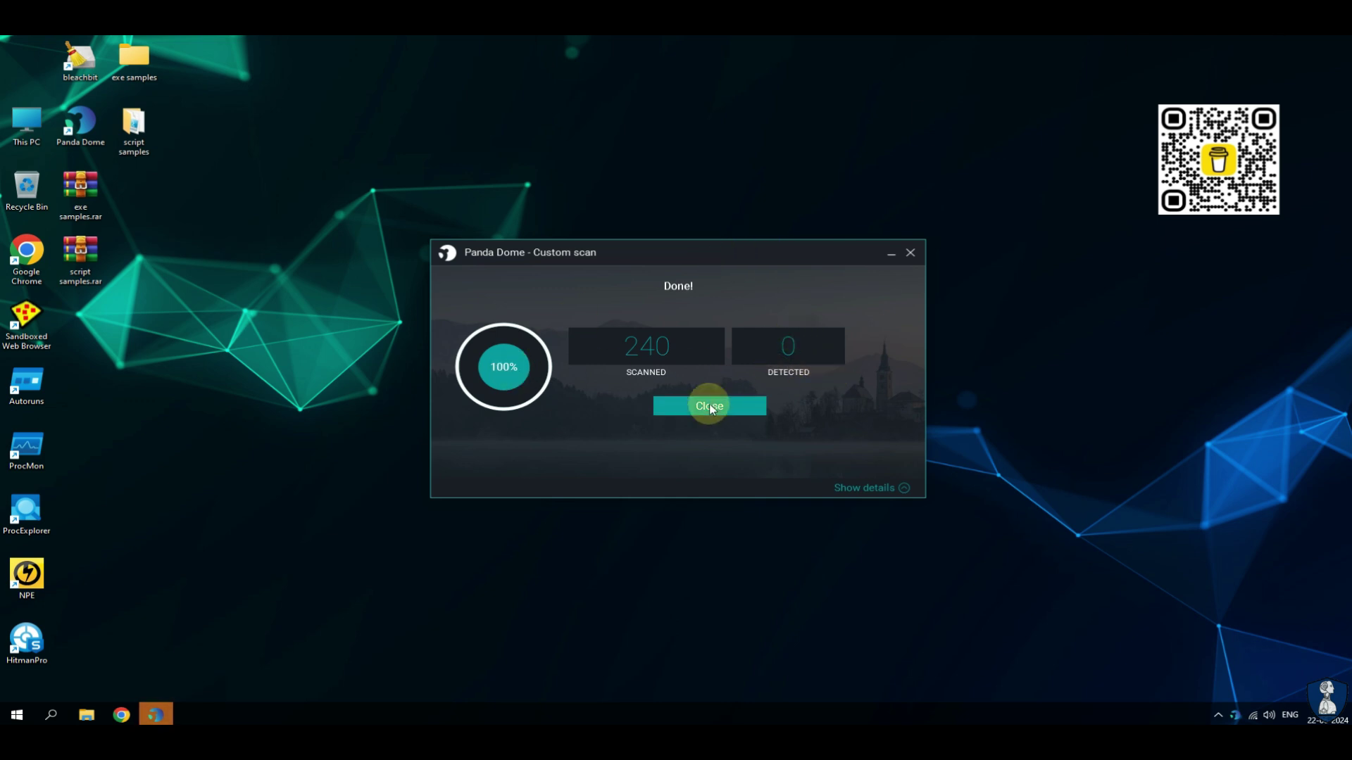
double_click(74, 140)
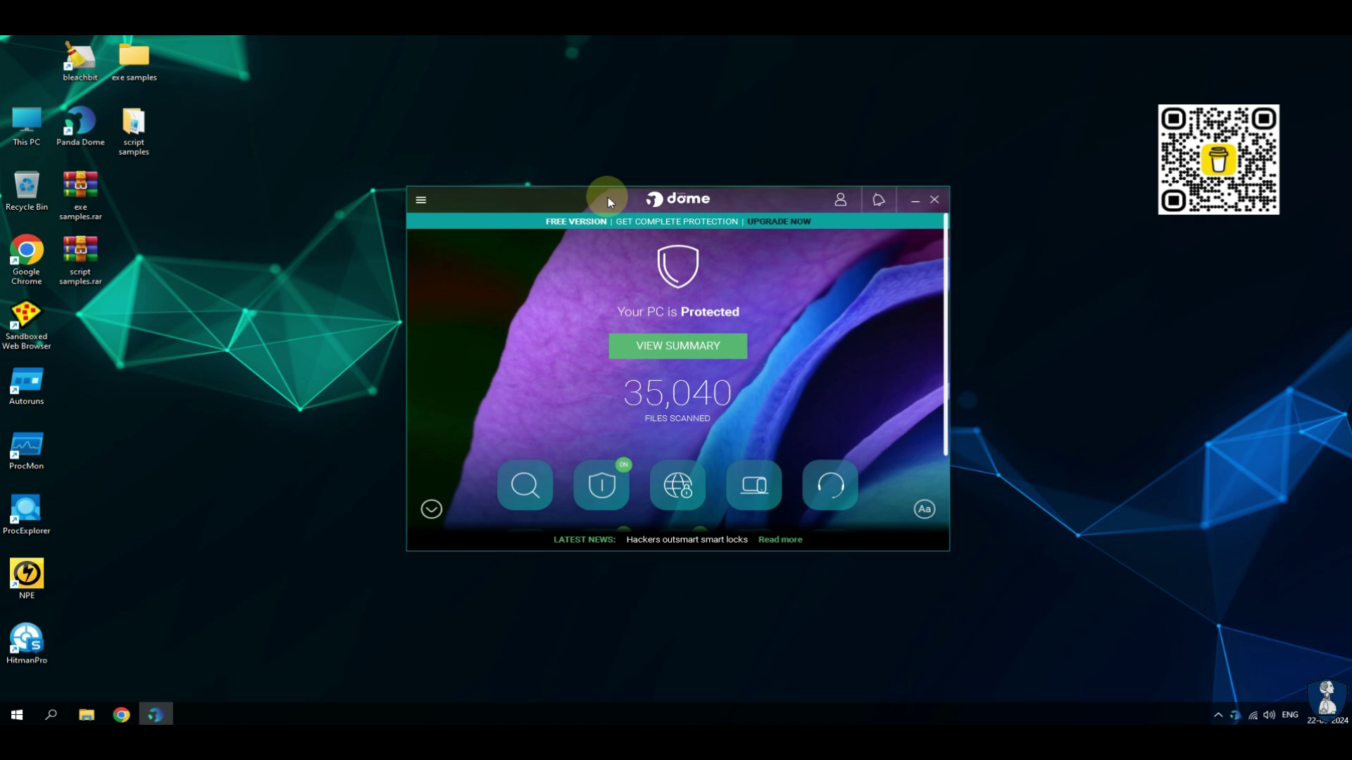
click(528, 483)
click(549, 315)
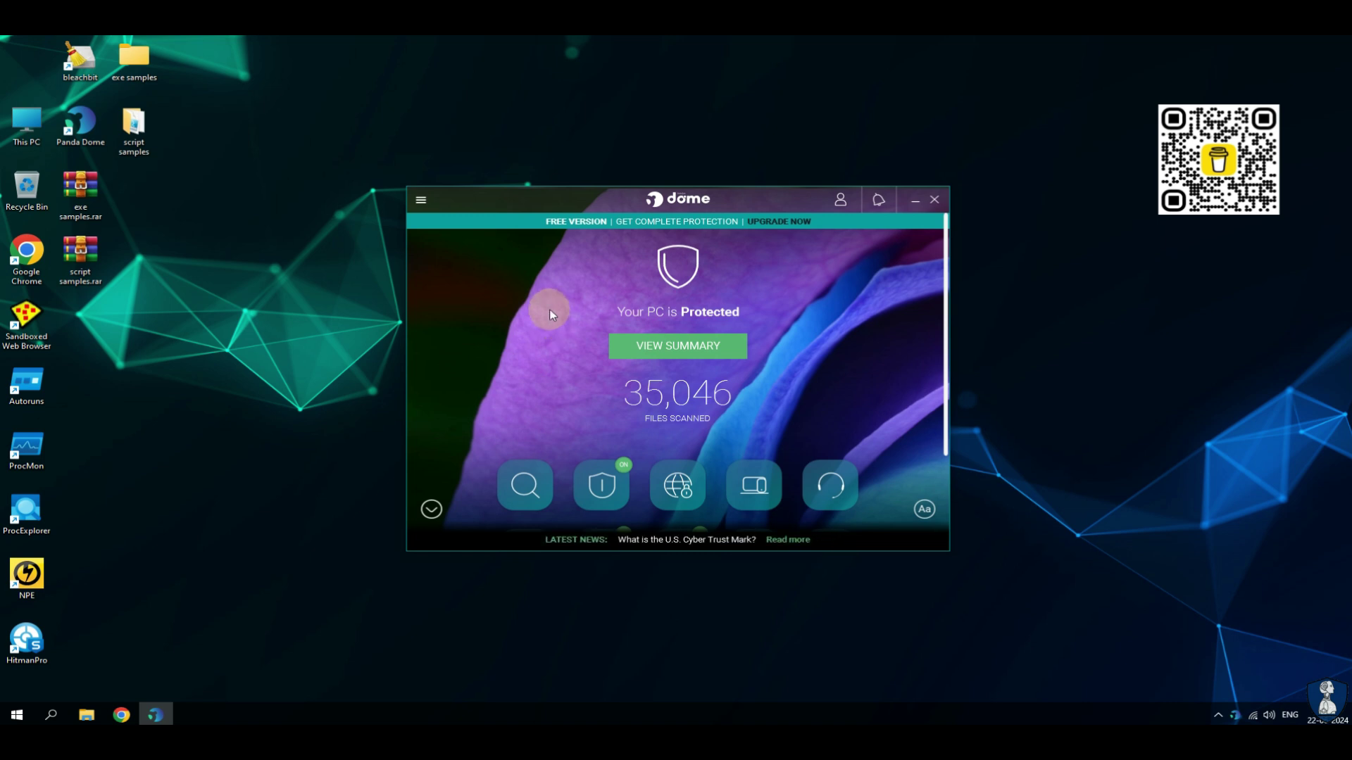
click(935, 201)
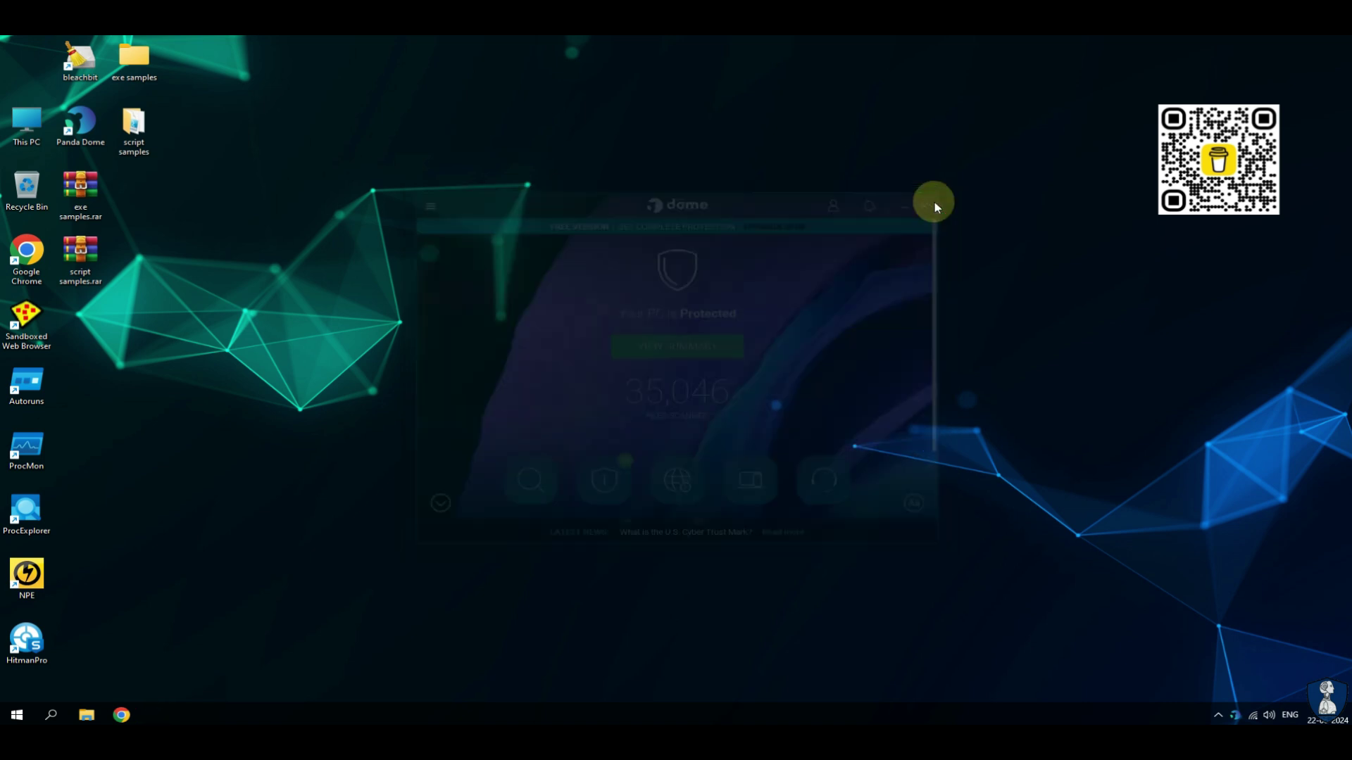
Step: Inspect running processes in Process Explorer, then dismiss the clean 20,154-file critical scan results
click(27, 514)
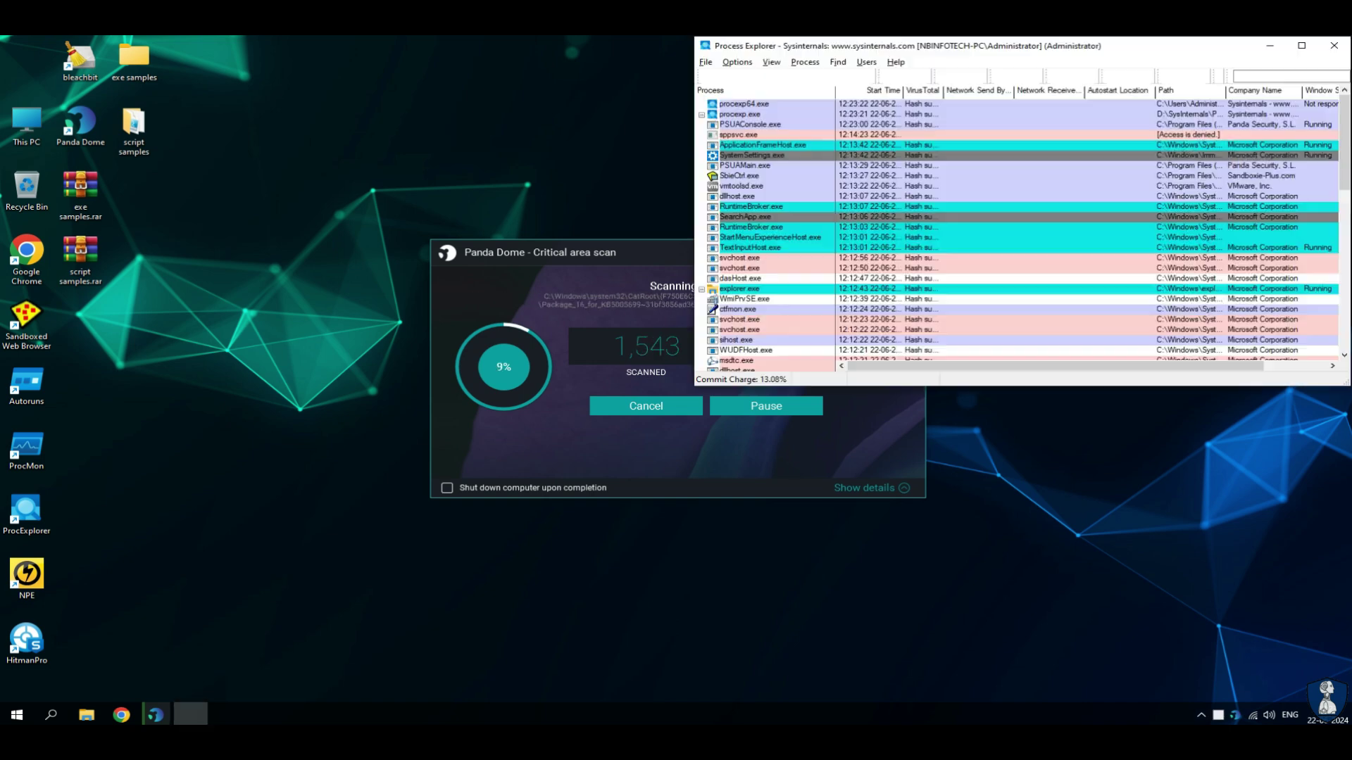
click(752, 178)
drag(1346, 106, 1347, 310)
click(1347, 105)
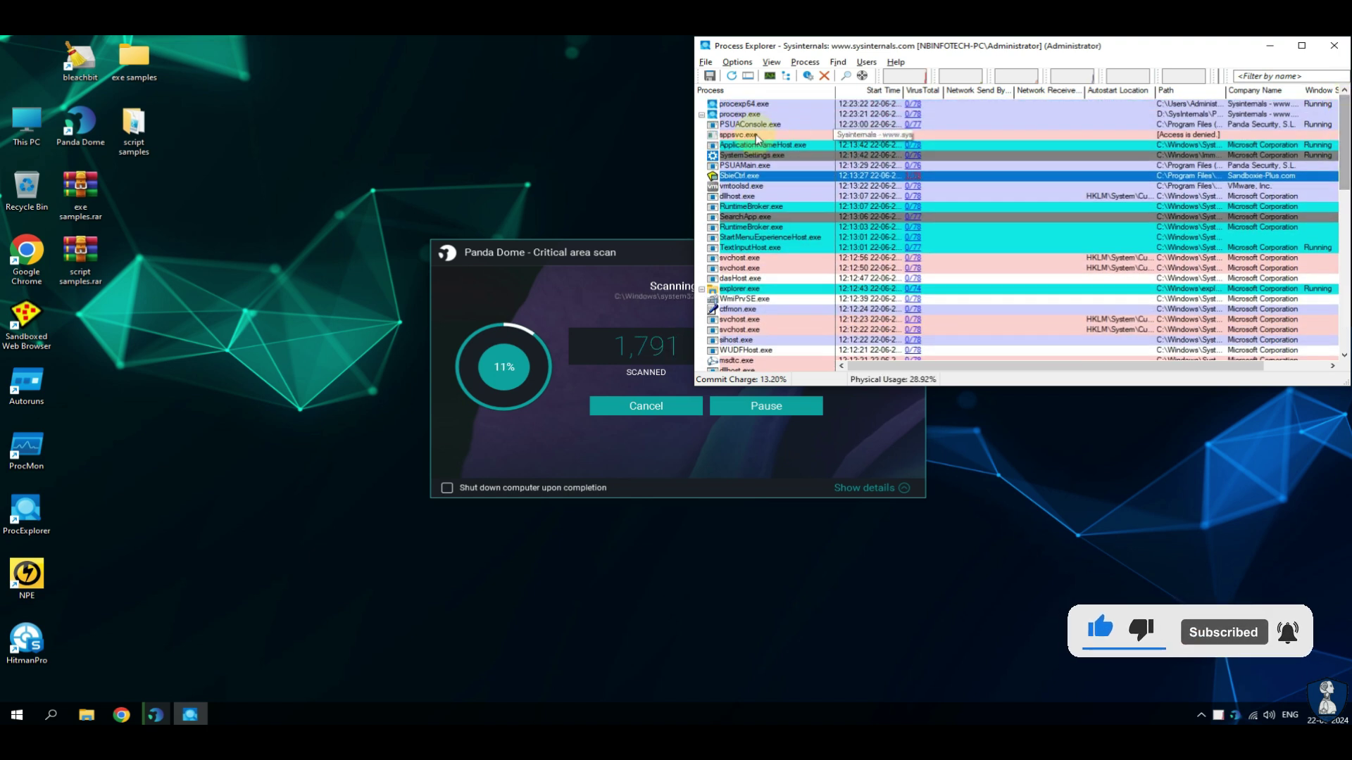
click(1338, 48)
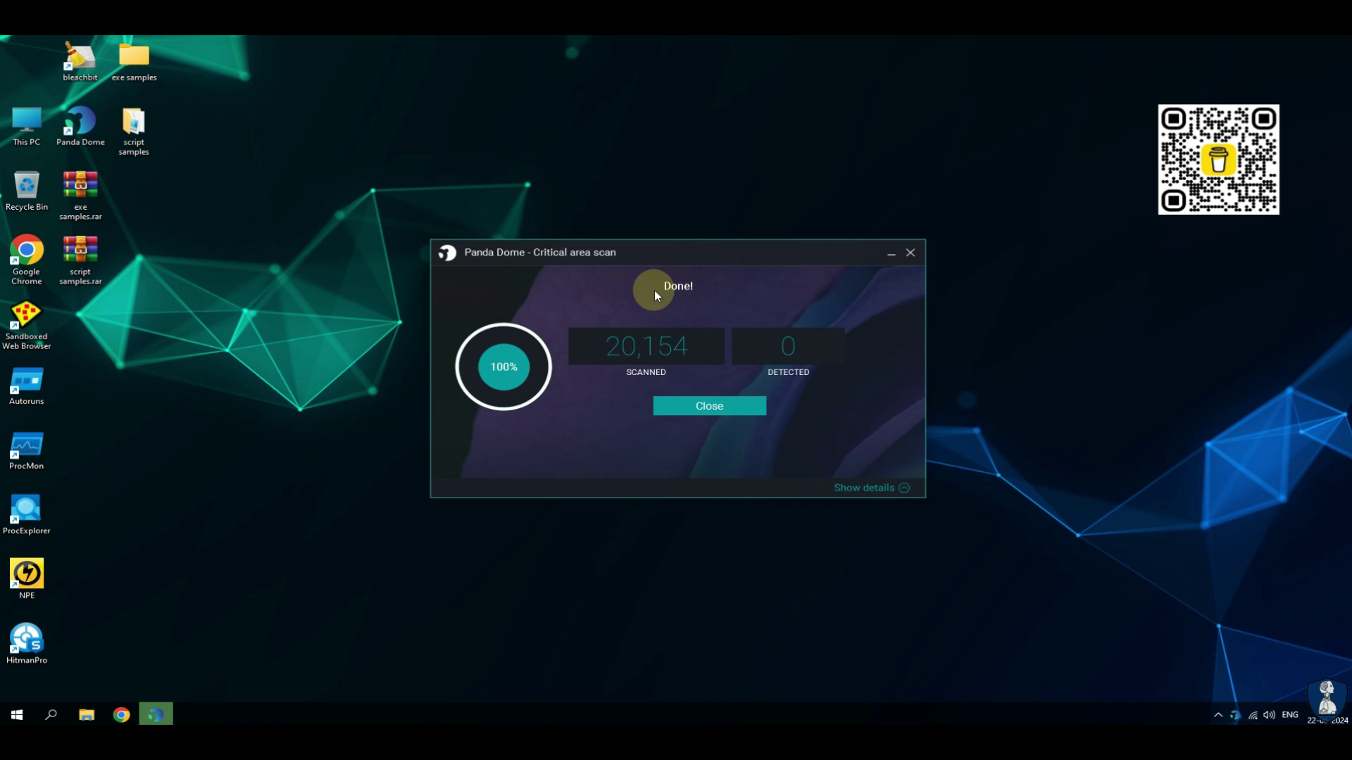
click(682, 409)
Step: Launch Norton Power Eraser, accept the licence and scan the Desktop\script samples folder
double_click(27, 574)
click(917, 523)
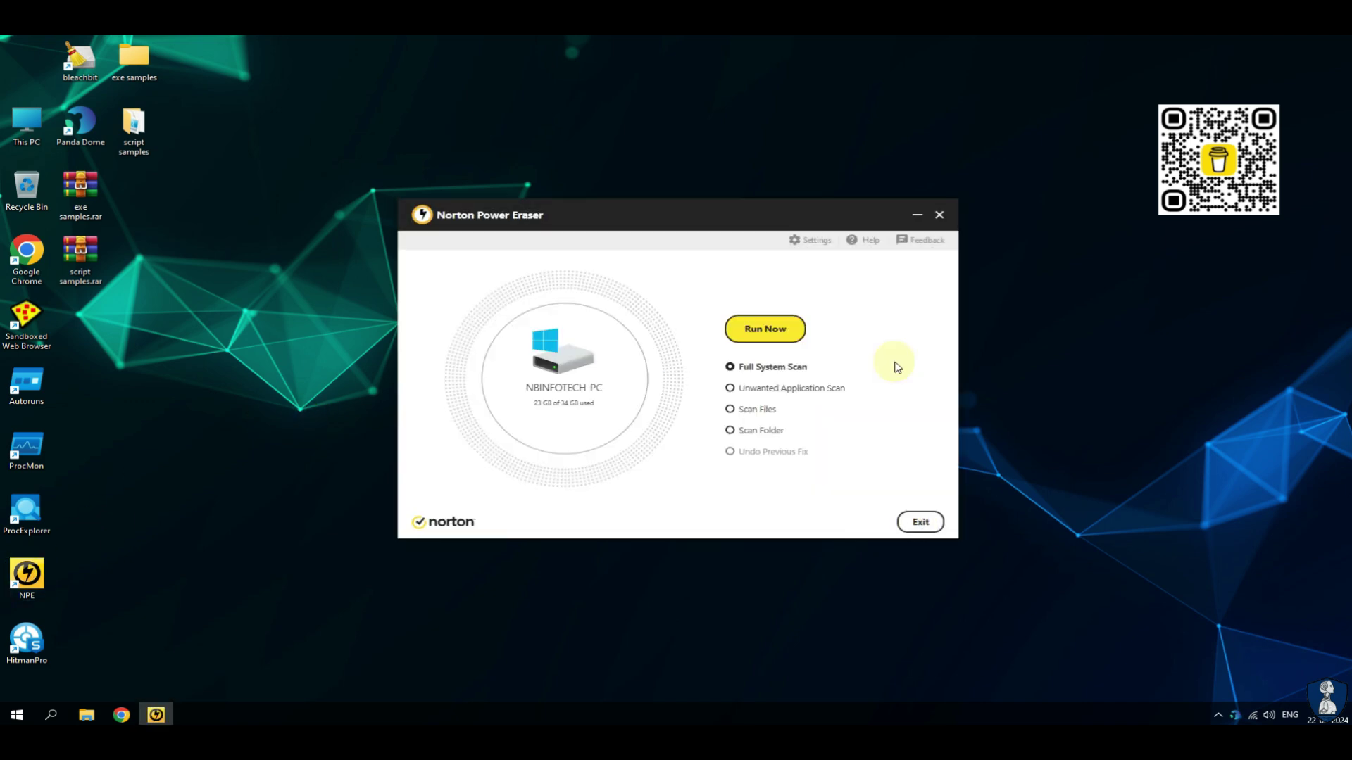
click(794, 340)
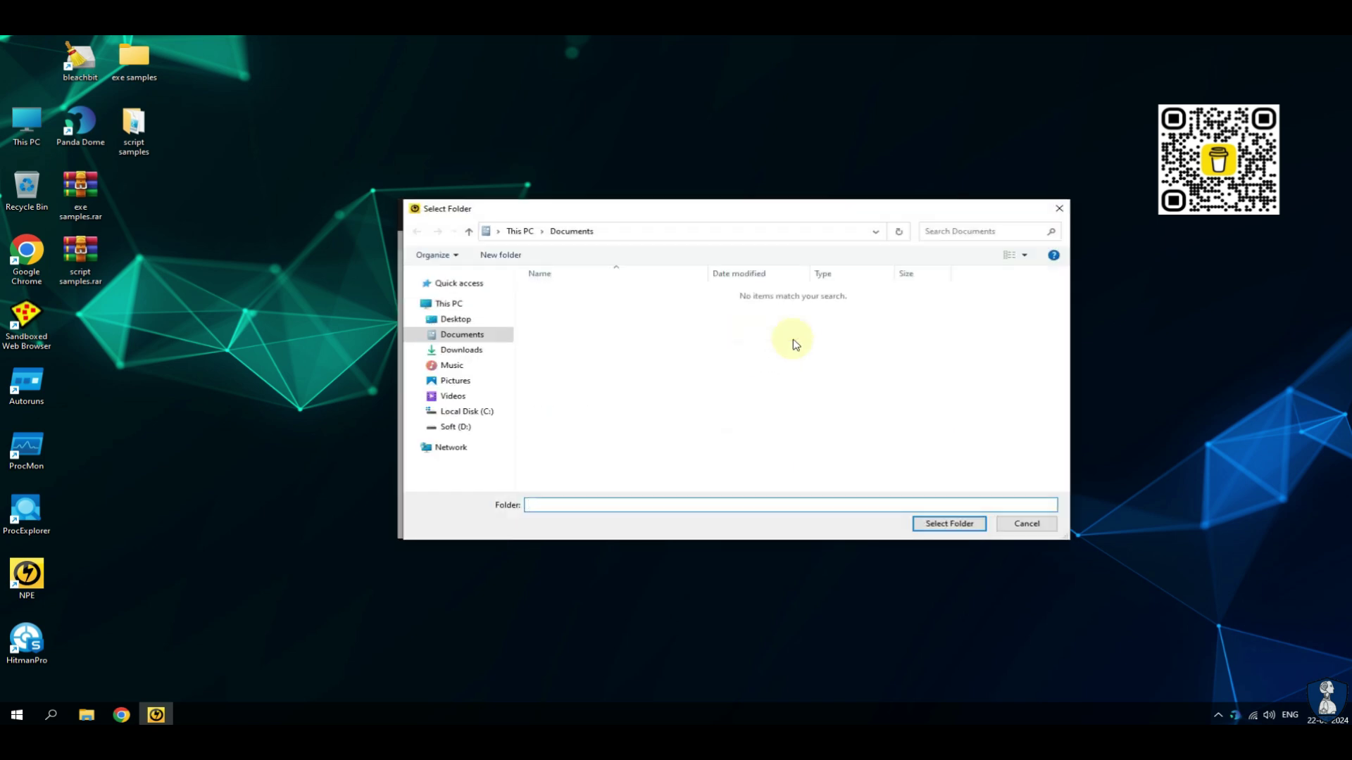
click(451, 319)
click(567, 306)
key(Return)
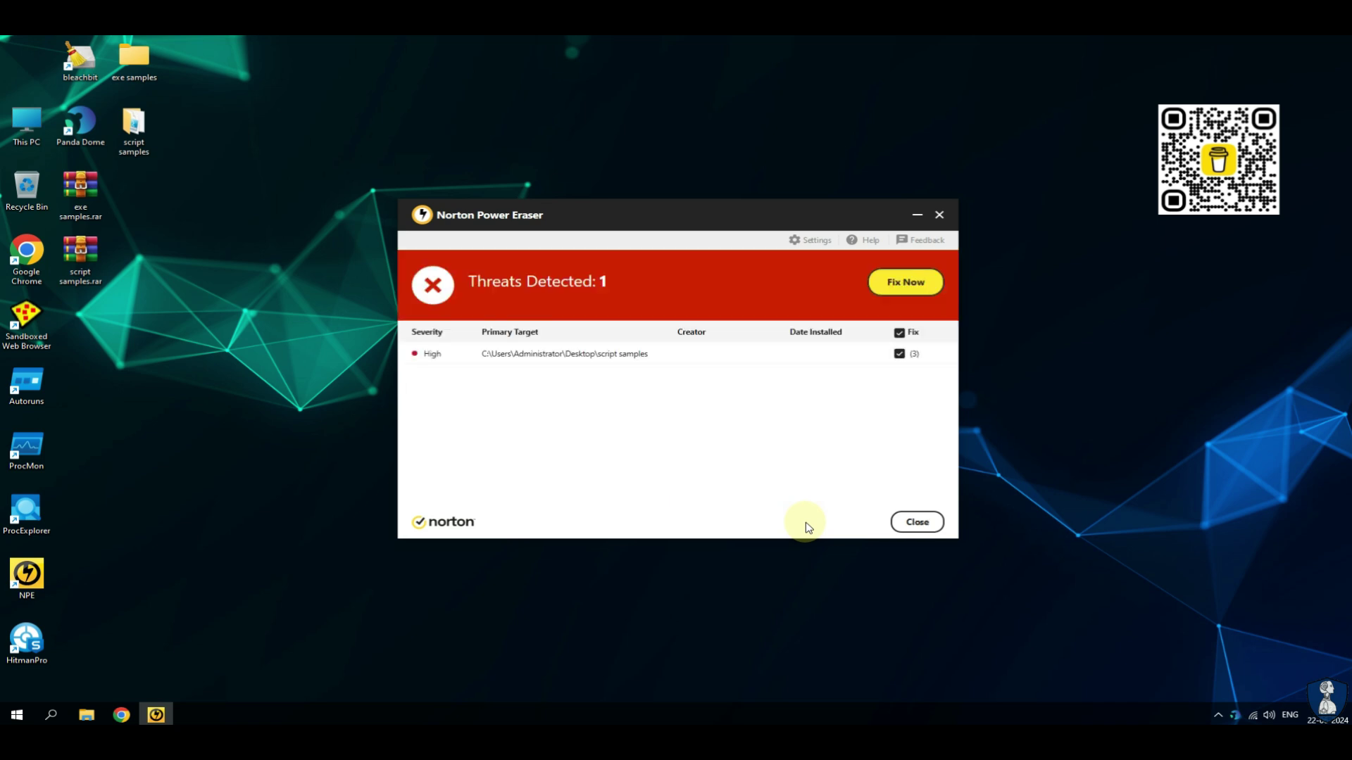
Step: Review the high-severity threat found, remove it with Fix Now, and exit the tool
click(912, 354)
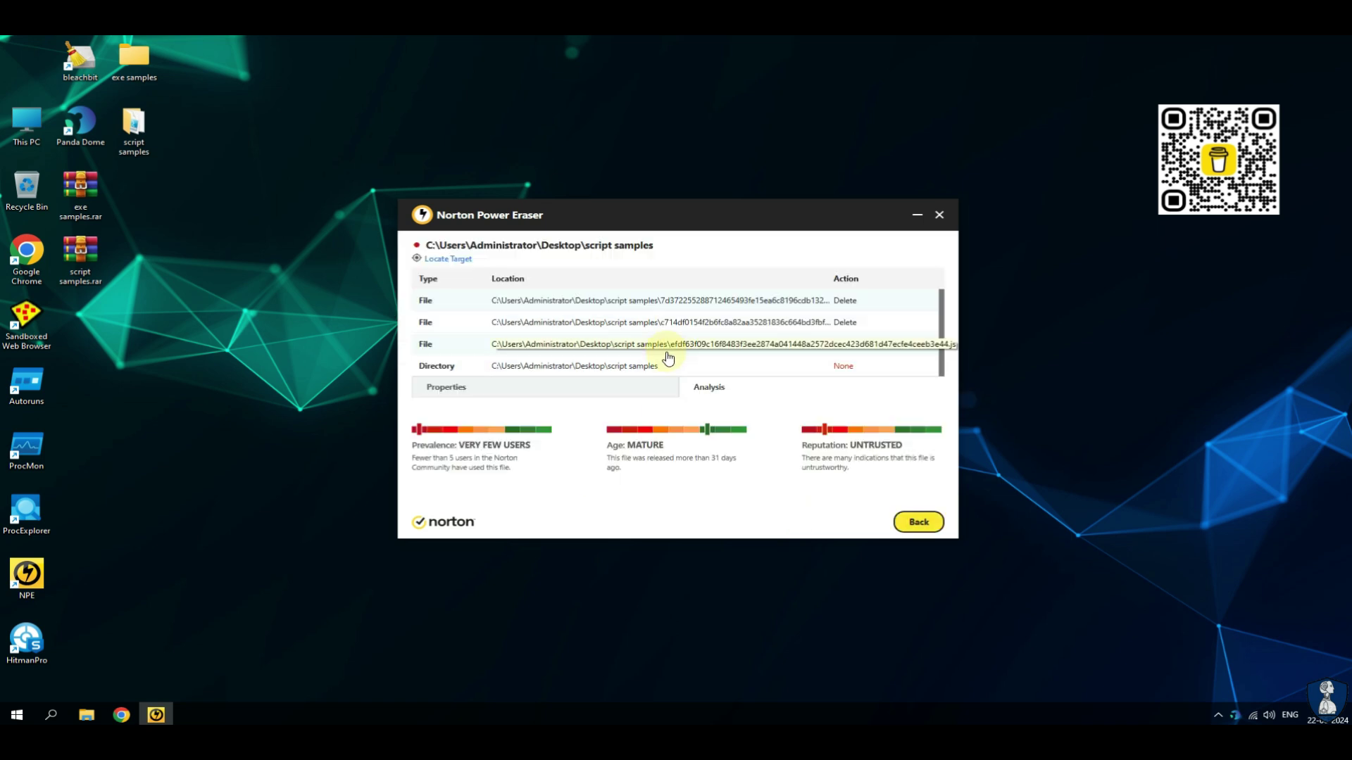
click(919, 522)
click(900, 281)
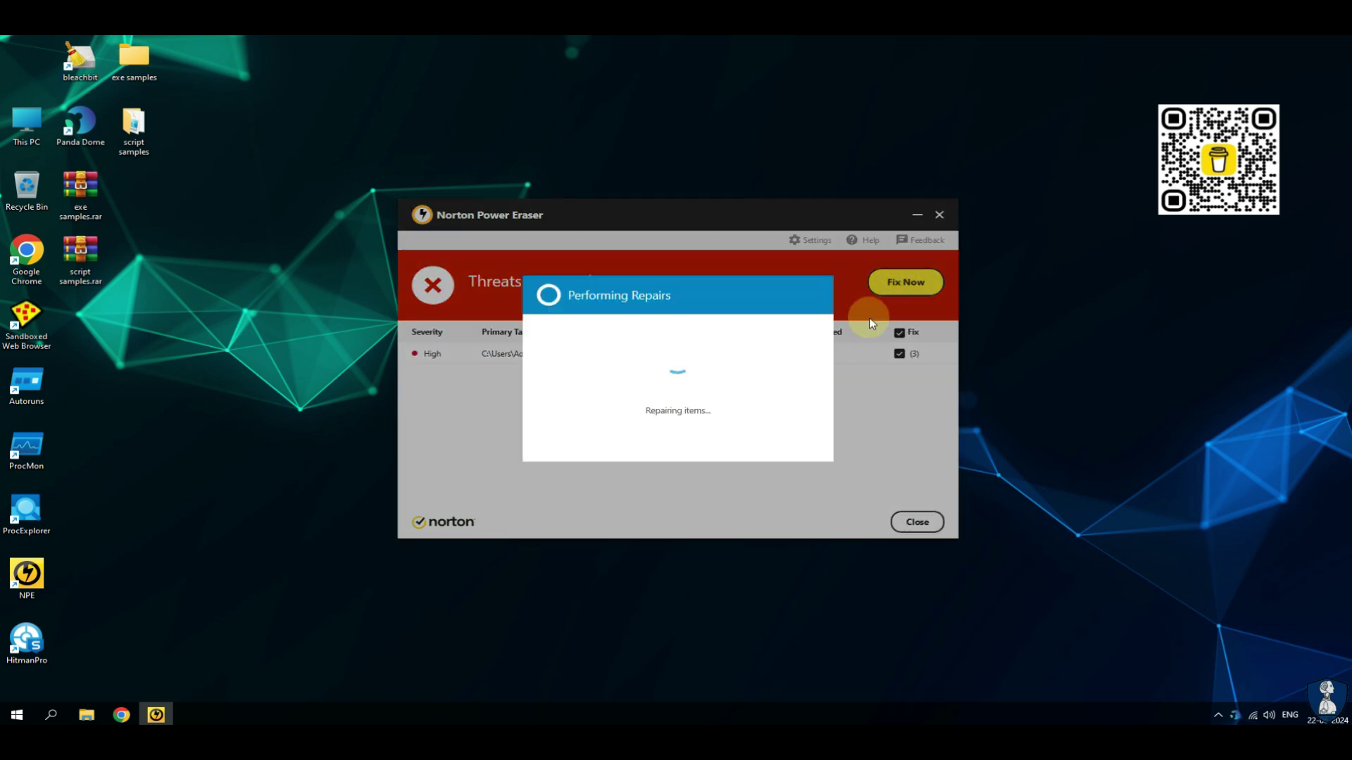
click(772, 441)
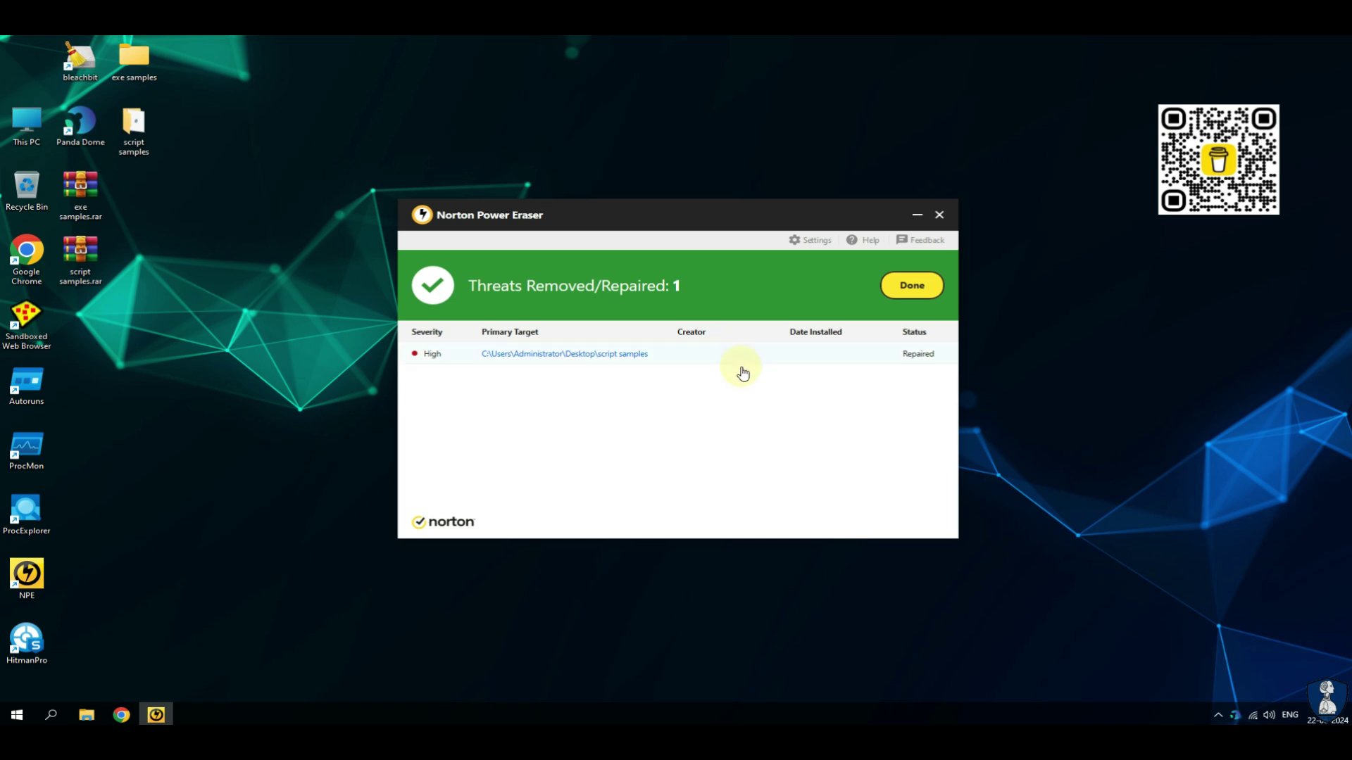
click(913, 289)
click(920, 522)
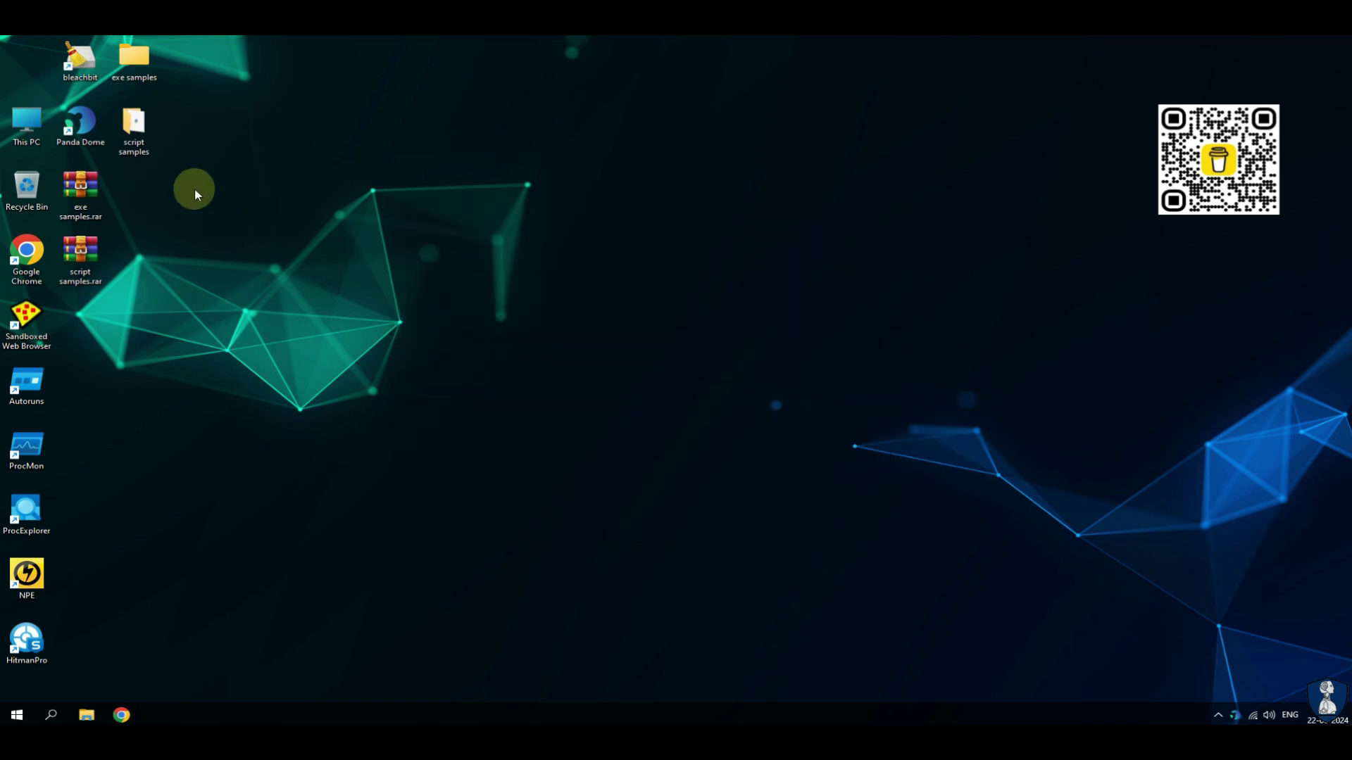
Step: Permanently delete the exe samples folder and both .rar archives from the Desktop
double_click(131, 128)
click(1338, 41)
key(Up)
key(shift+Delete)
key(Return)
drag(136, 180, 74, 286)
key(shift+Delete)
key(Return)
Step: Run a Norton Power Eraser full system scan with adjusted settings, finding no threats
double_click(53, 573)
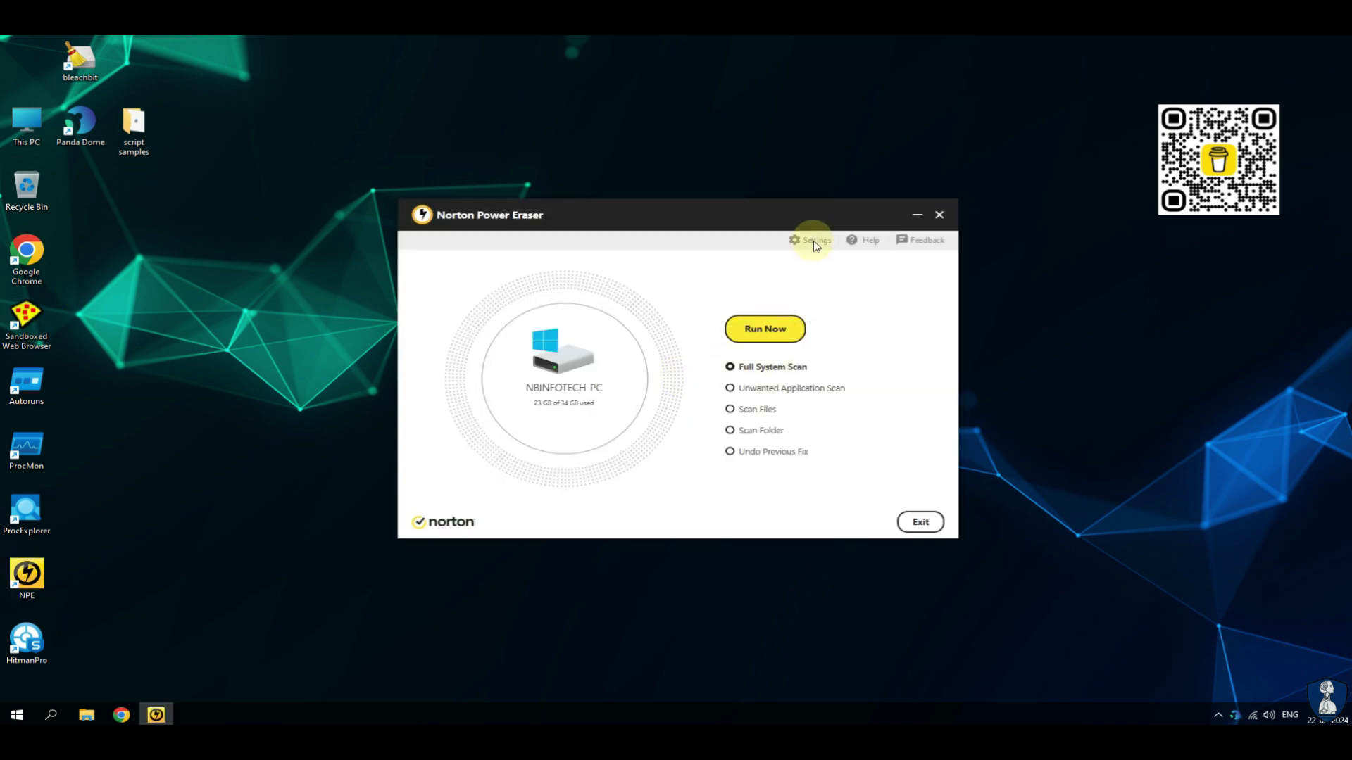
click(815, 241)
click(921, 525)
click(775, 332)
click(784, 441)
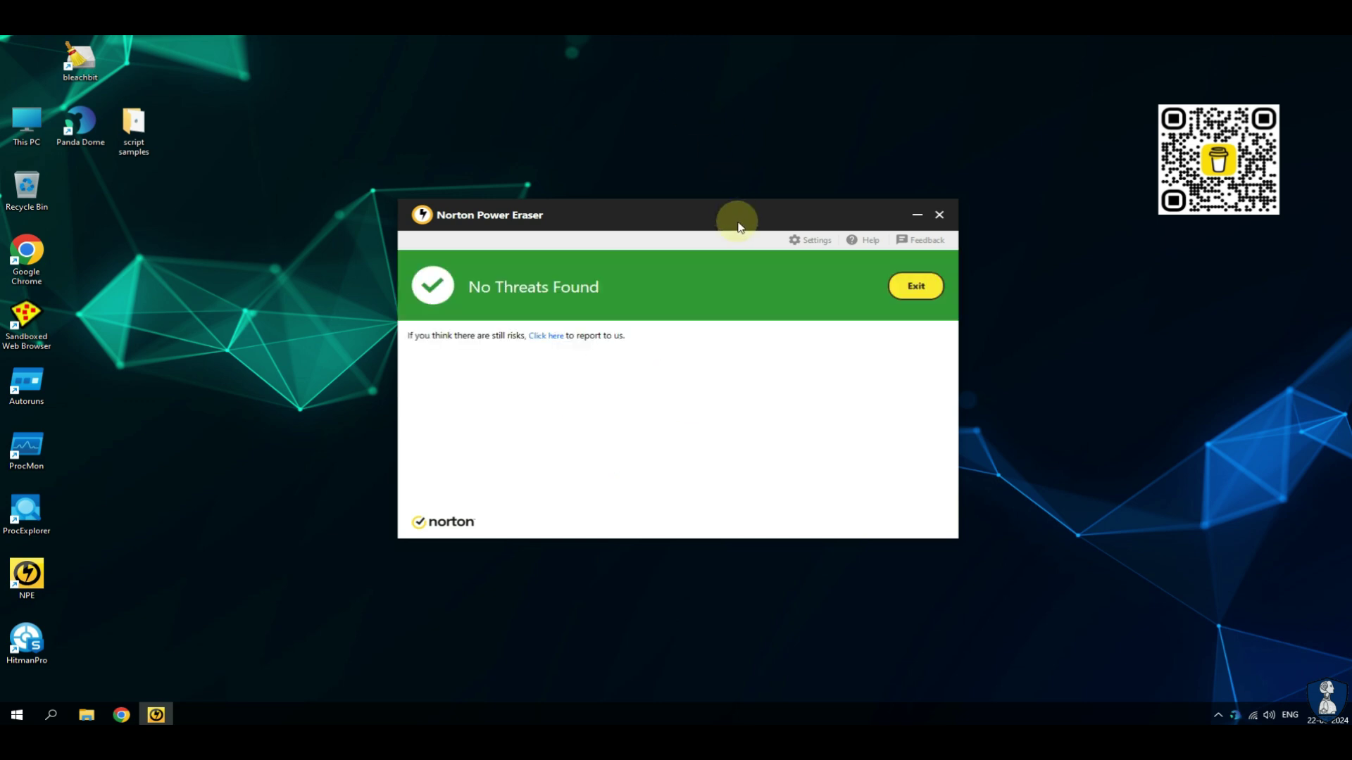
click(916, 288)
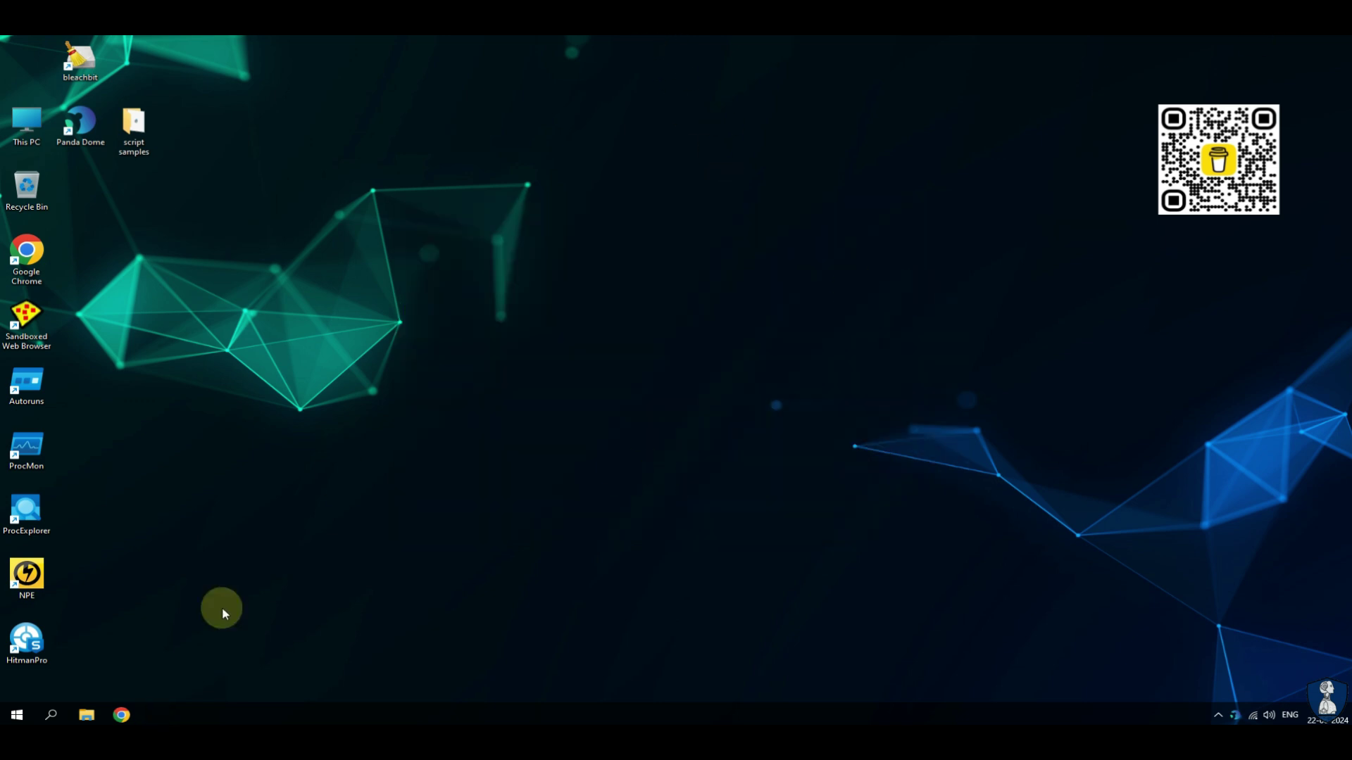
Step: Run a HitmanPro scan finding no threats in 1,268,051 objects, then reopen script samples
click(792, 531)
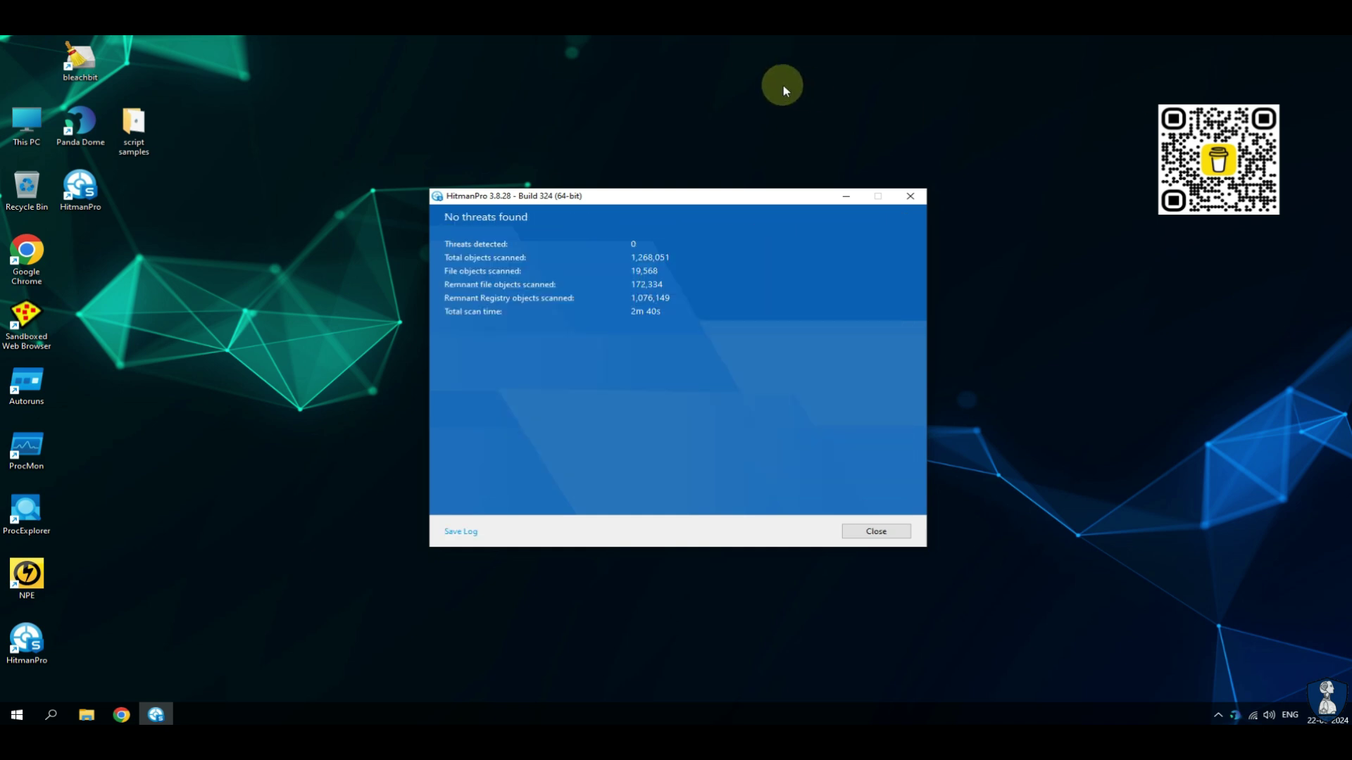
click(865, 533)
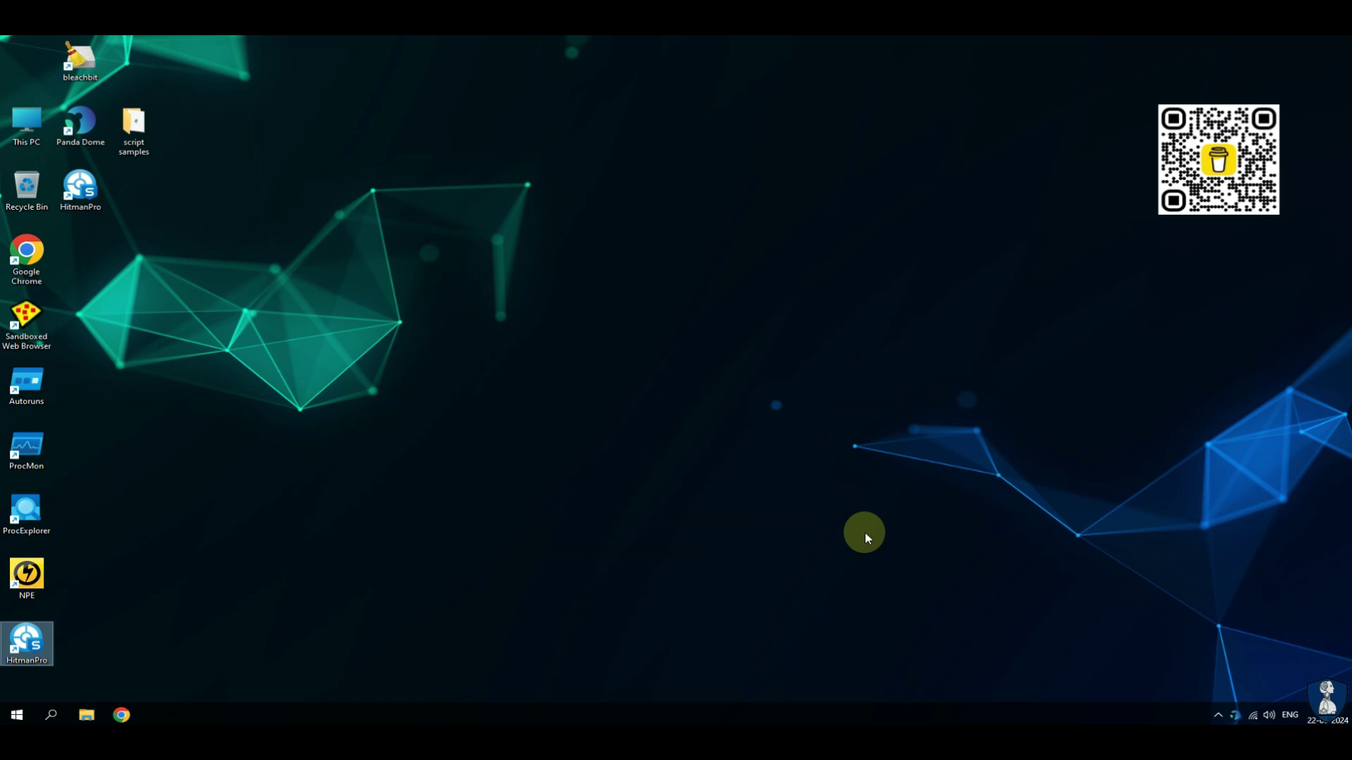
double_click(131, 134)
Step: Back in VirusTotal, browse to the Desktop's script samples folder to choose a file
click(1274, 46)
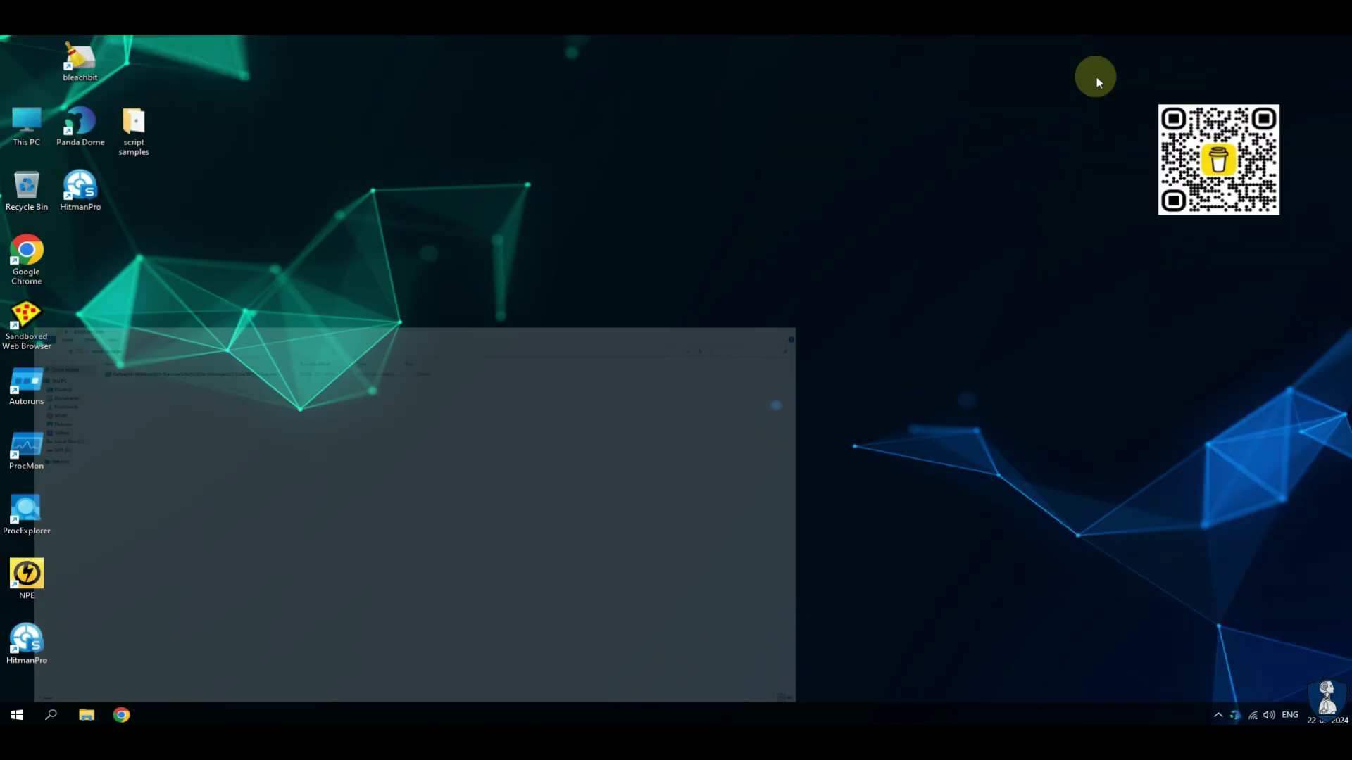
click(122, 715)
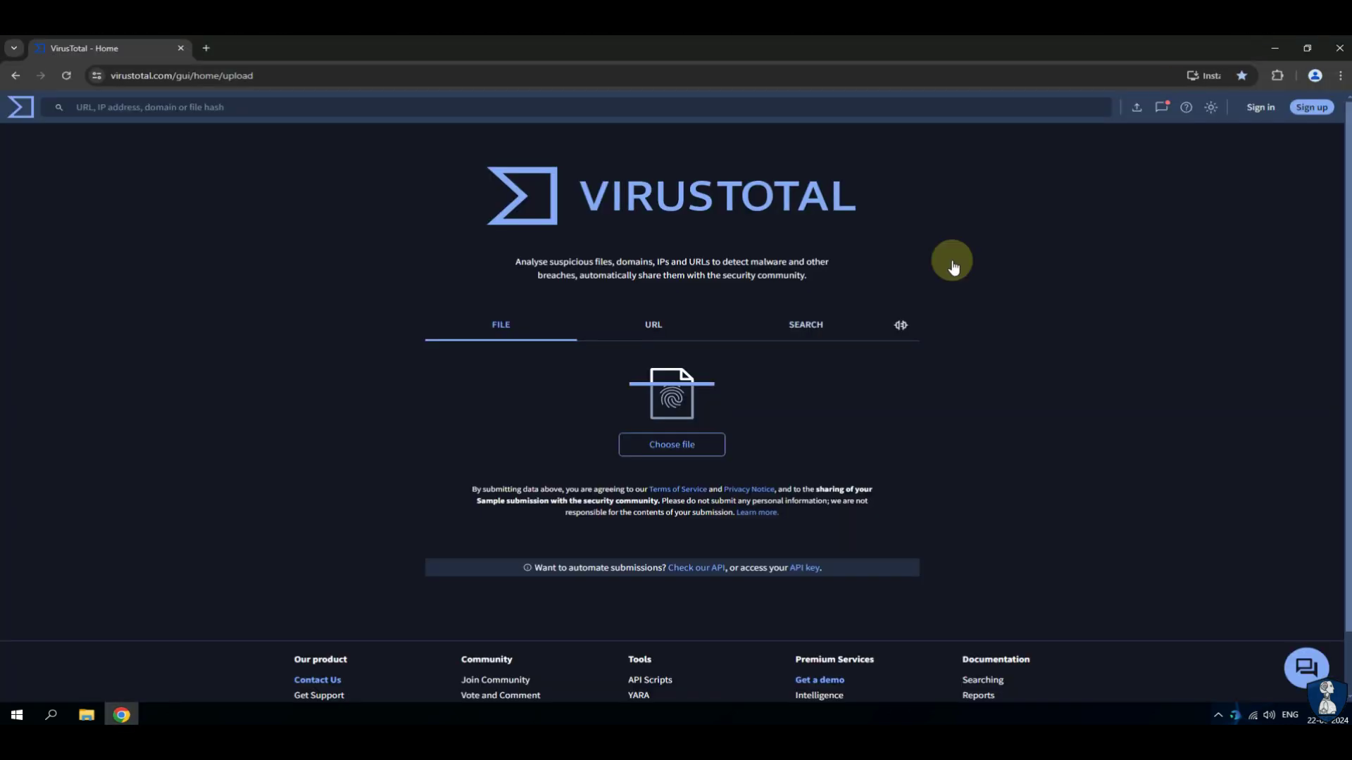
click(687, 449)
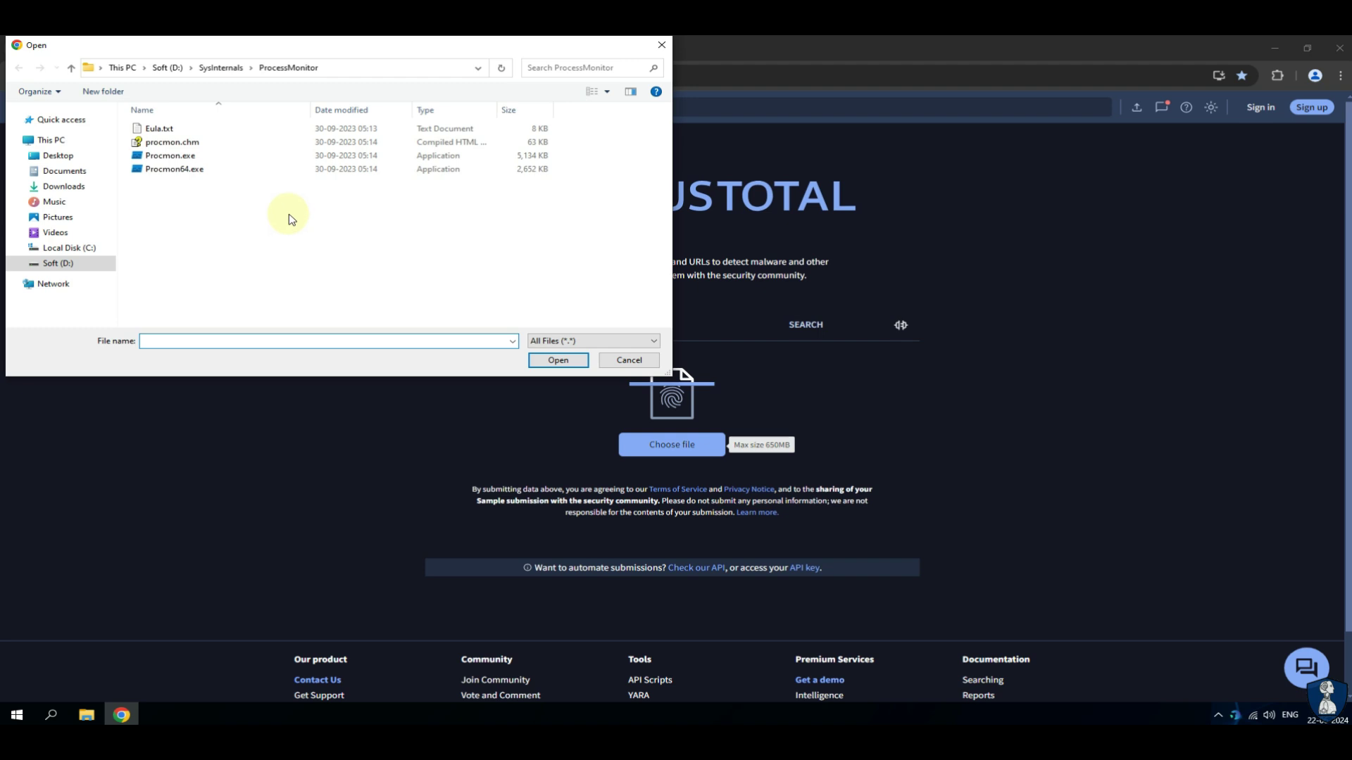
click(54, 157)
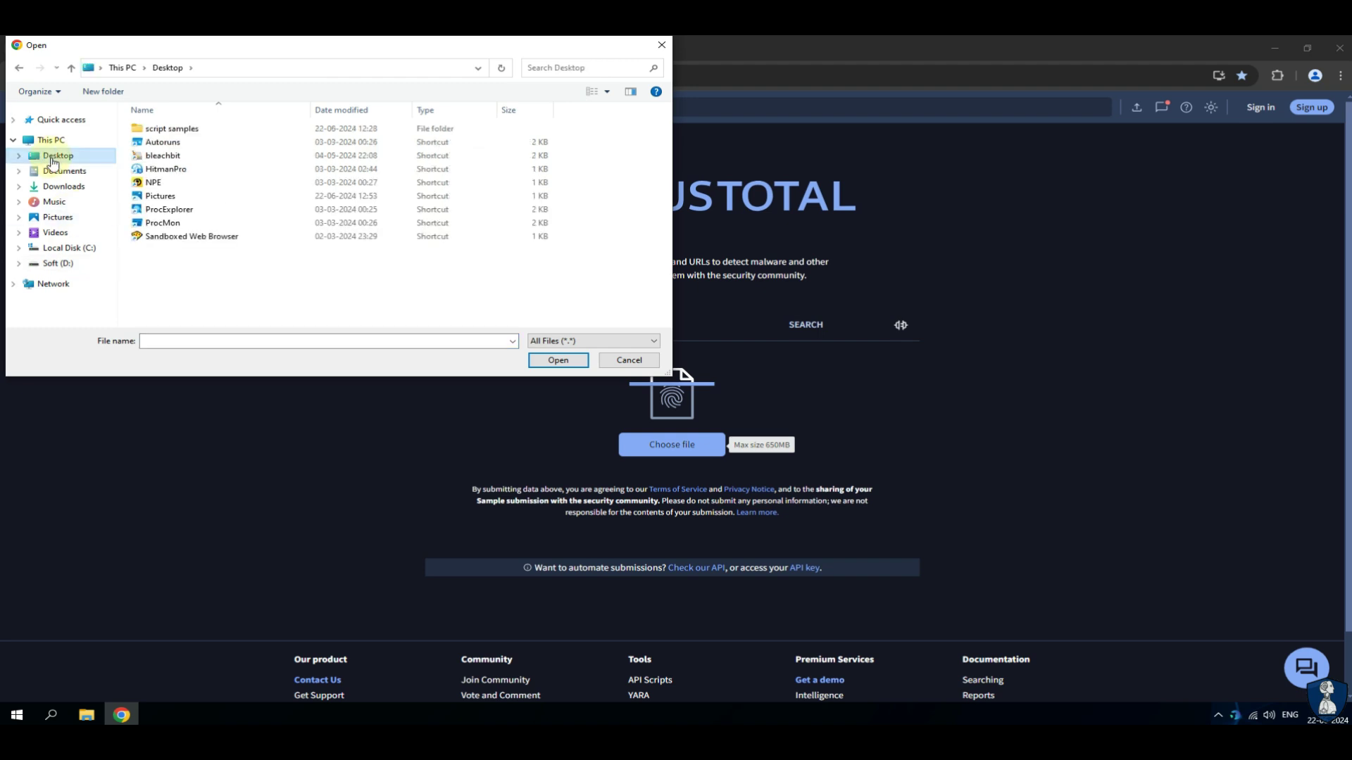
double_click(148, 129)
click(147, 128)
Step: Upload 7z2201-x64.msi, review its 0/64 clean report, and close Chrome
click(542, 361)
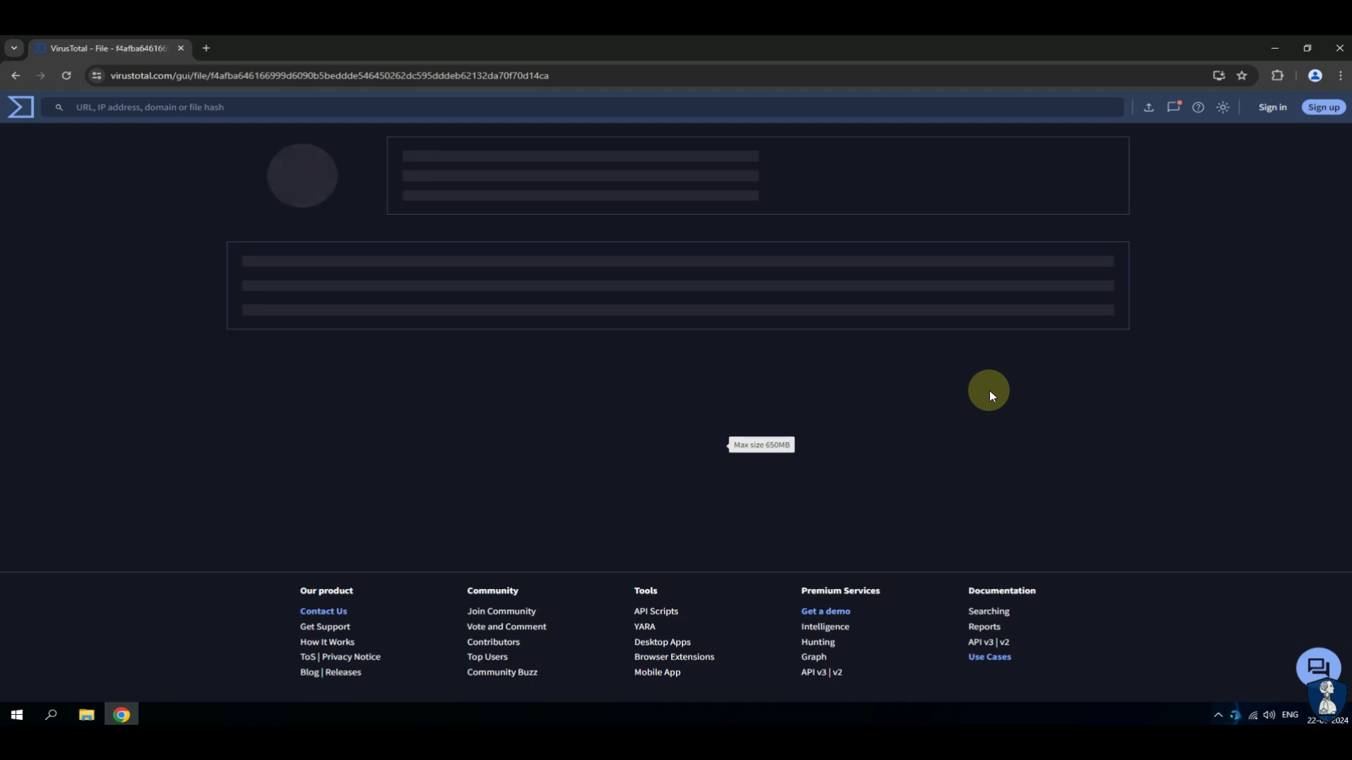
drag(519, 153, 571, 153)
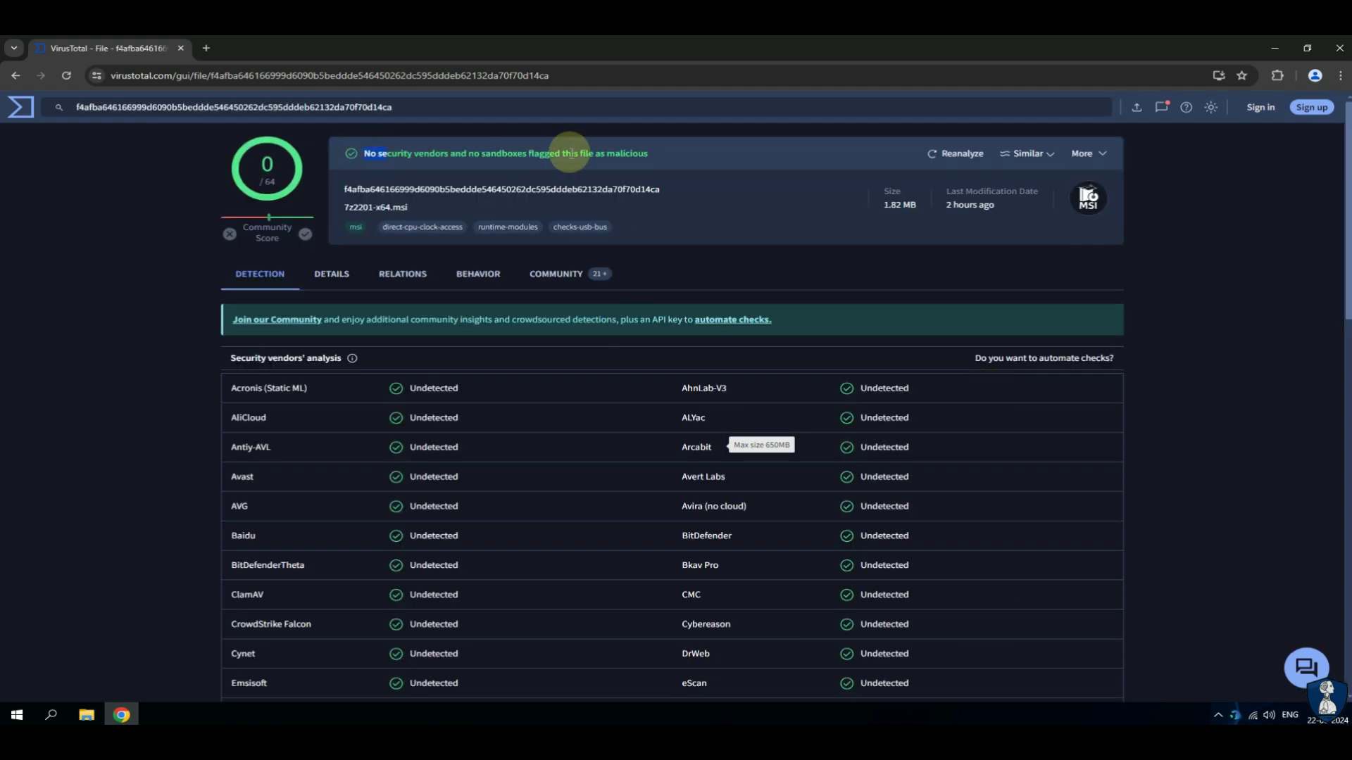
click(1340, 51)
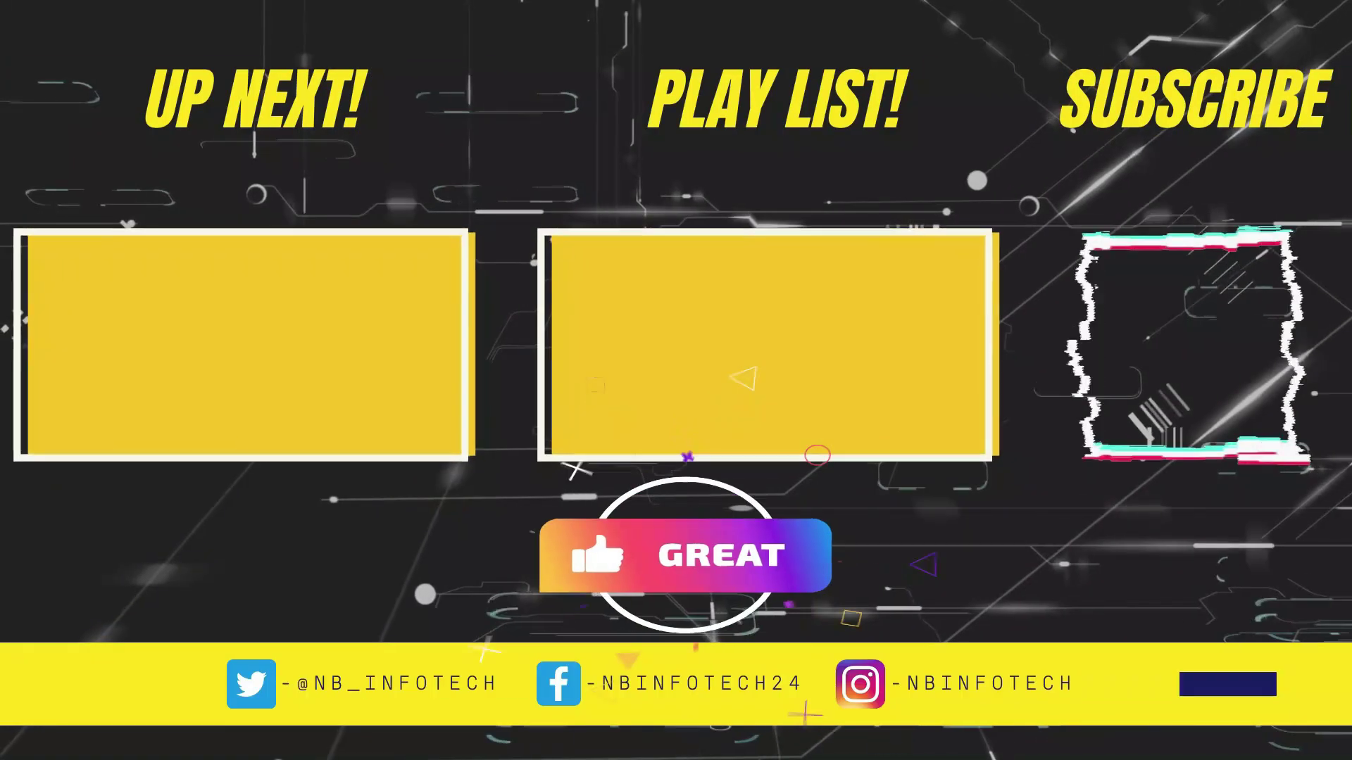